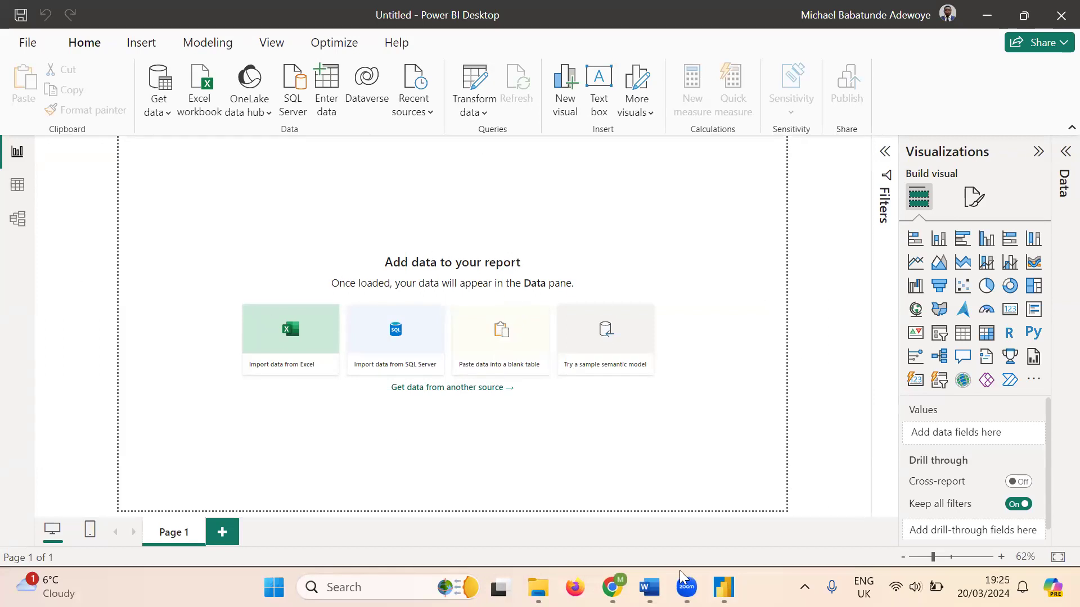
- Bring Word's Document1 with the annotated Power BI screenshot to the front
mouse_move(649, 588)
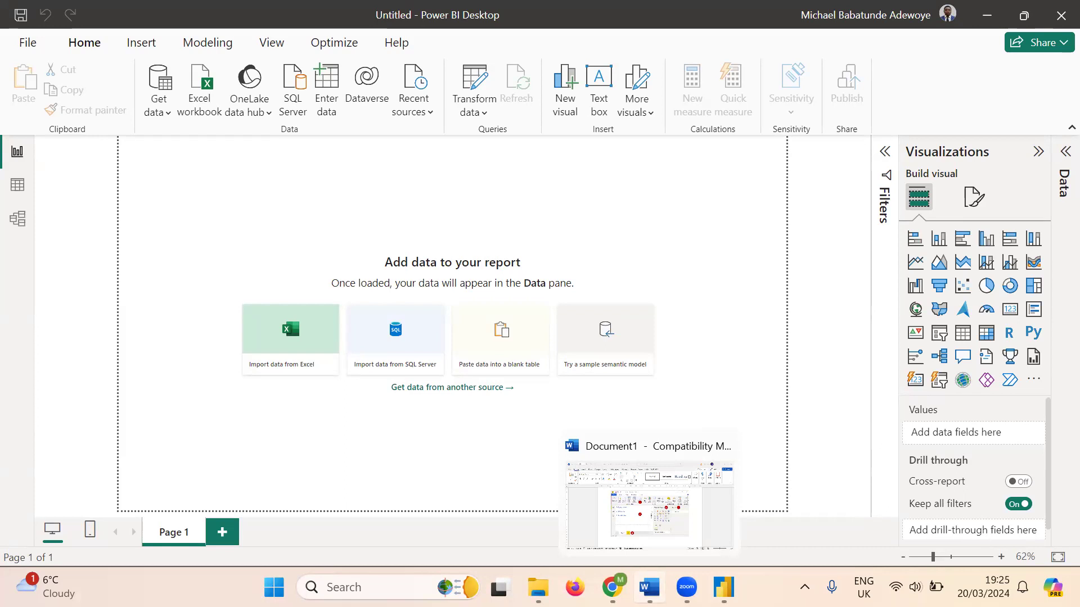
click(649, 588)
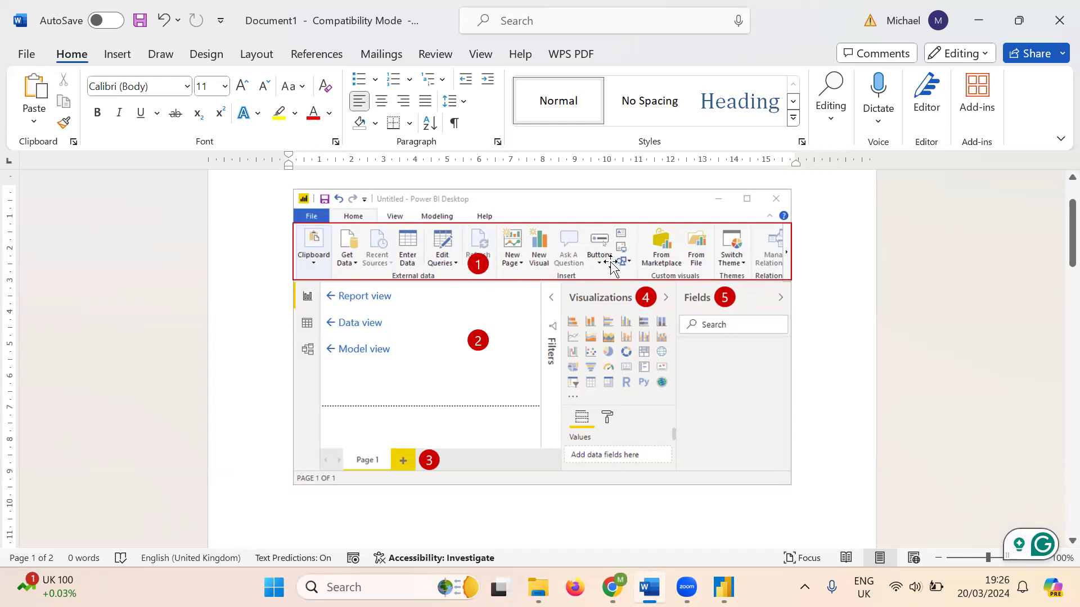
- Back in Power BI Desktop, start a new blank report and dismiss the splash window
mouse_move(723, 587)
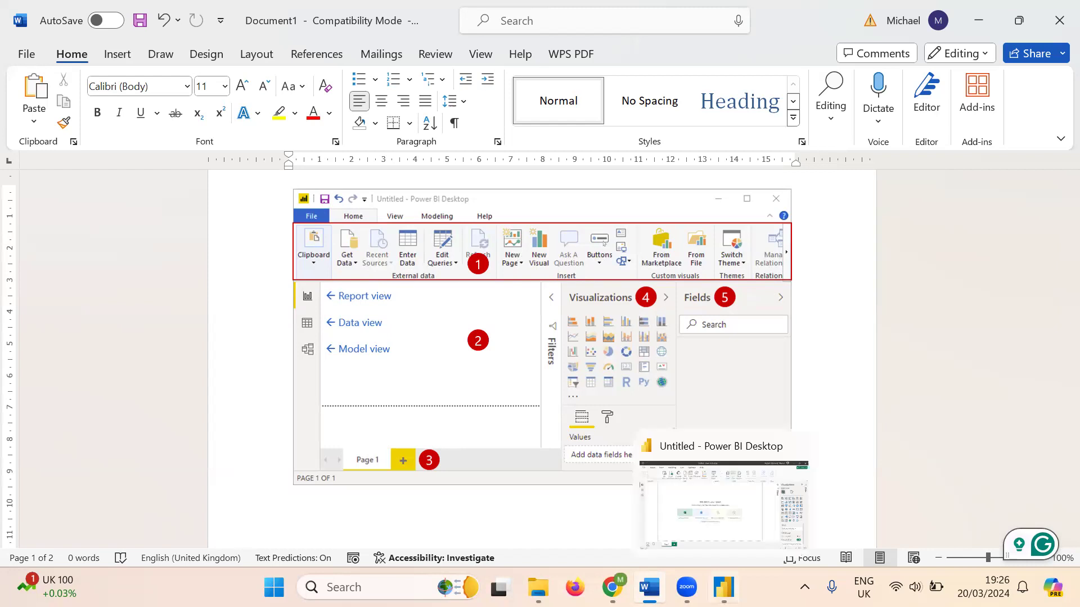
click(724, 503)
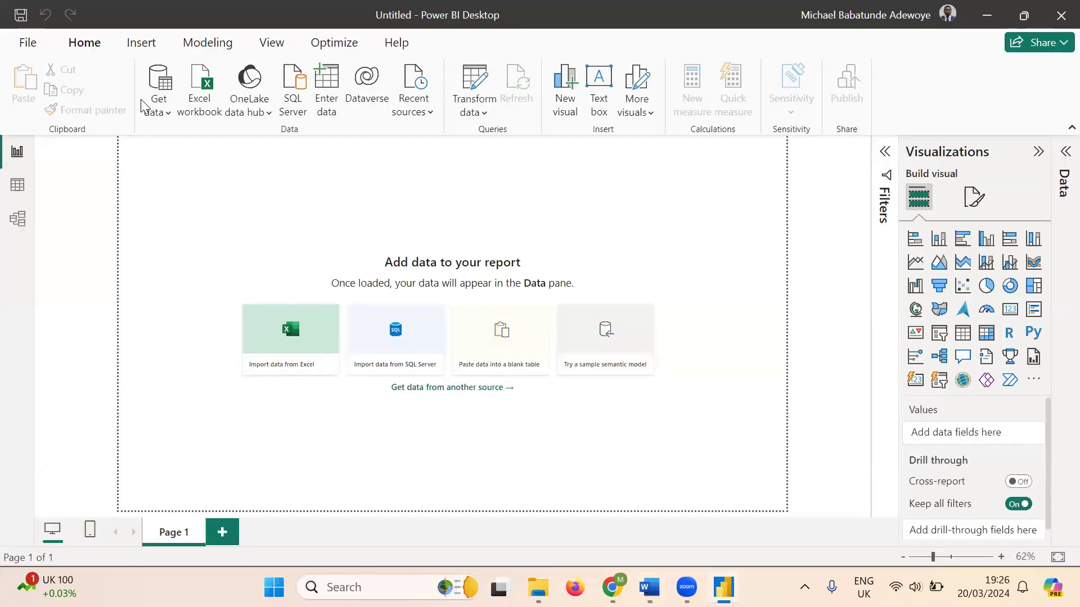
click(24, 45)
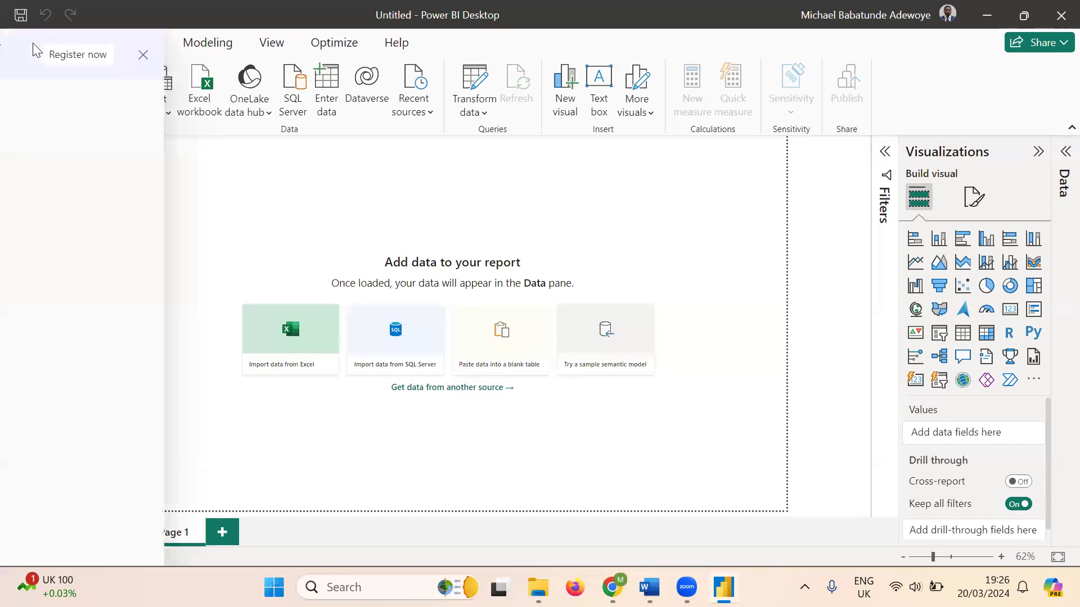
click(293, 205)
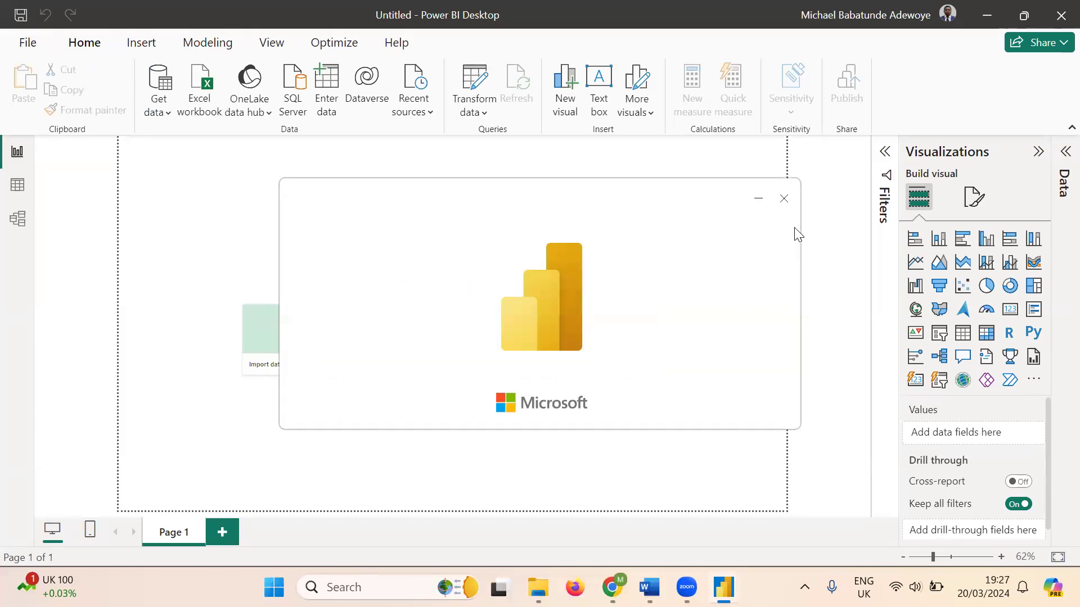
click(784, 198)
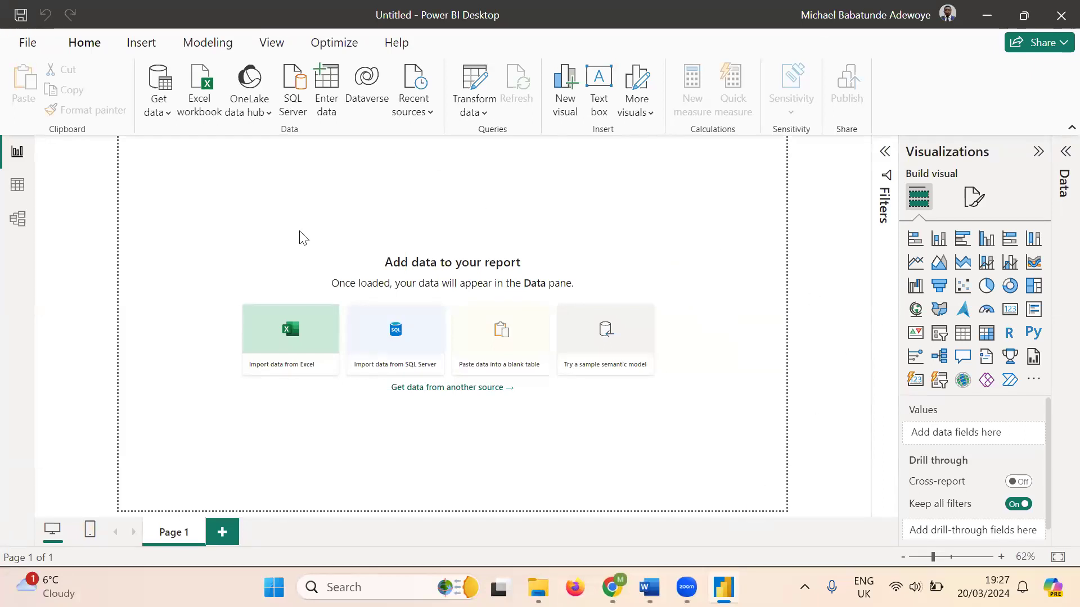
- Start another blank report, then return to the Word document with the screenshot
click(26, 44)
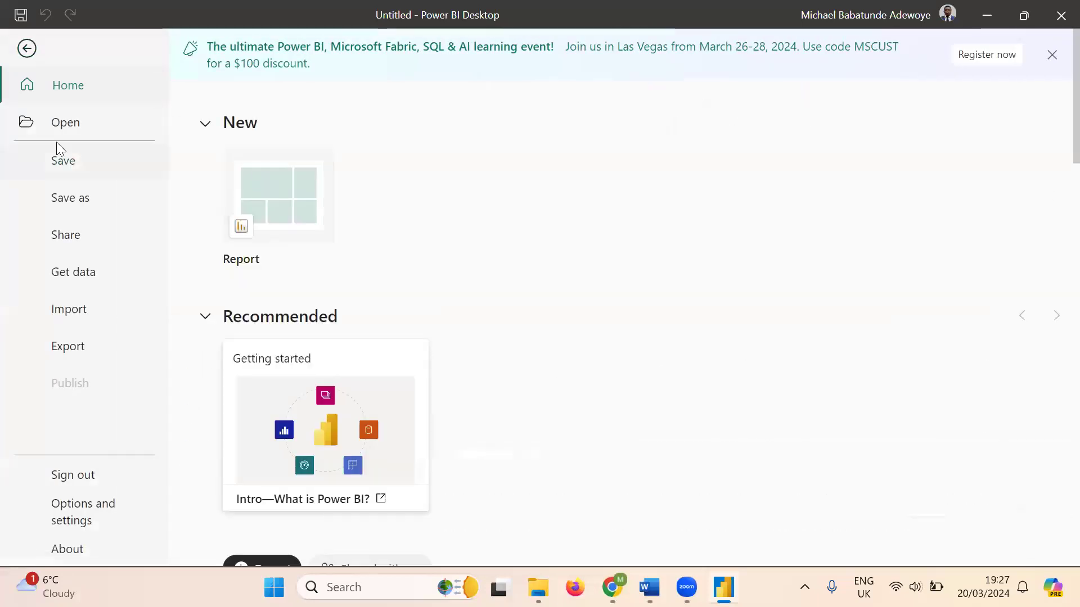
click(298, 187)
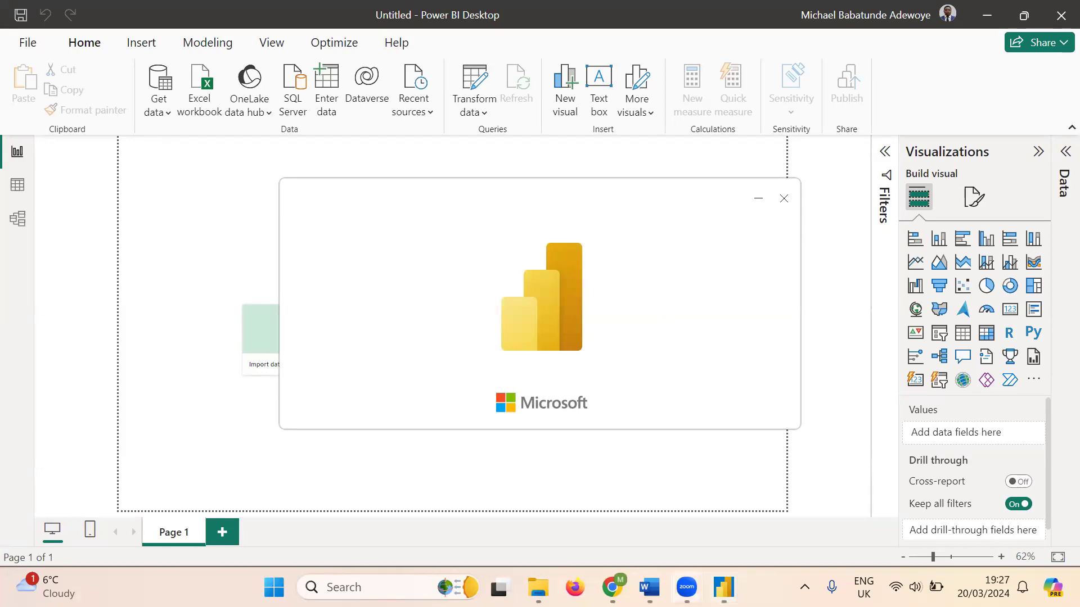
click(650, 584)
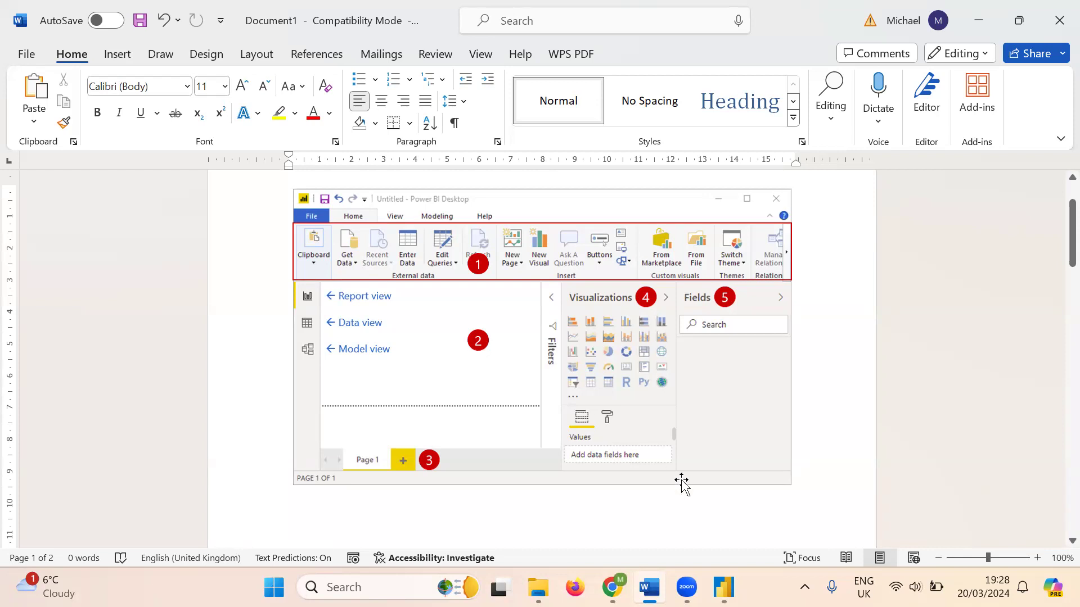
- Switch from Word to the empty untitled report in Power BI Desktop
mouse_move(723, 587)
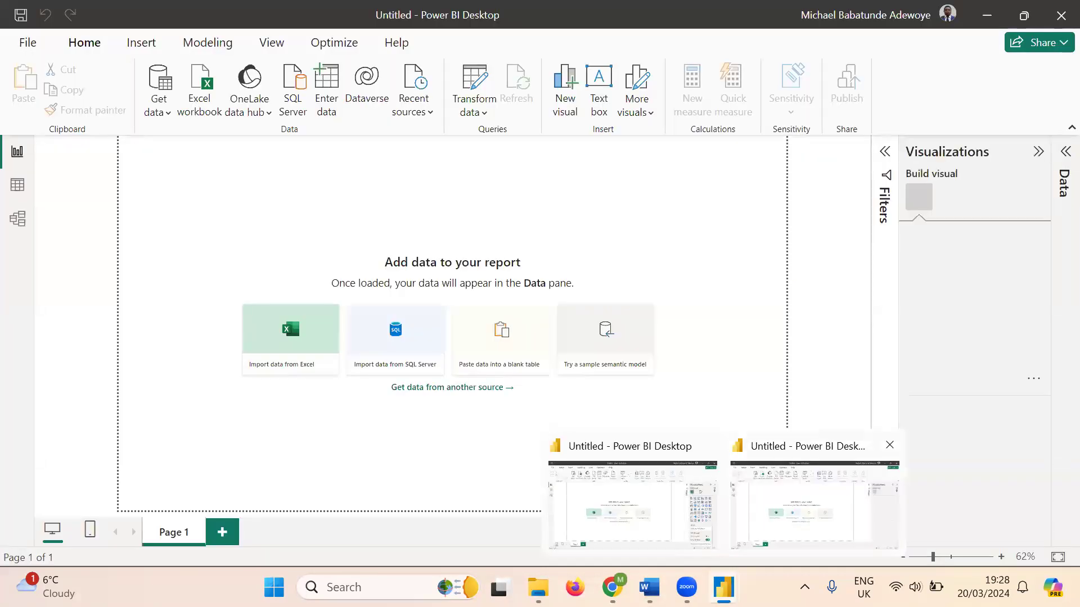
click(810, 503)
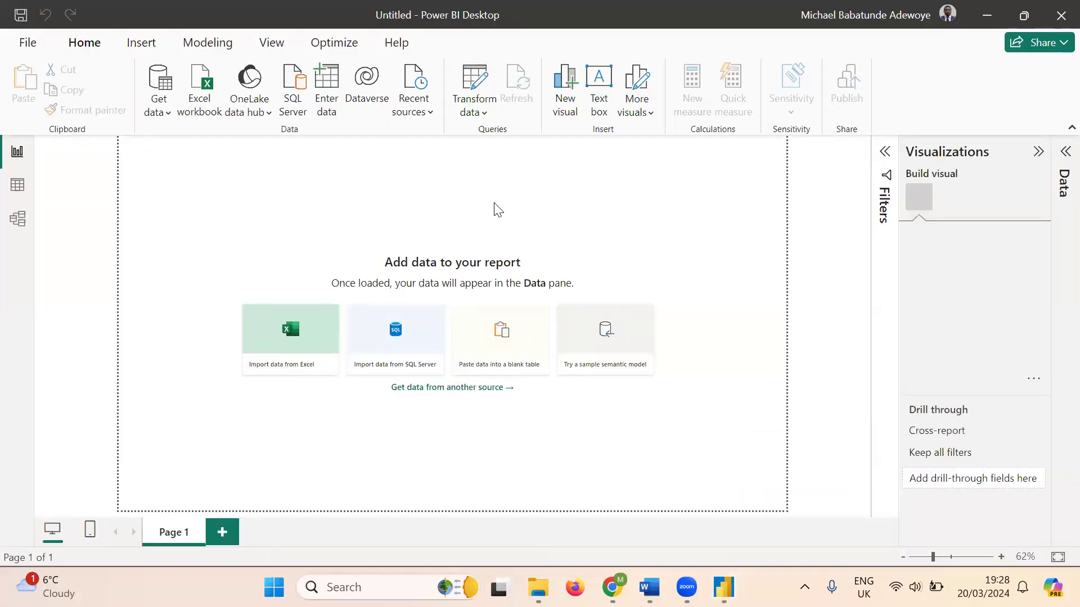
click(28, 45)
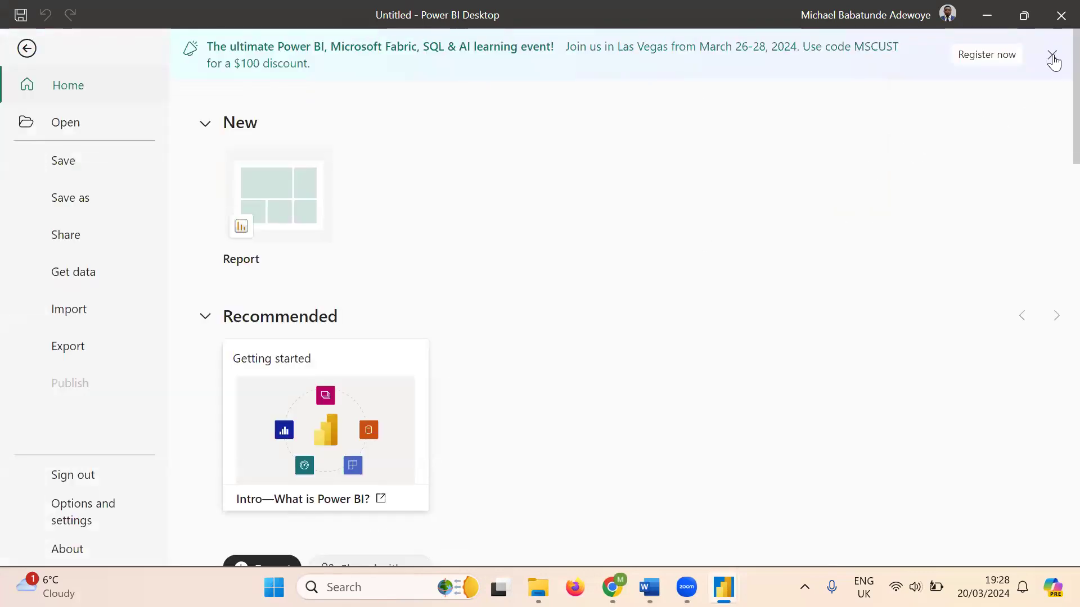
click(1052, 57)
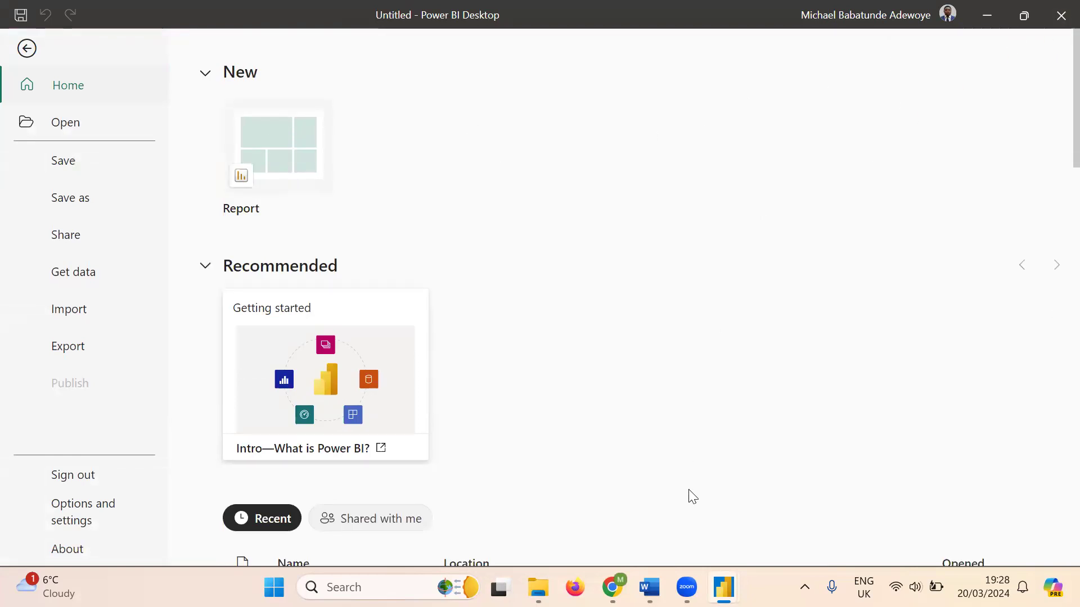
key(alt+Tab)
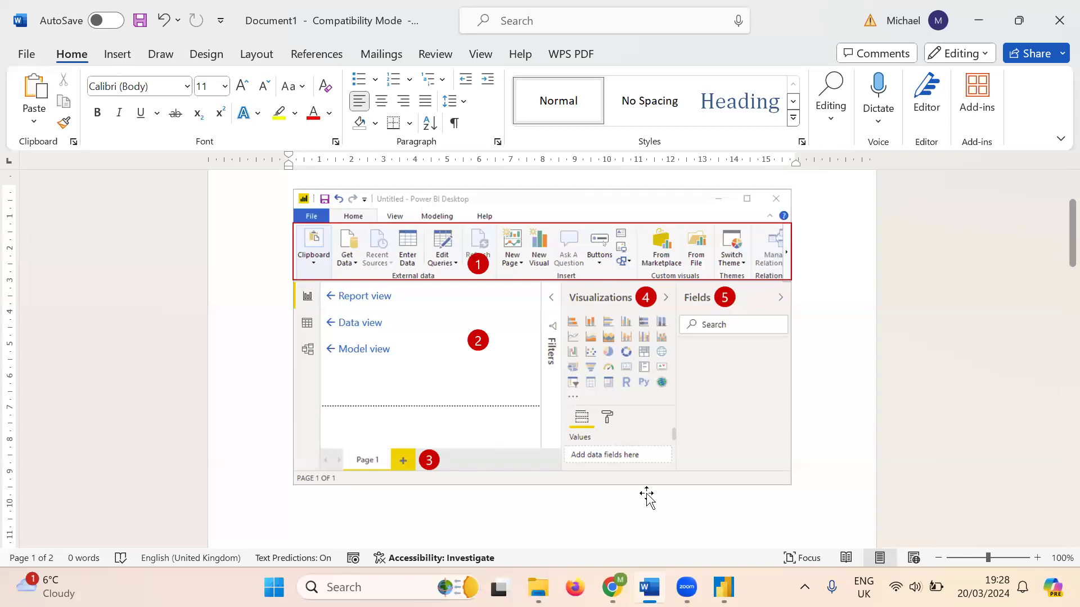
key(alt+Tab)
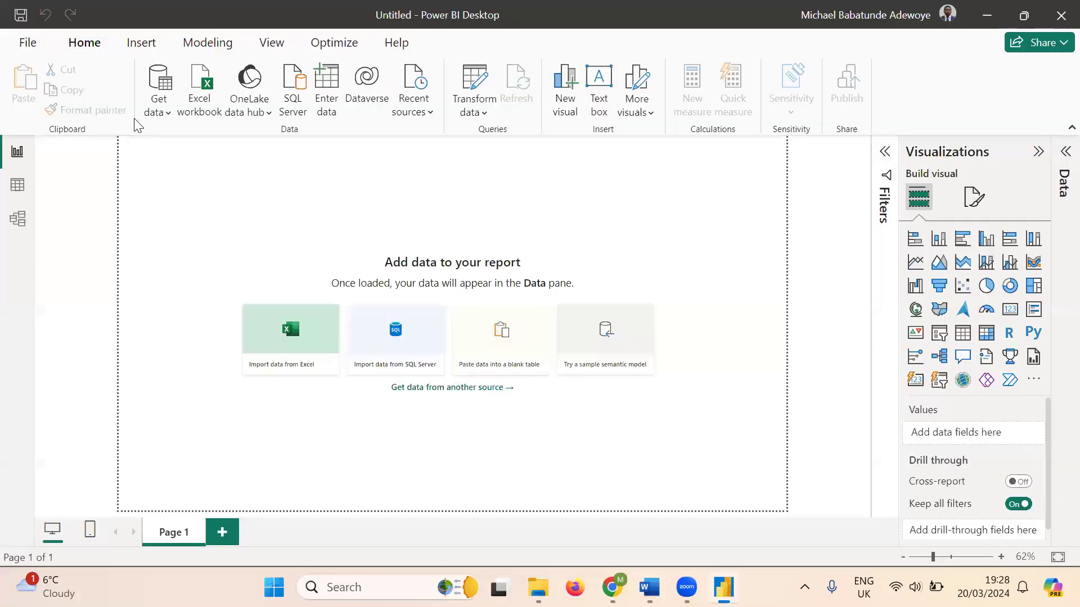
- Flip between the Insert and Home ribbon tabs, briefly opening and closing the File start page
click(141, 43)
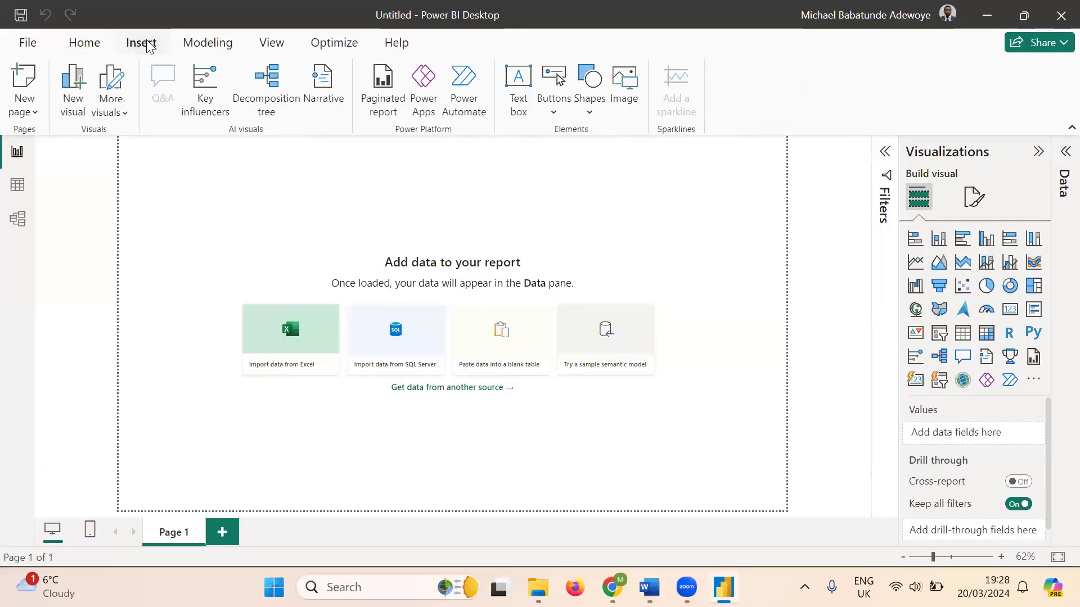
click(86, 45)
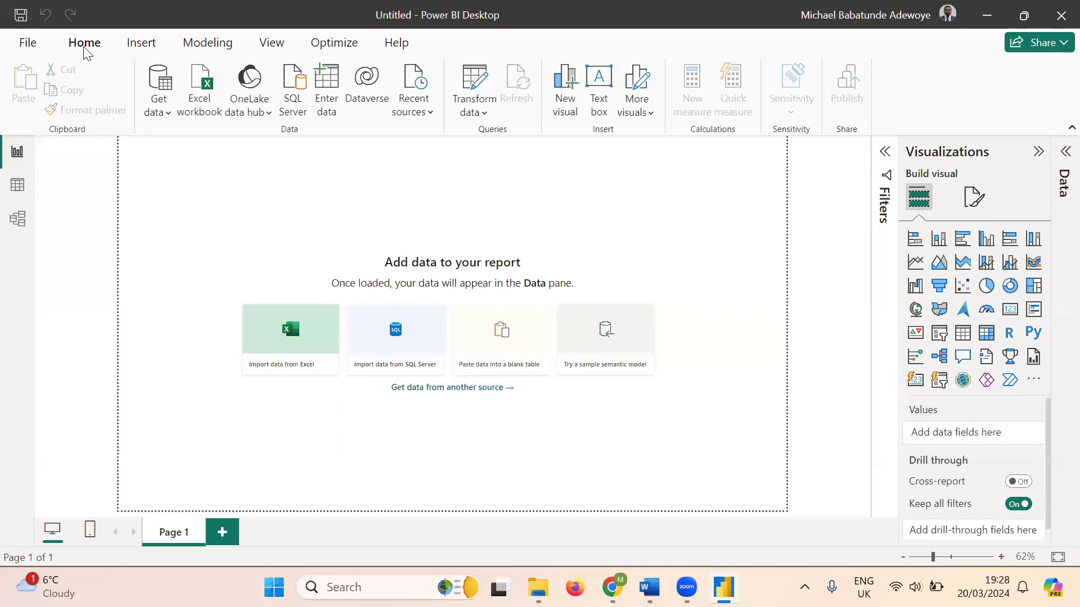
click(28, 45)
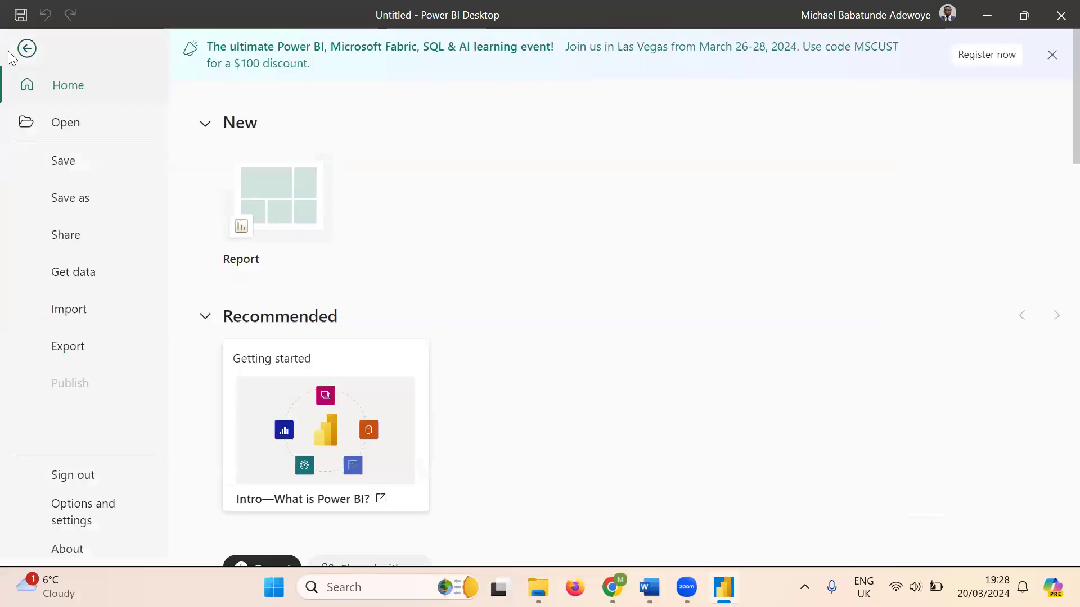
click(27, 49)
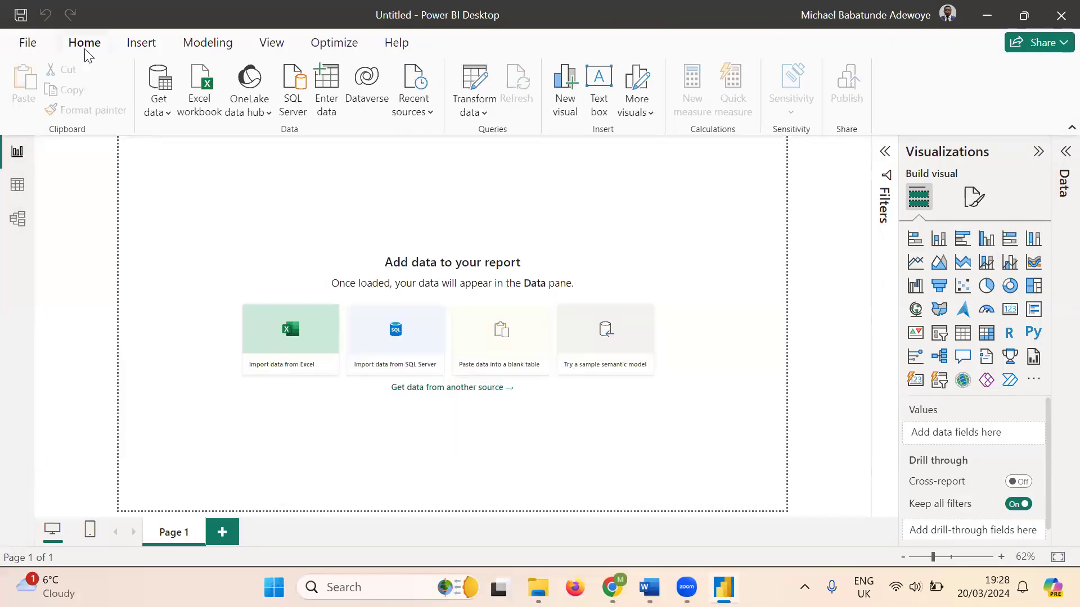
click(143, 45)
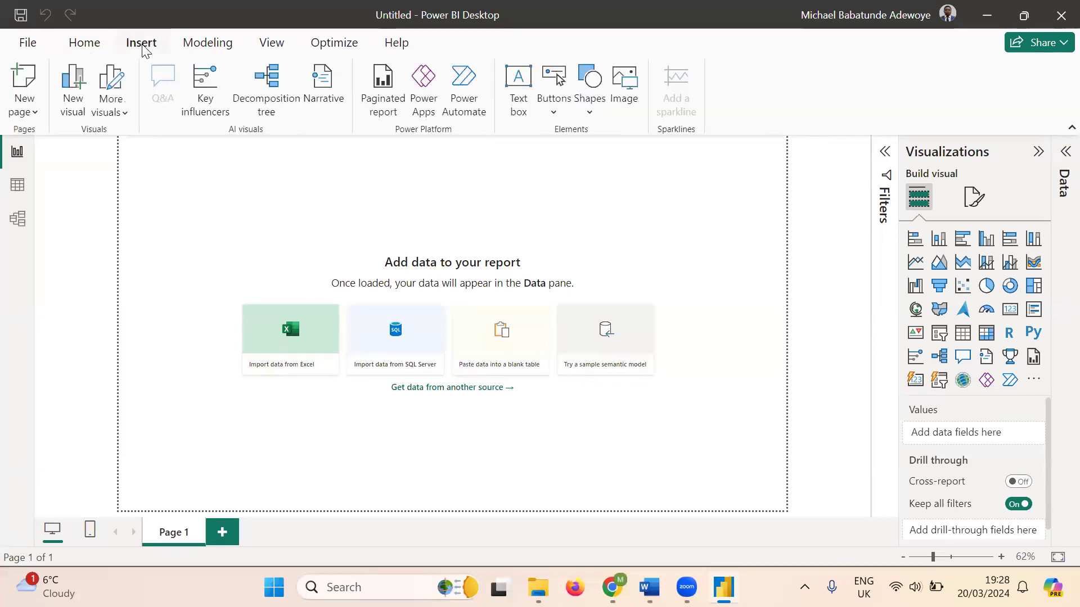
click(84, 44)
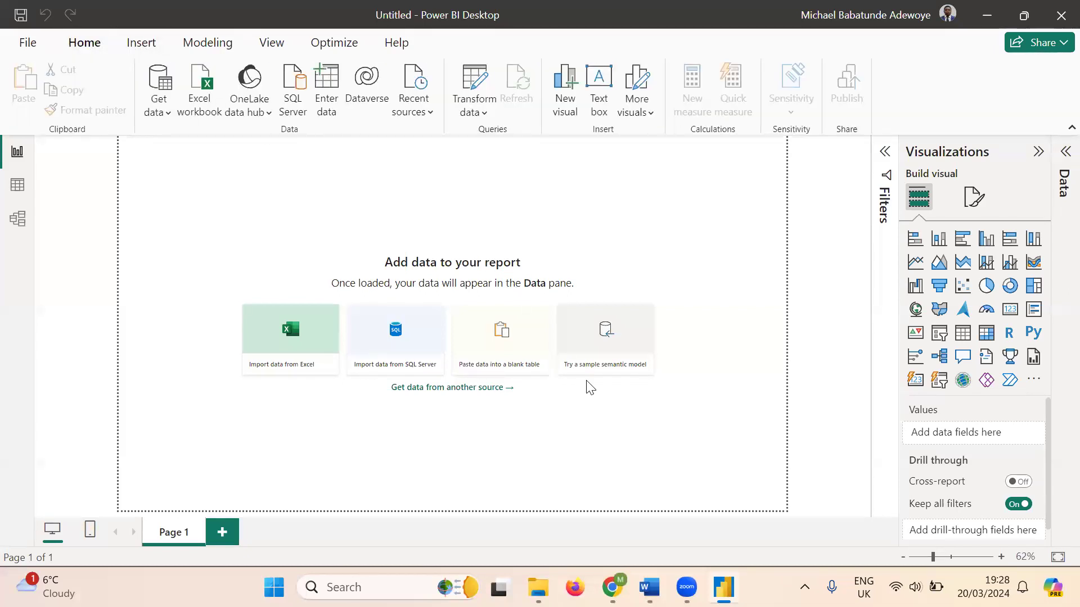
- Tour the Insert, Modeling, View and Optimize ribbon tabs, ending back on Home
mouse_move(723, 588)
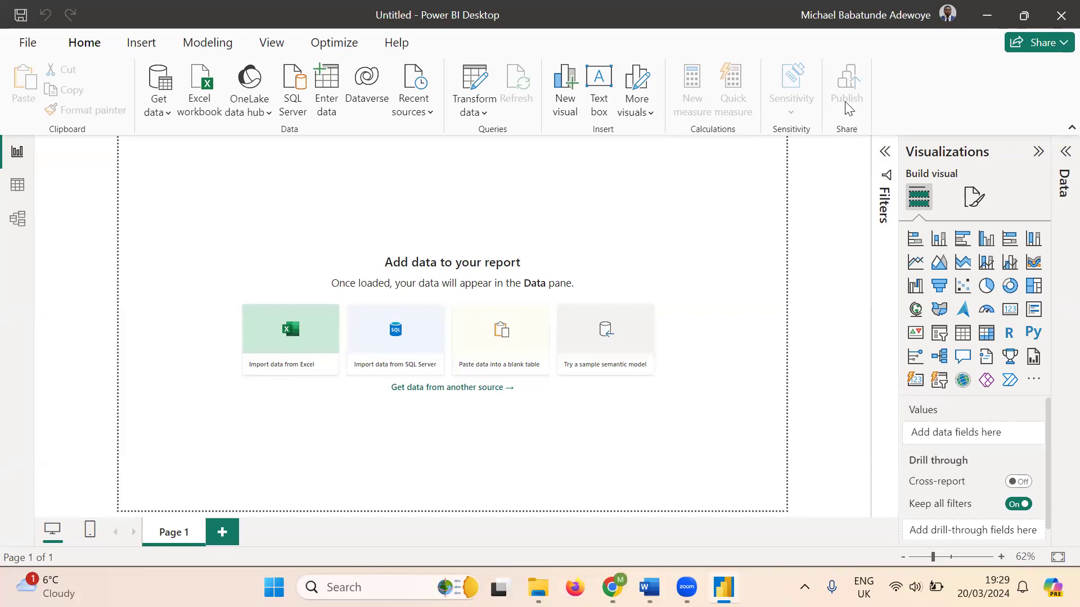
click(148, 47)
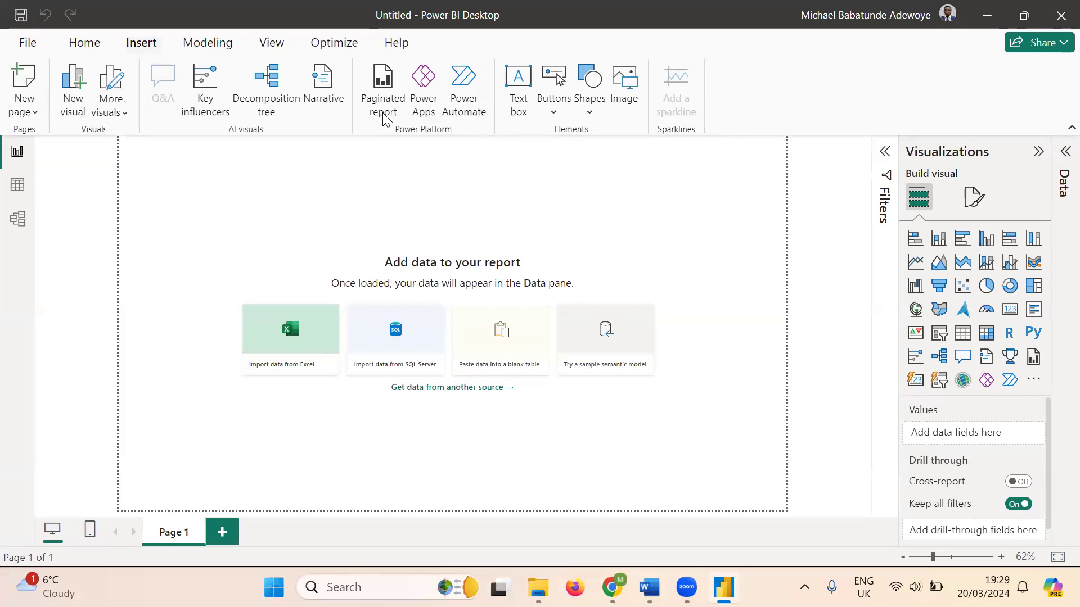
click(208, 44)
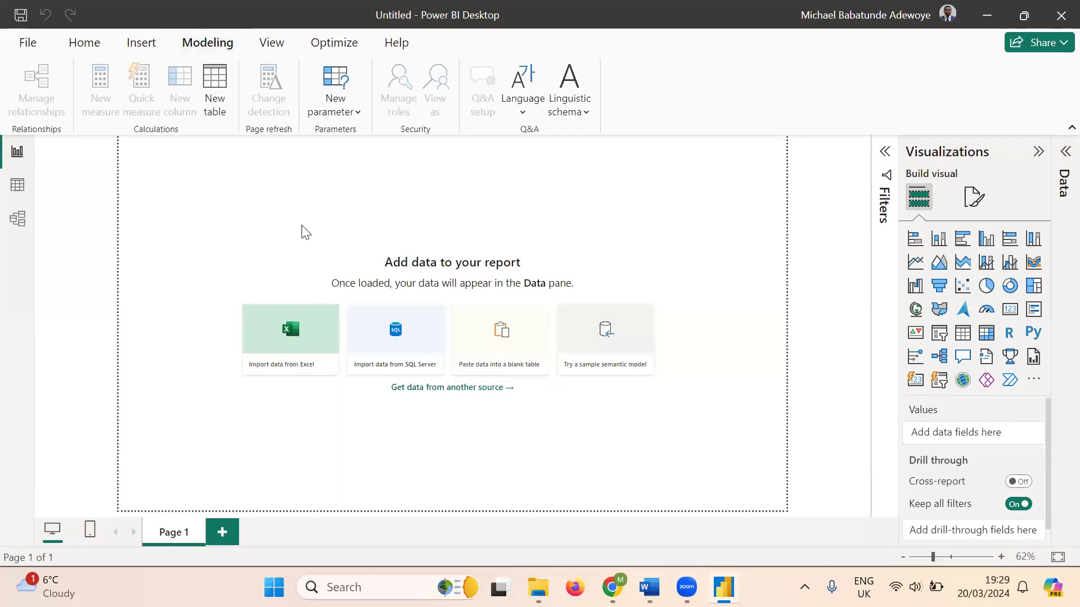
click(269, 46)
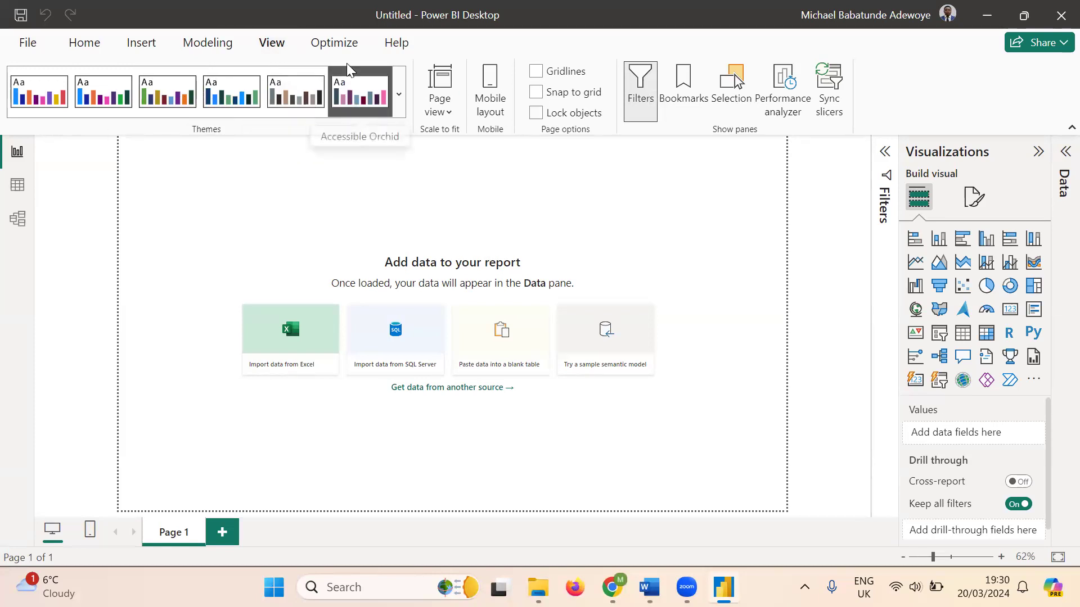
click(336, 45)
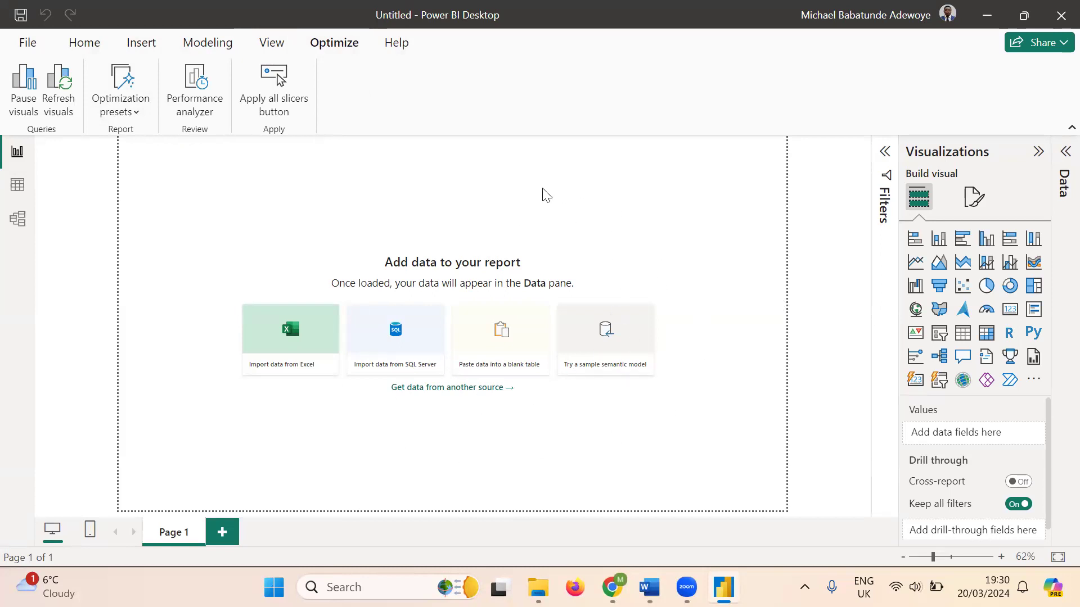
click(94, 43)
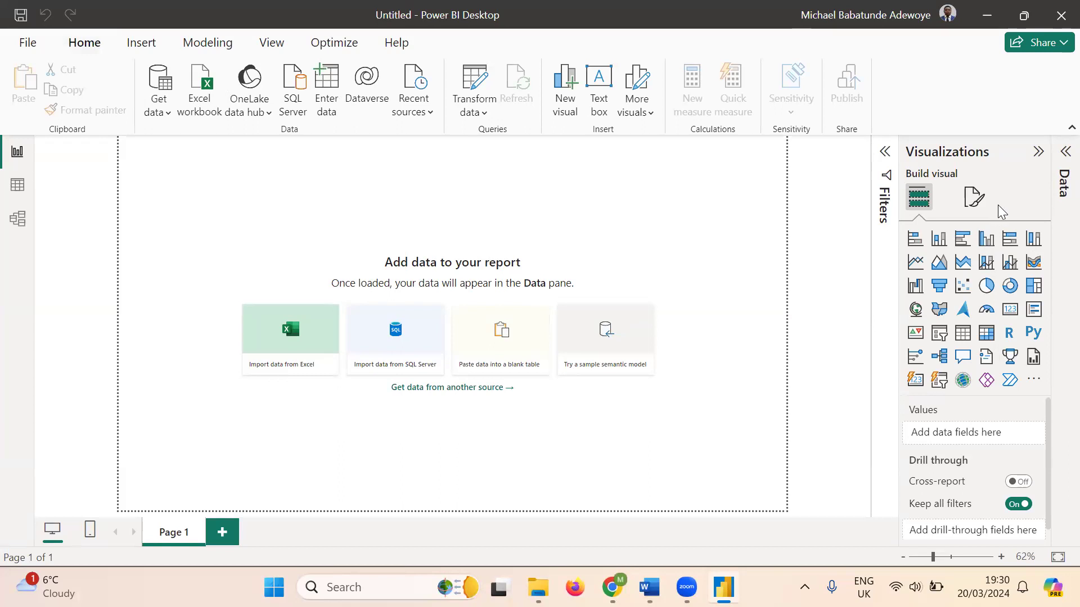
click(1038, 151)
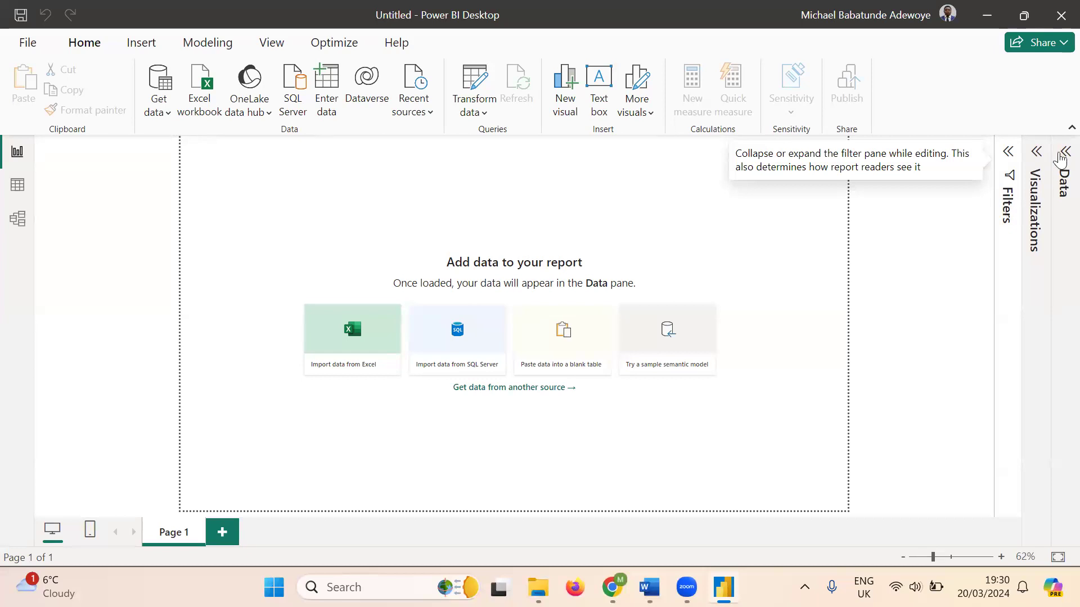
click(1061, 155)
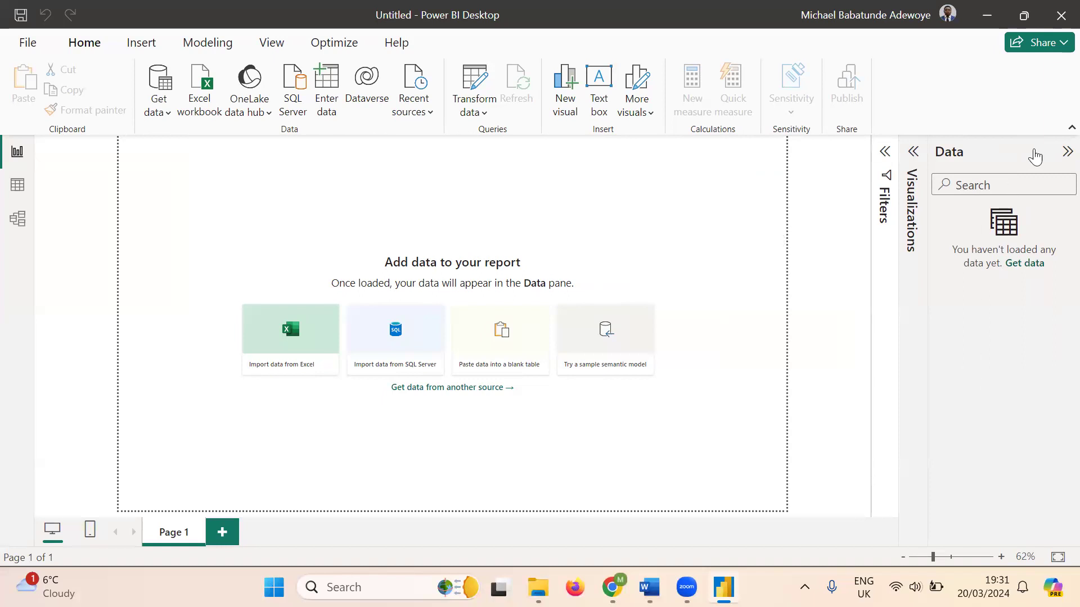
click(1061, 157)
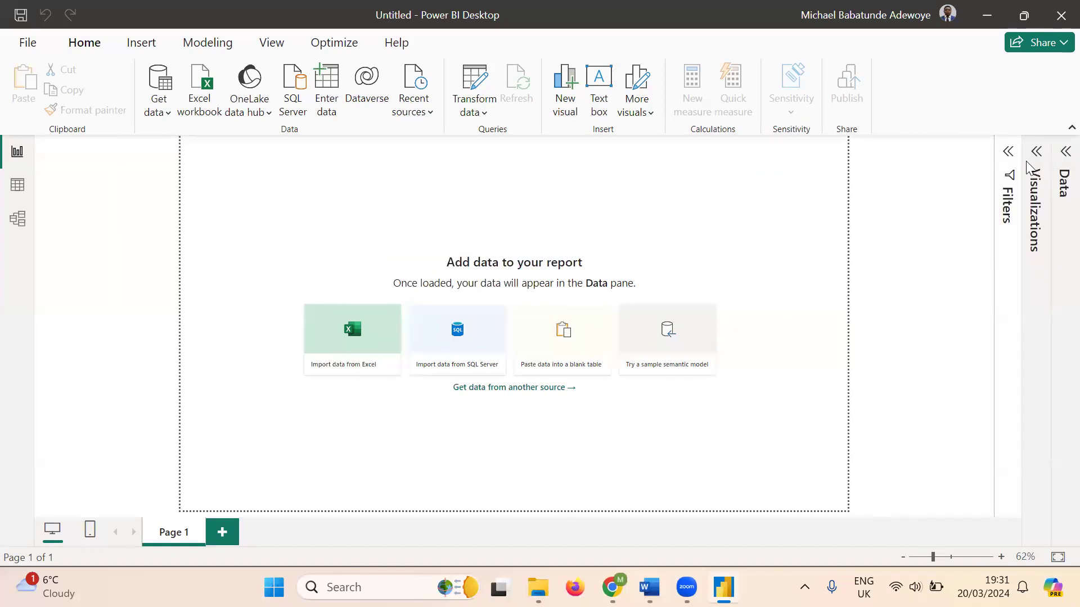
click(1037, 153)
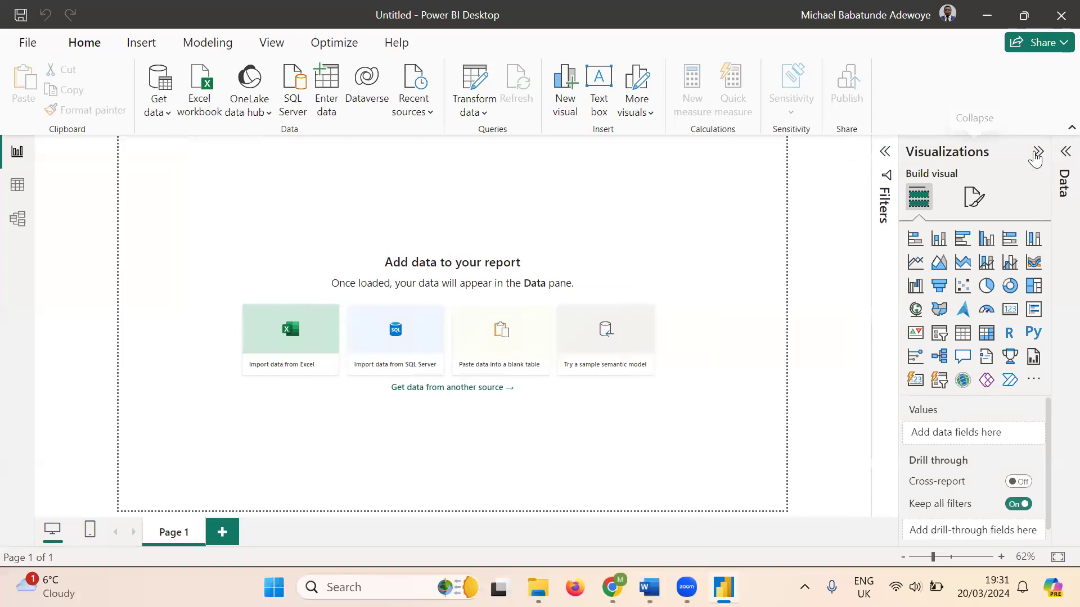
double_click(399, 201)
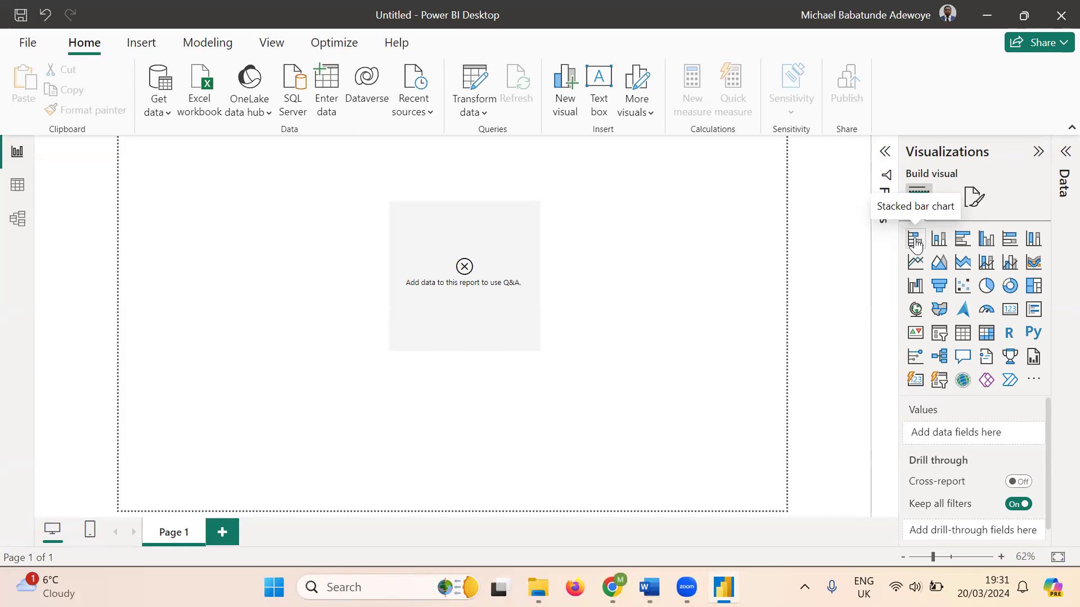
click(502, 256)
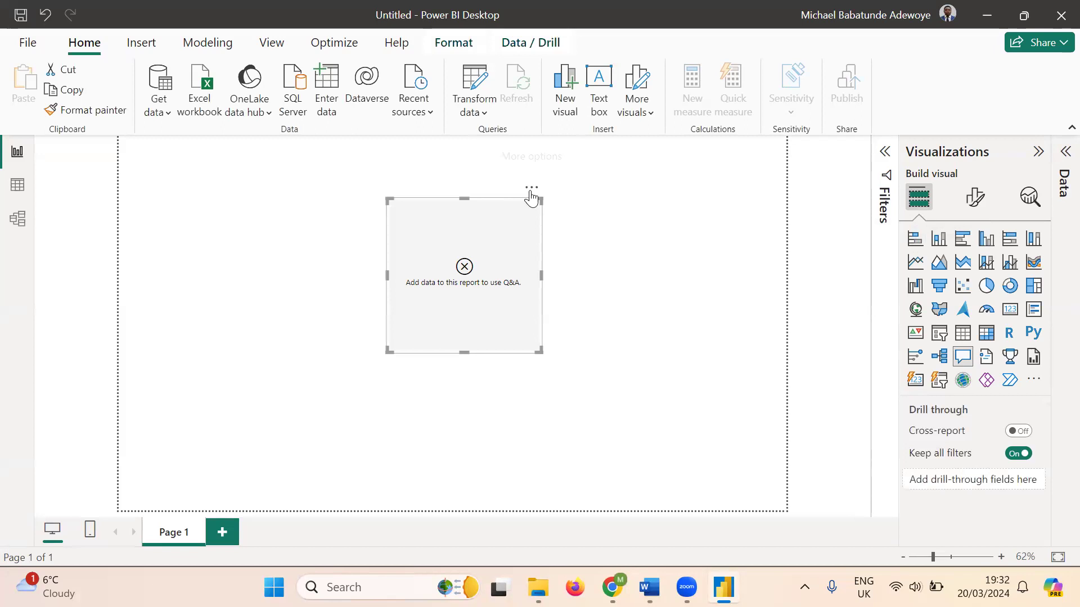
click(531, 188)
click(595, 209)
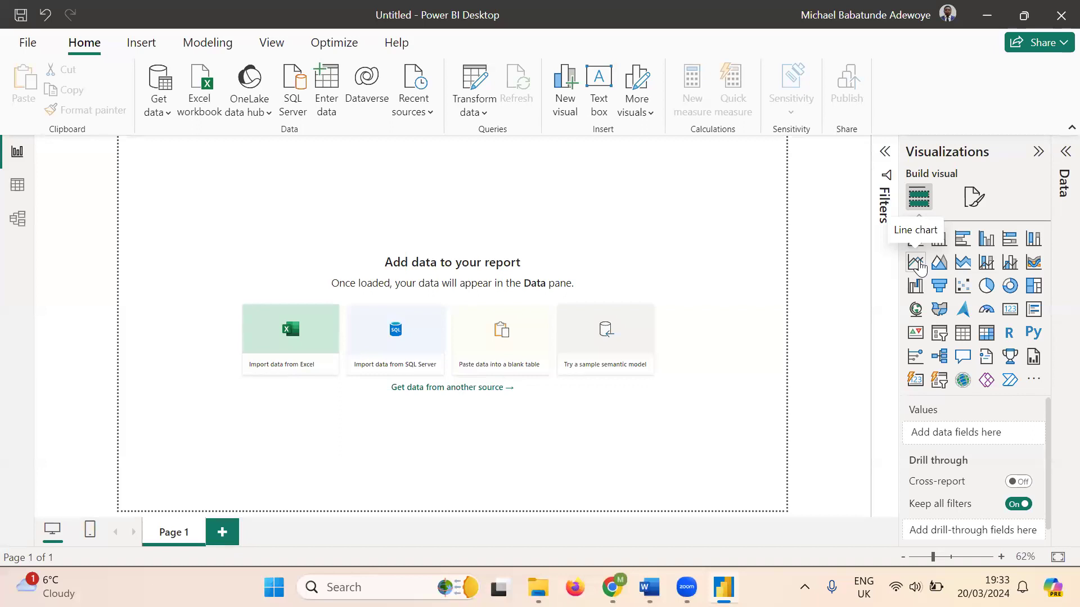
- Add a blank line chart, dismiss the need-data banner, and move it down and right
click(916, 263)
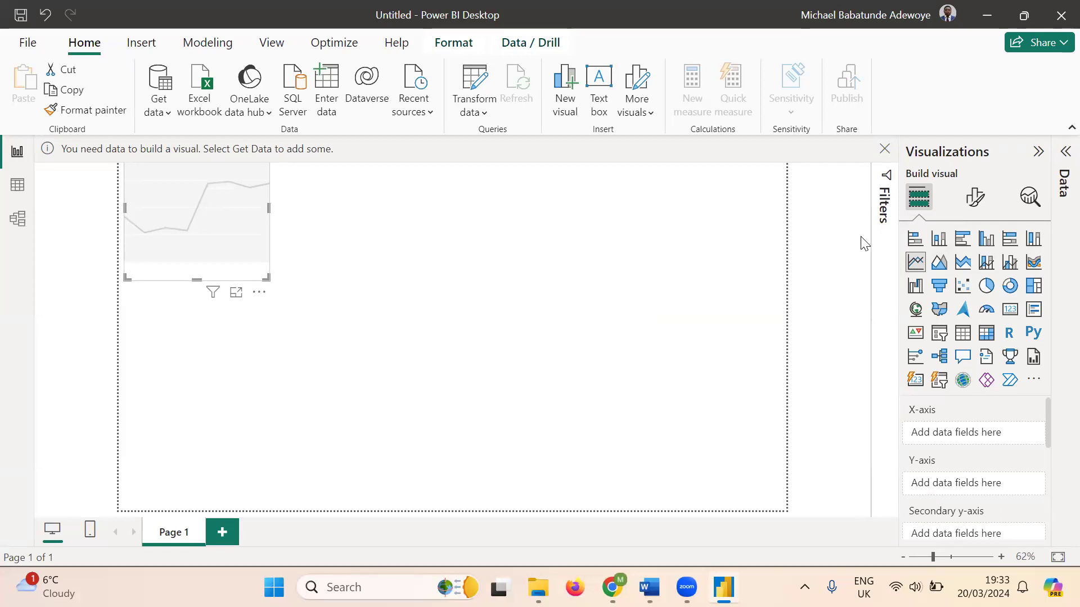
click(884, 150)
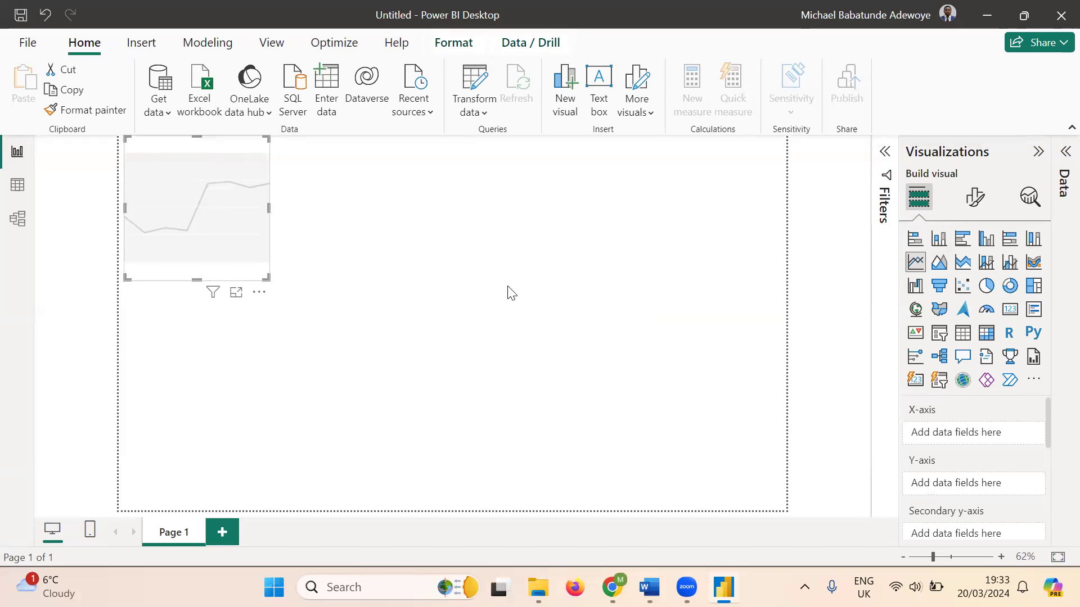
drag(195, 143, 296, 221)
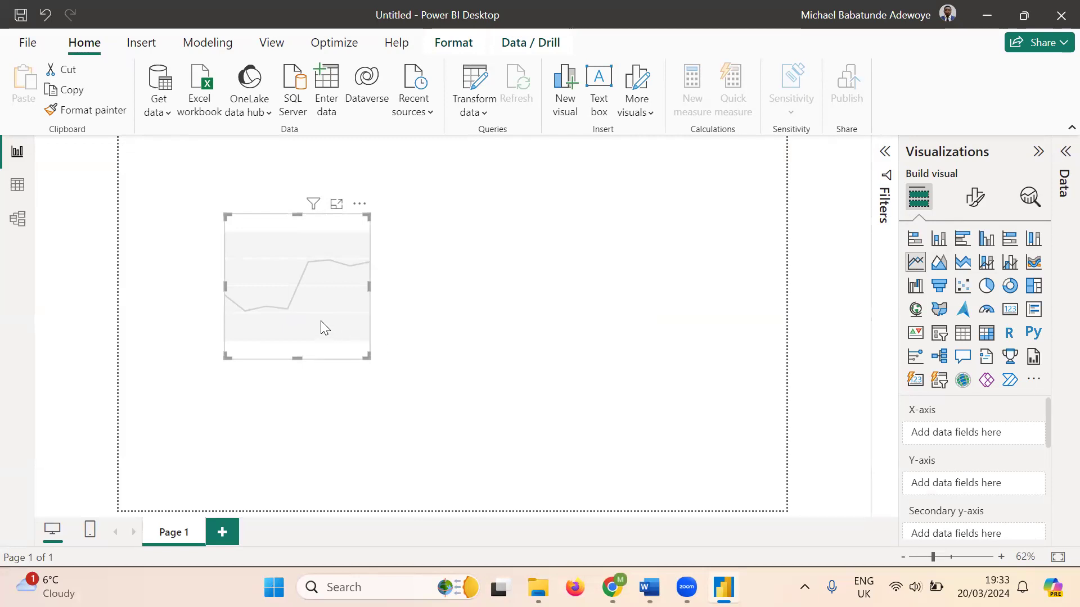
- Collapse the Visualizations pane and expand Filters to show this visual, this page and all-pages filters
click(1038, 152)
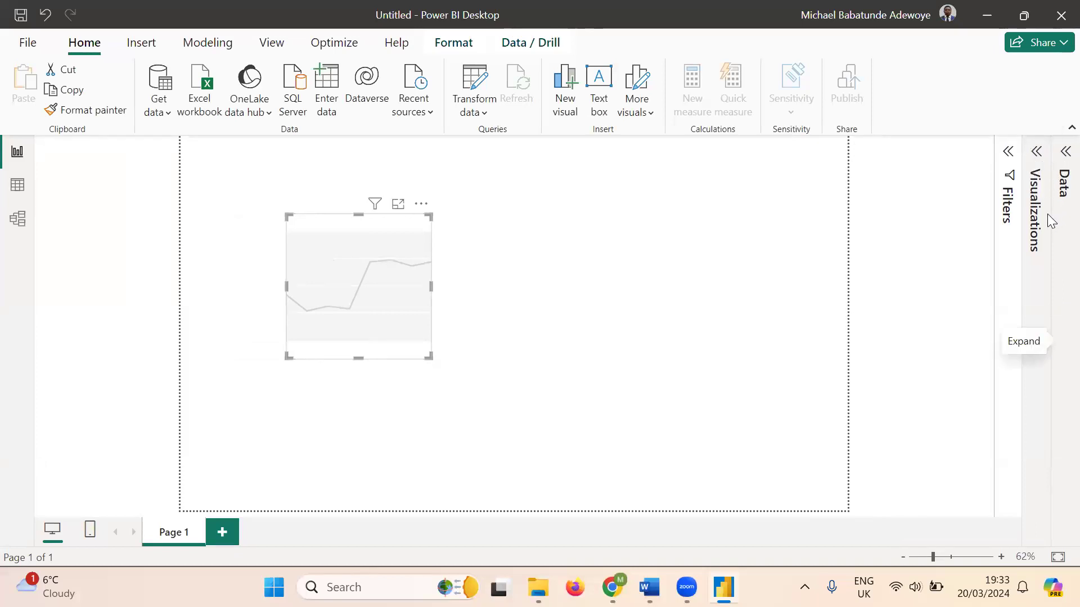
click(1008, 154)
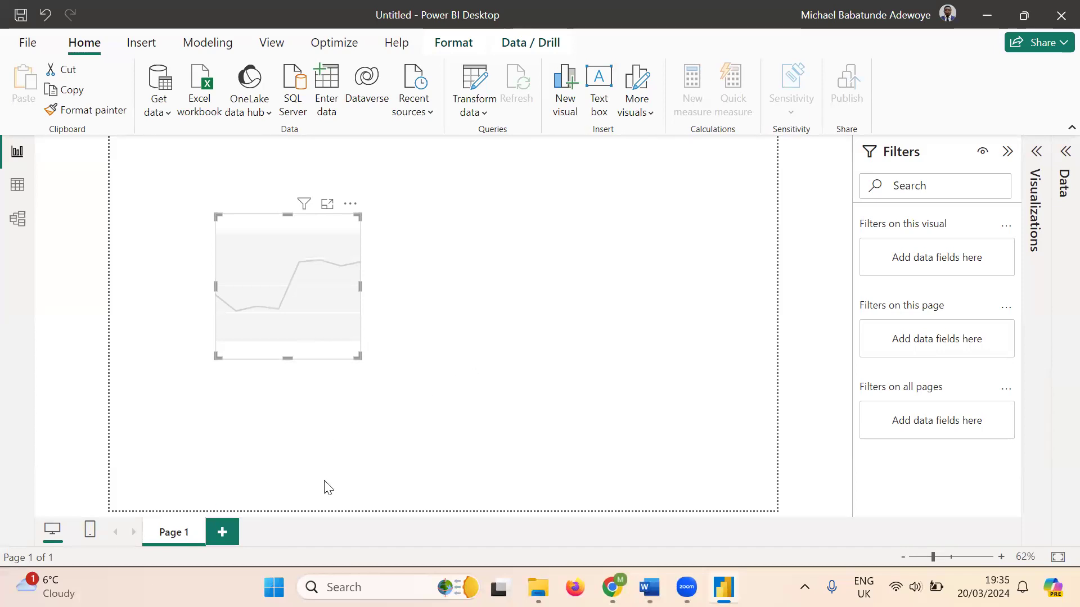
- Add Page 2 with a pie chart centred on the canvas, then check Page 1 and return
click(224, 532)
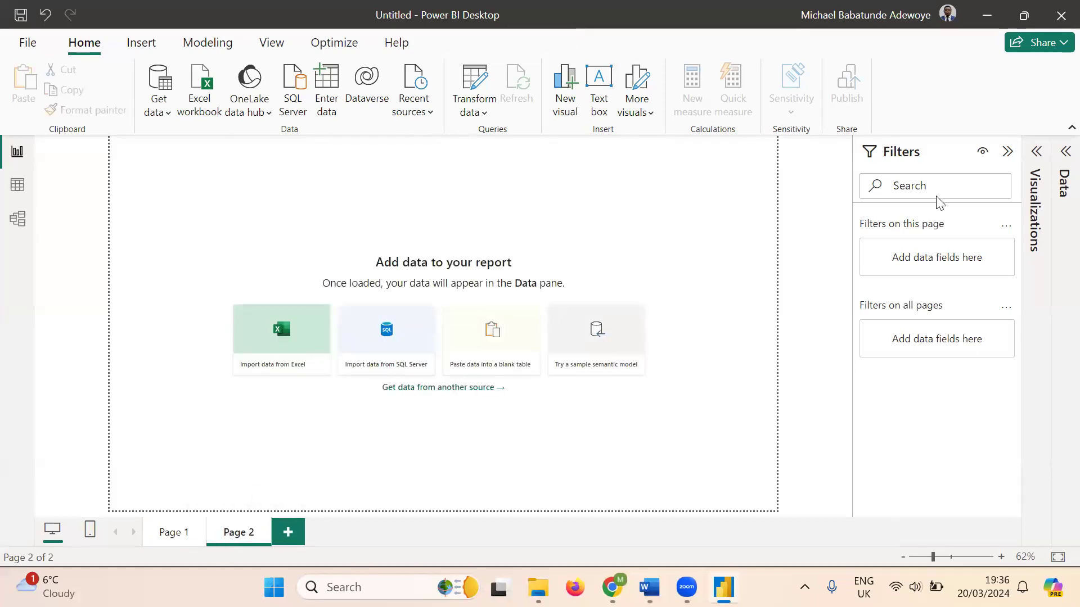
click(1036, 152)
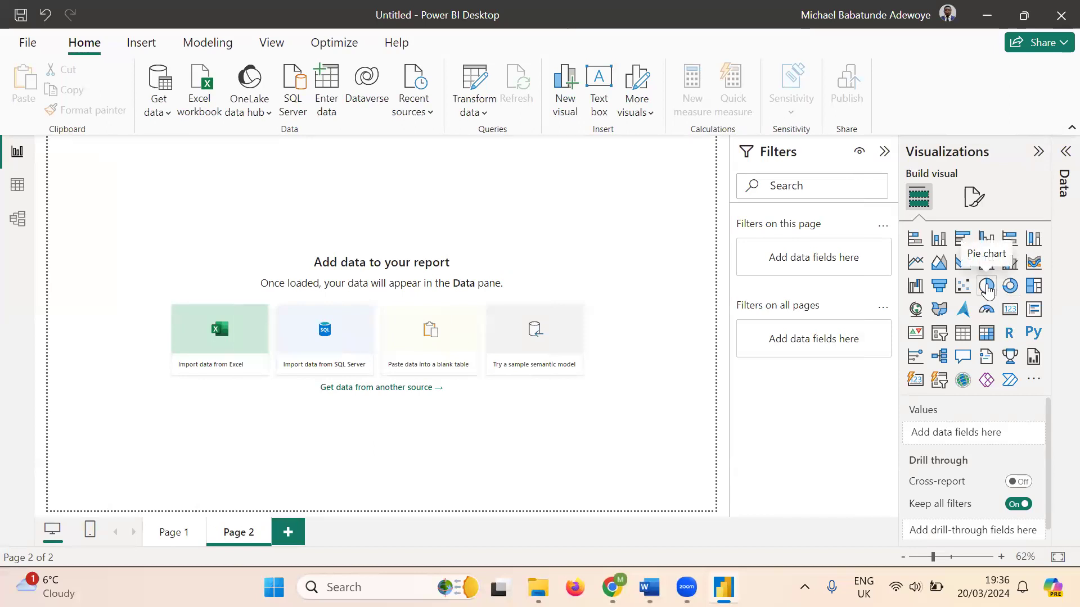
click(987, 287)
drag(161, 171, 411, 306)
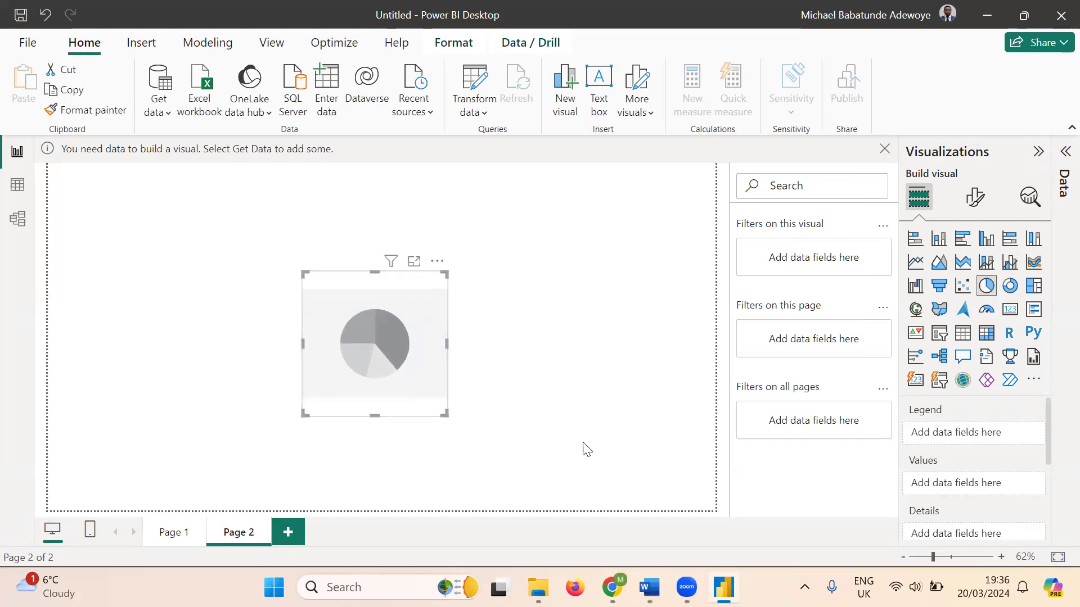
click(176, 537)
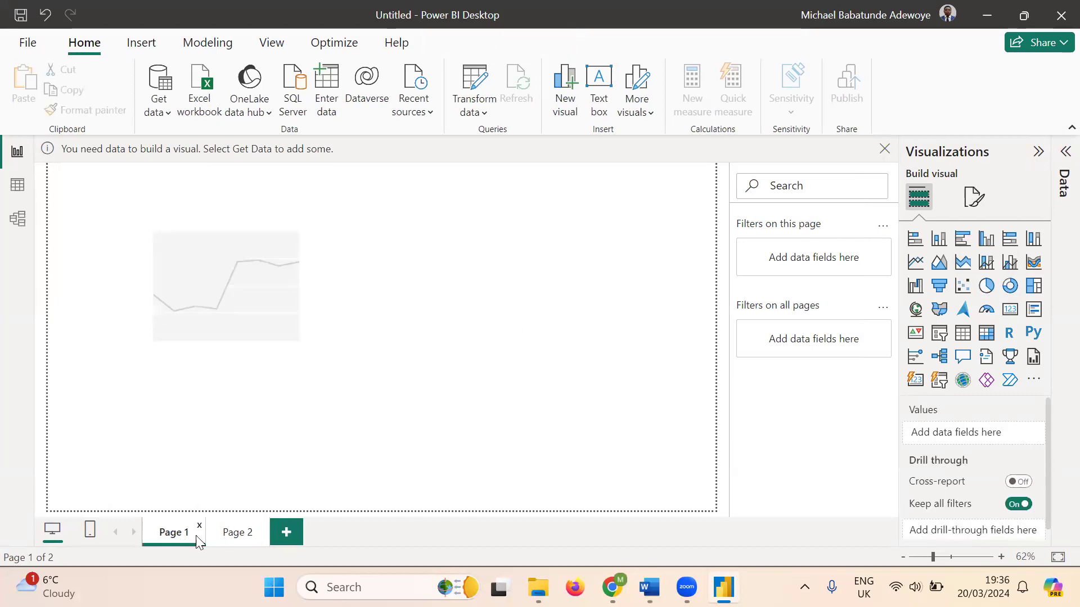
click(229, 536)
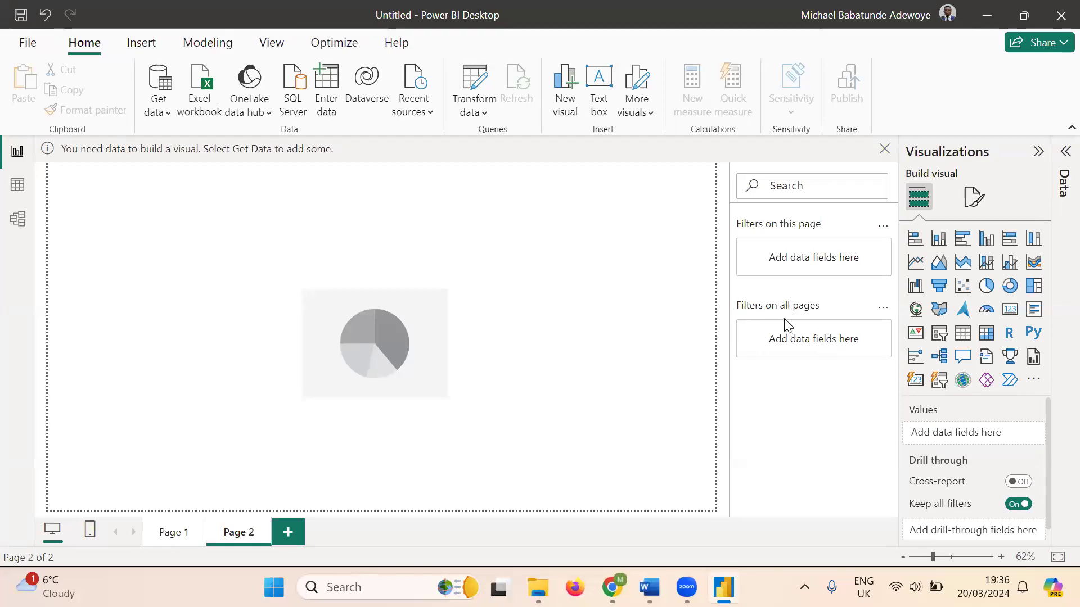
- Dismiss the 'You need data' notice and collapse both the Visualizations and Filters panes
click(884, 151)
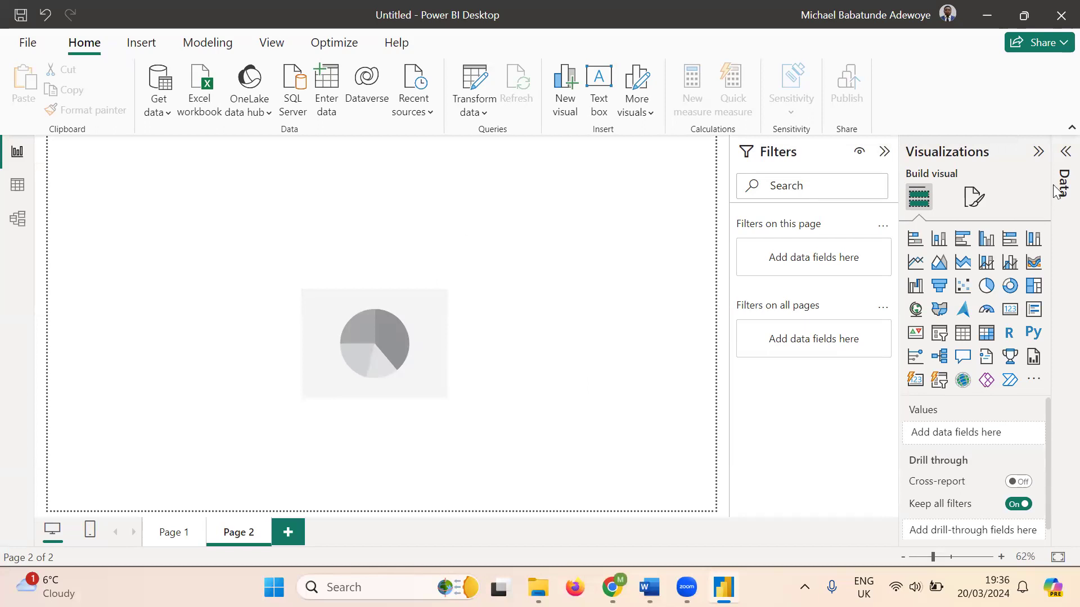
click(1038, 152)
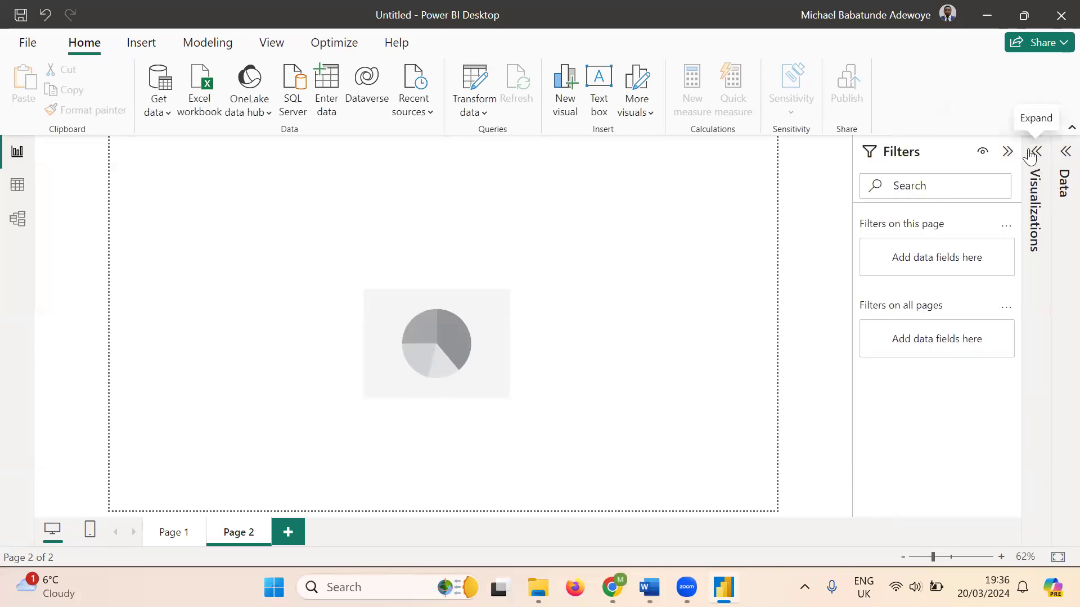
click(1008, 152)
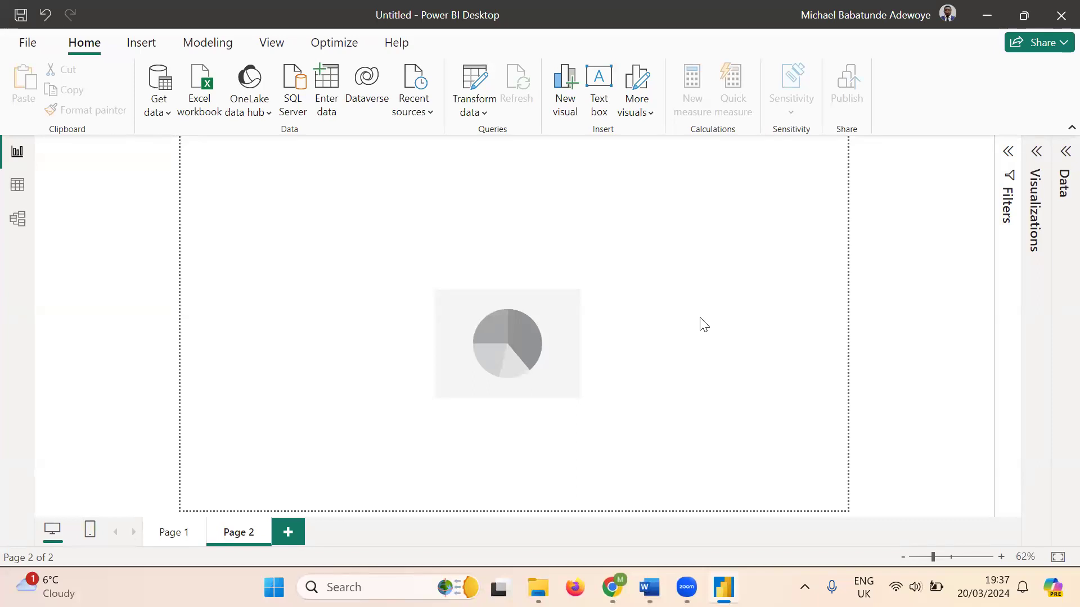
- Look at the empty Table view, then move on to the Model view
click(17, 189)
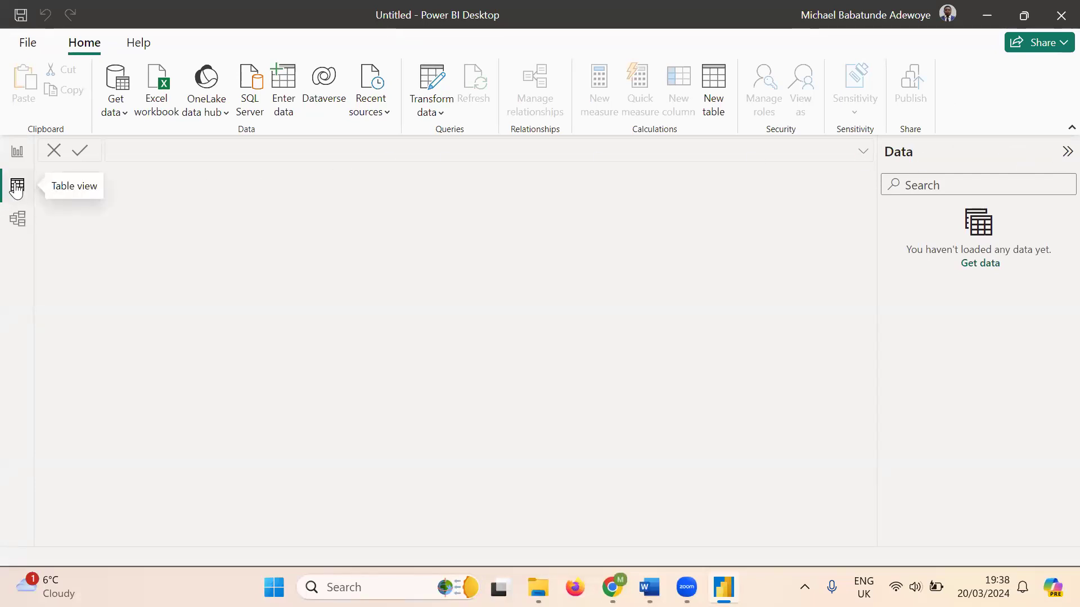
click(18, 221)
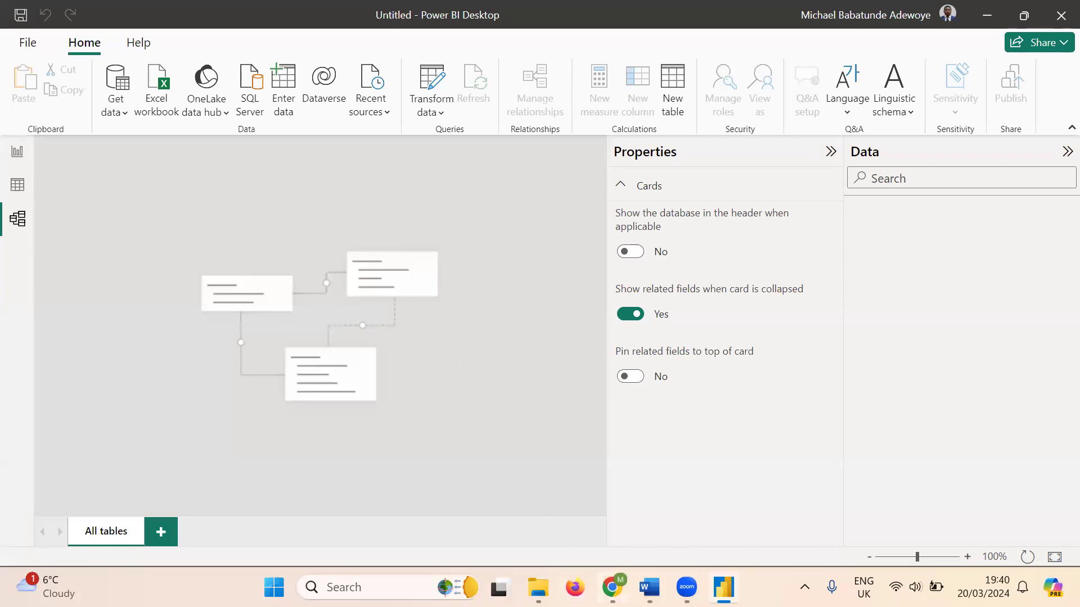
mouse_move(686, 587)
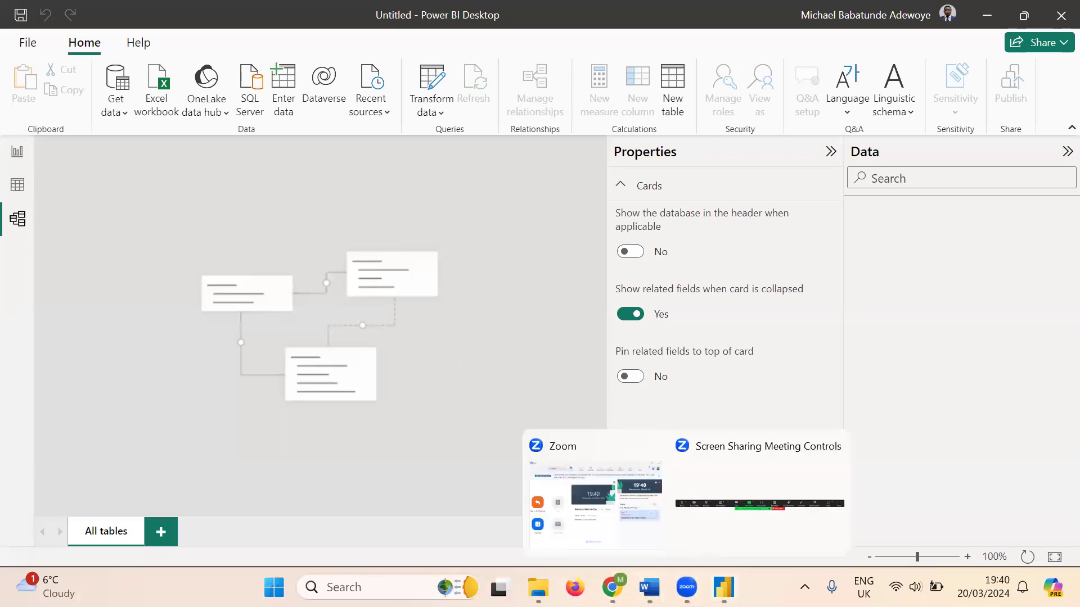
click(714, 485)
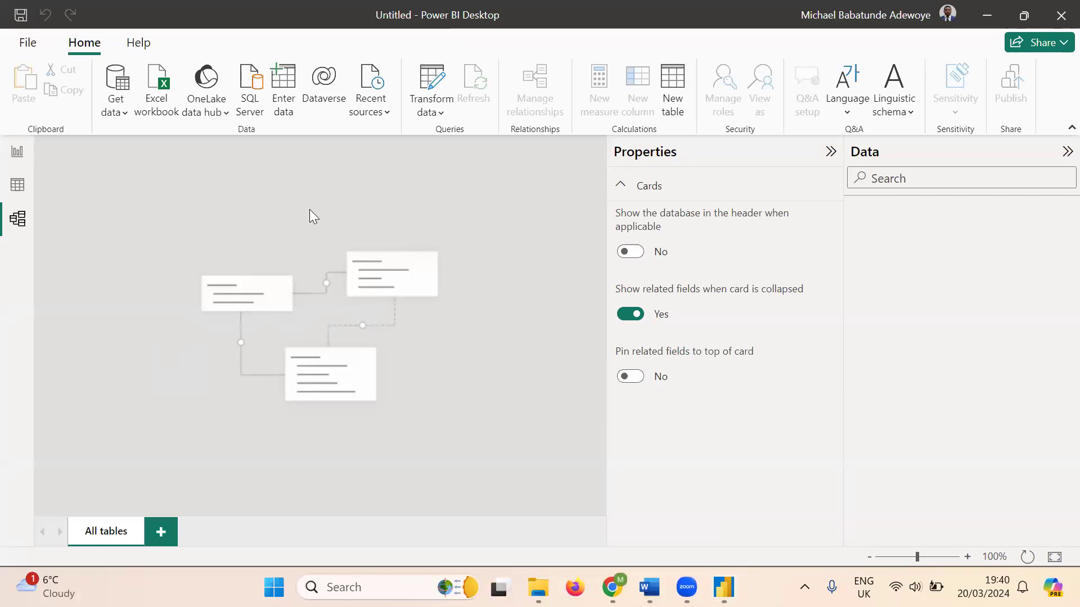
mouse_move(687, 587)
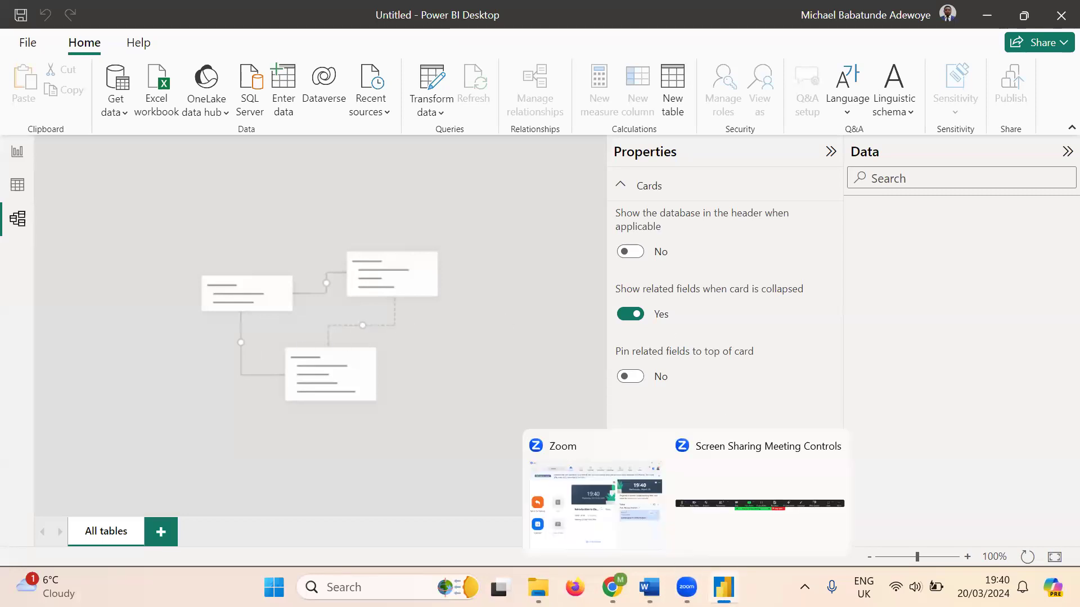
click(738, 484)
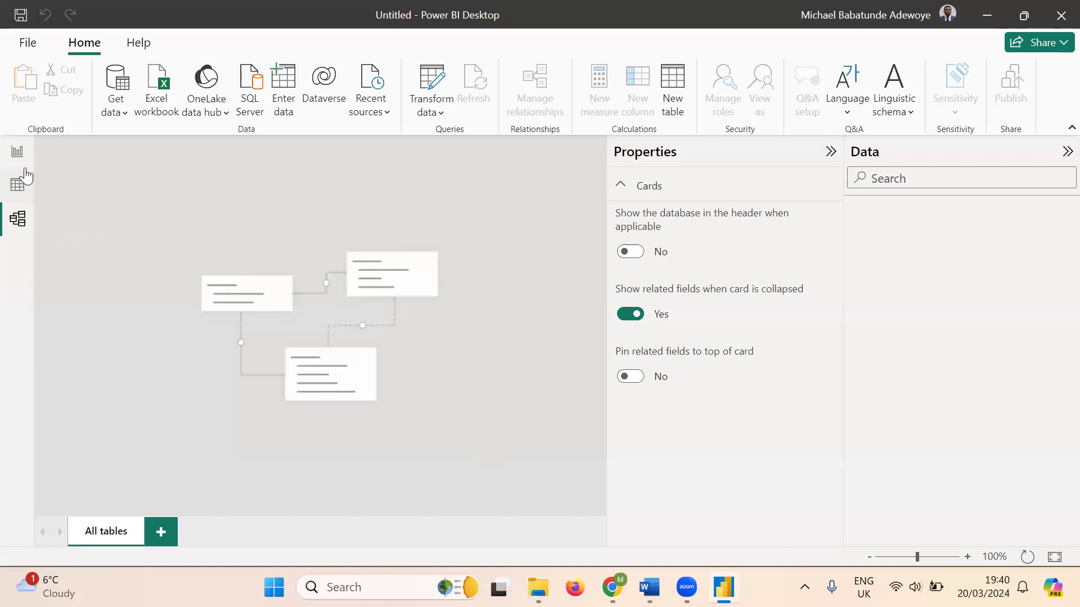
- Return to Report view and expand the Data, Visualizations and Filters panes
click(16, 153)
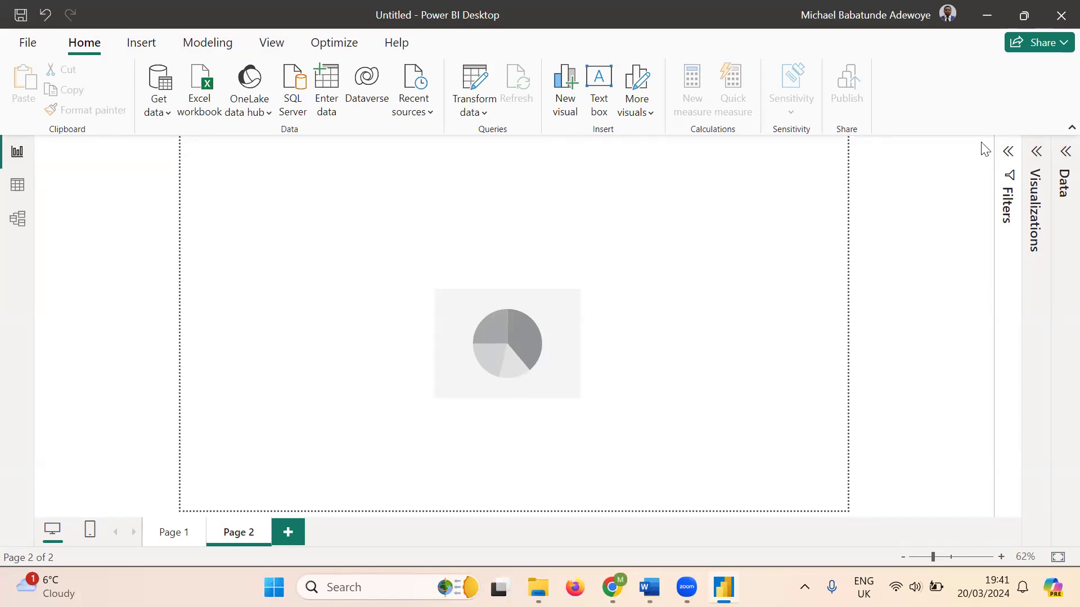
click(1061, 156)
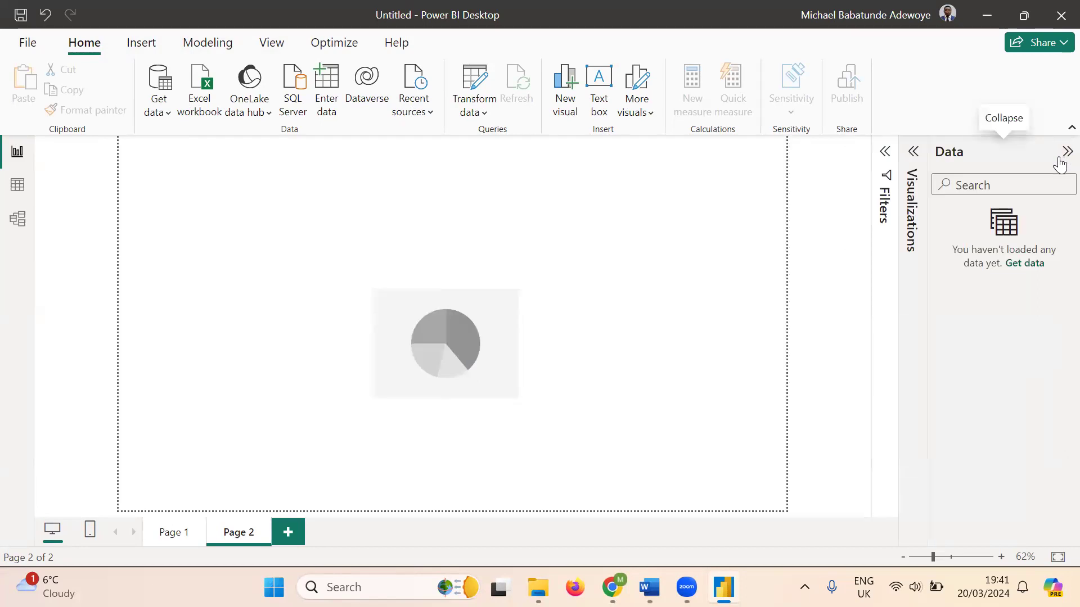
click(913, 155)
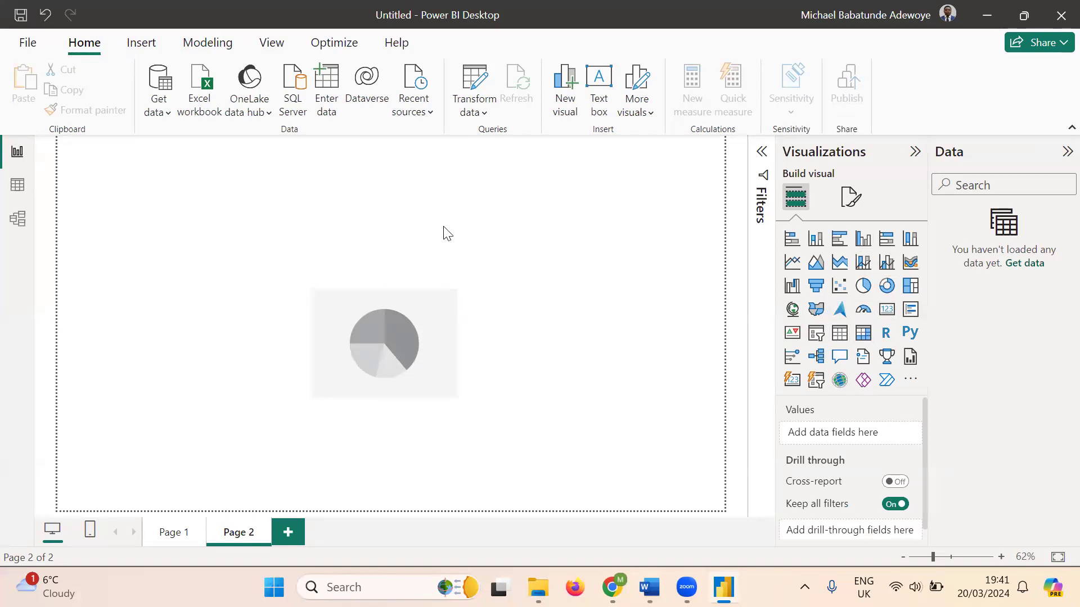
click(765, 152)
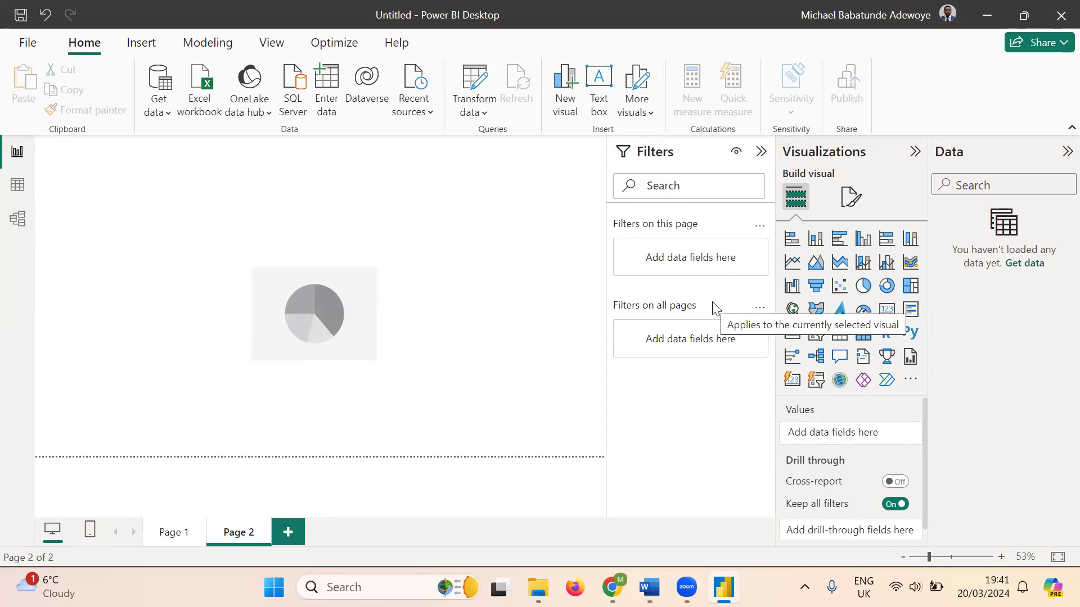
- Select the pie chart placeholder, then collapse the Filters, Visualizations and Data panes
click(303, 300)
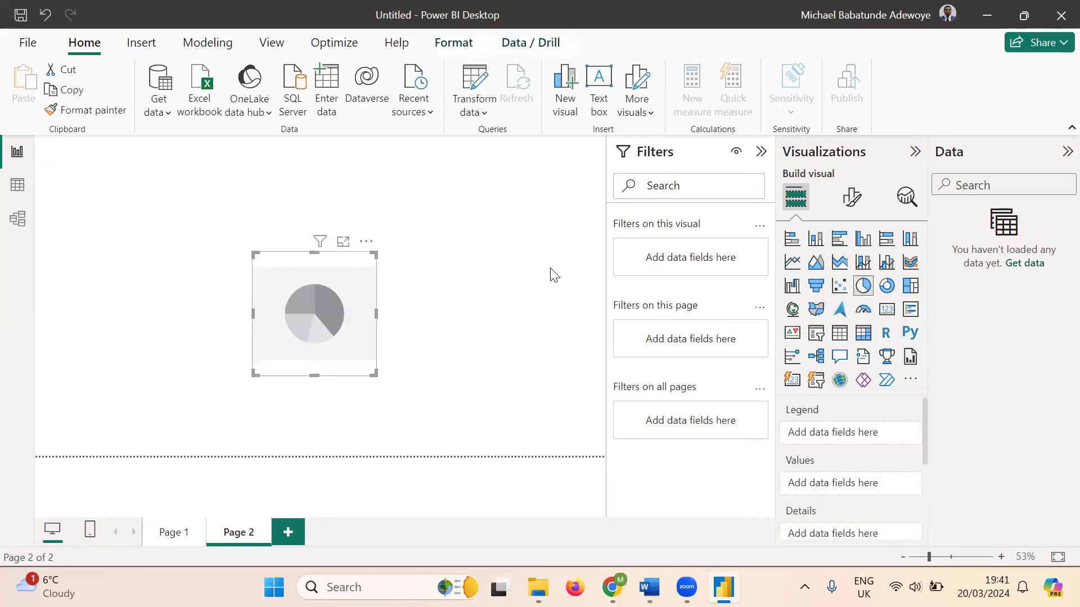
click(762, 152)
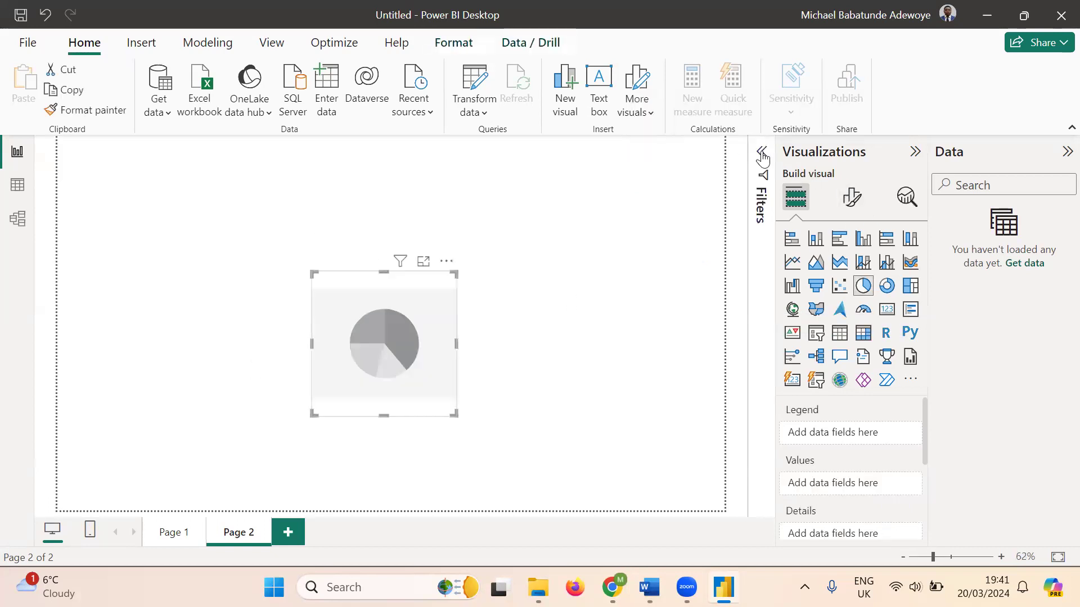
click(915, 152)
click(1064, 152)
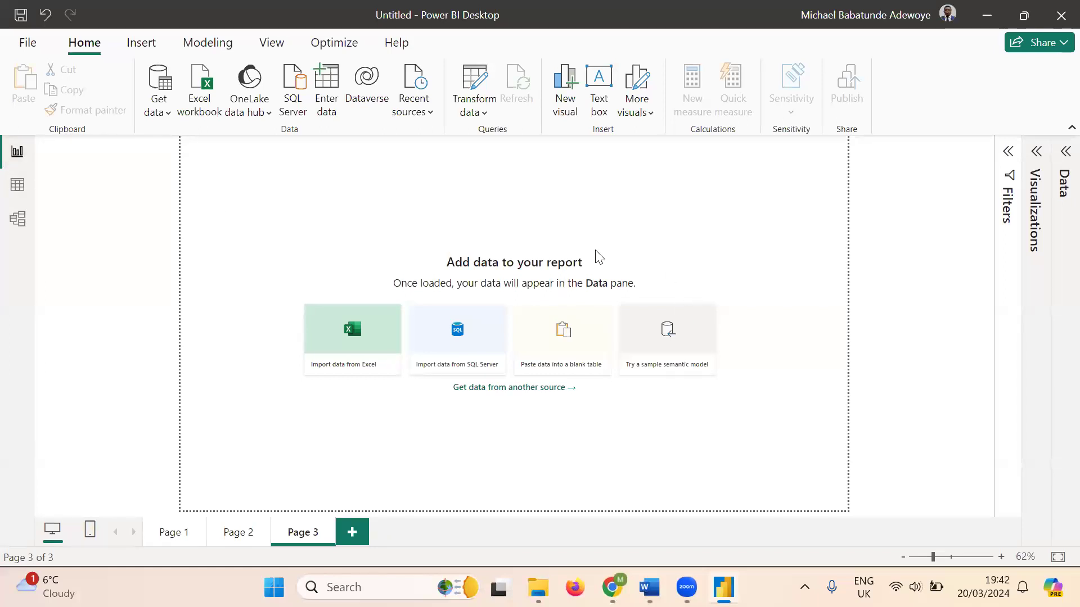
- Look through Table view and Model view, return to Report view, and show the common data sources list
click(17, 187)
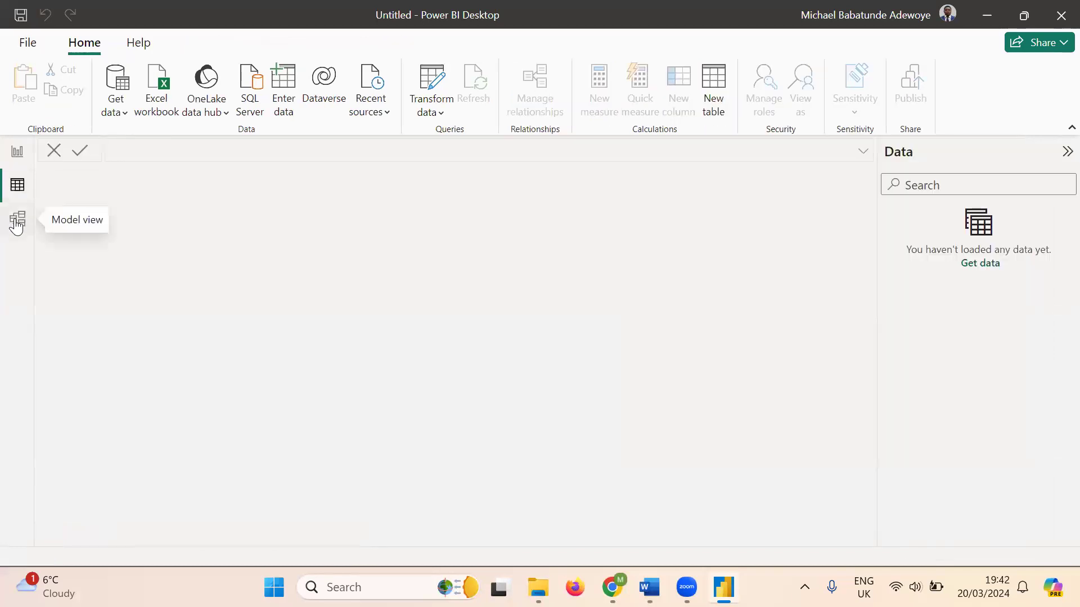
click(17, 220)
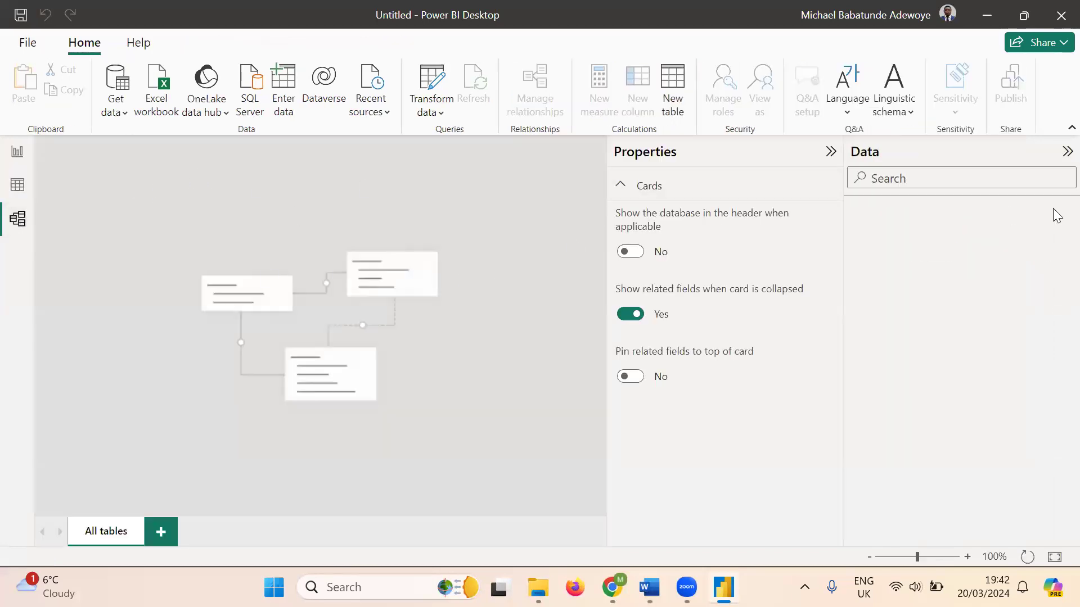
click(17, 151)
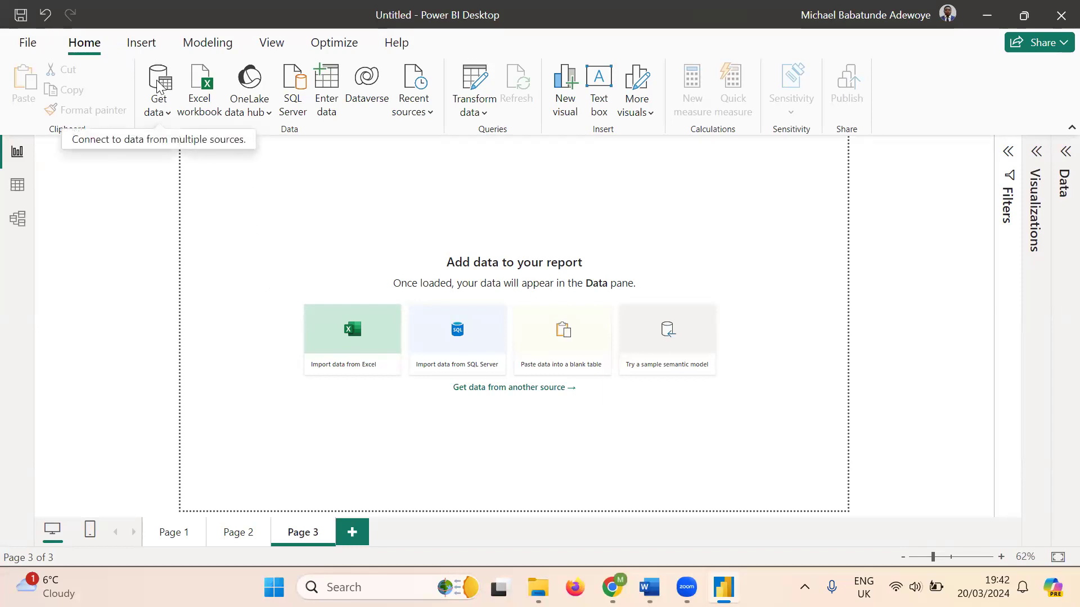
click(167, 113)
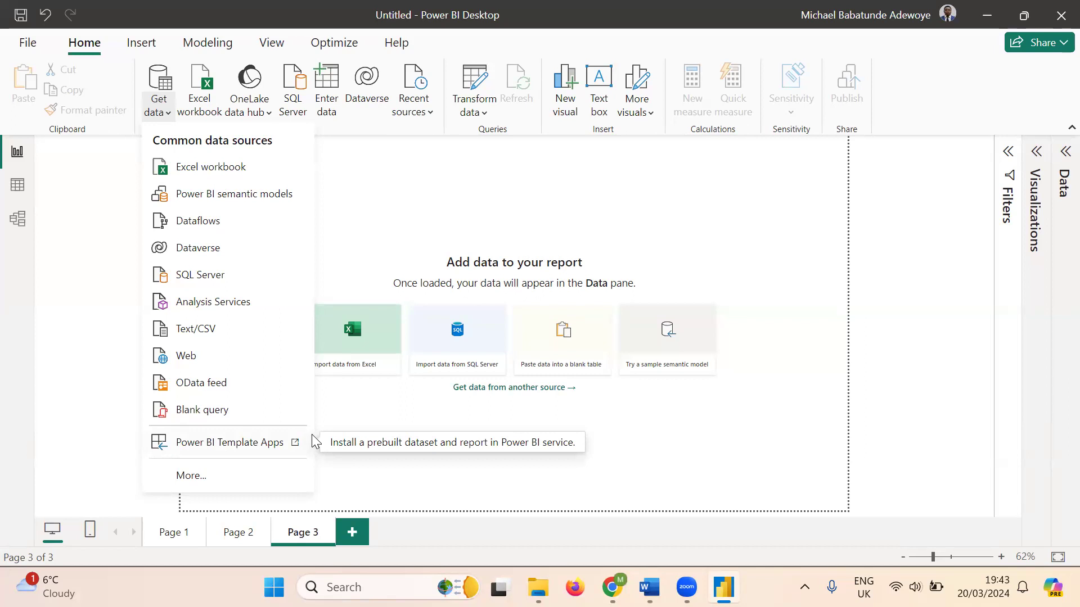
click(191, 476)
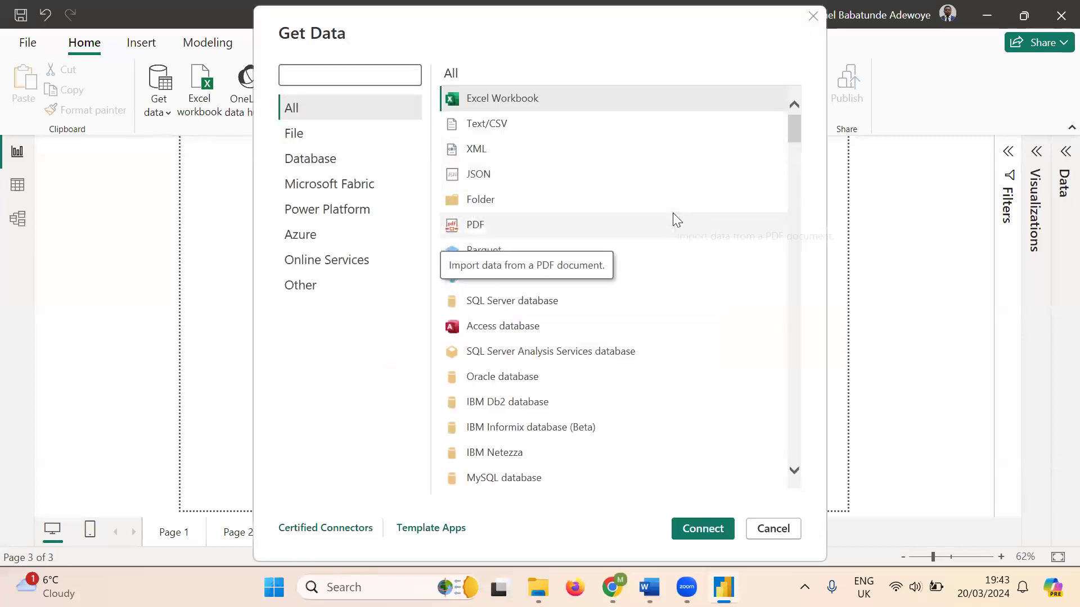
scroll(675, 219, down, 2)
scroll(677, 224, up, 2)
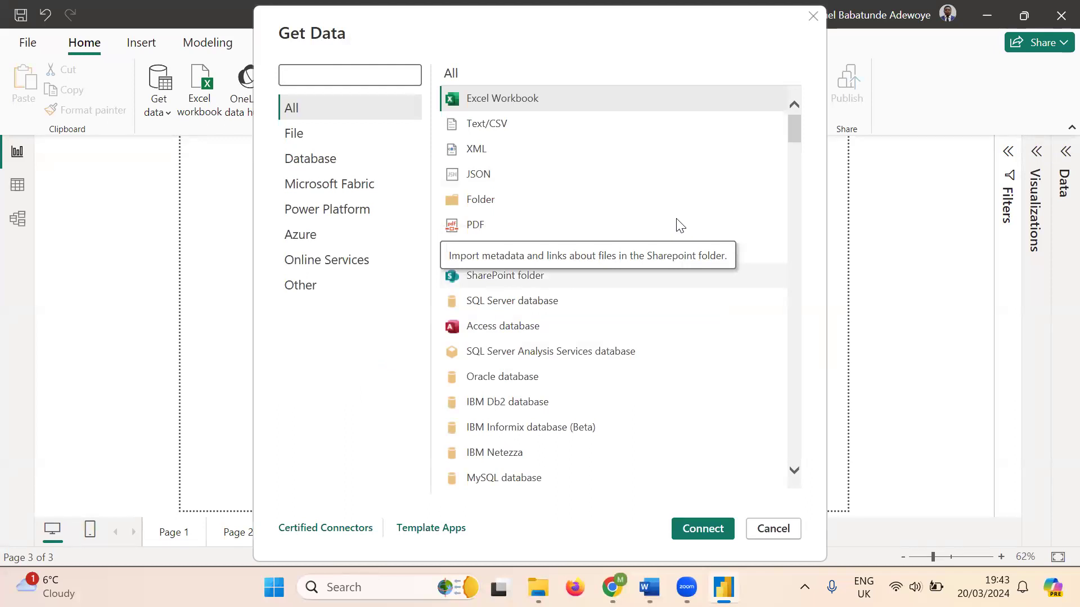
scroll(681, 225, down, 6)
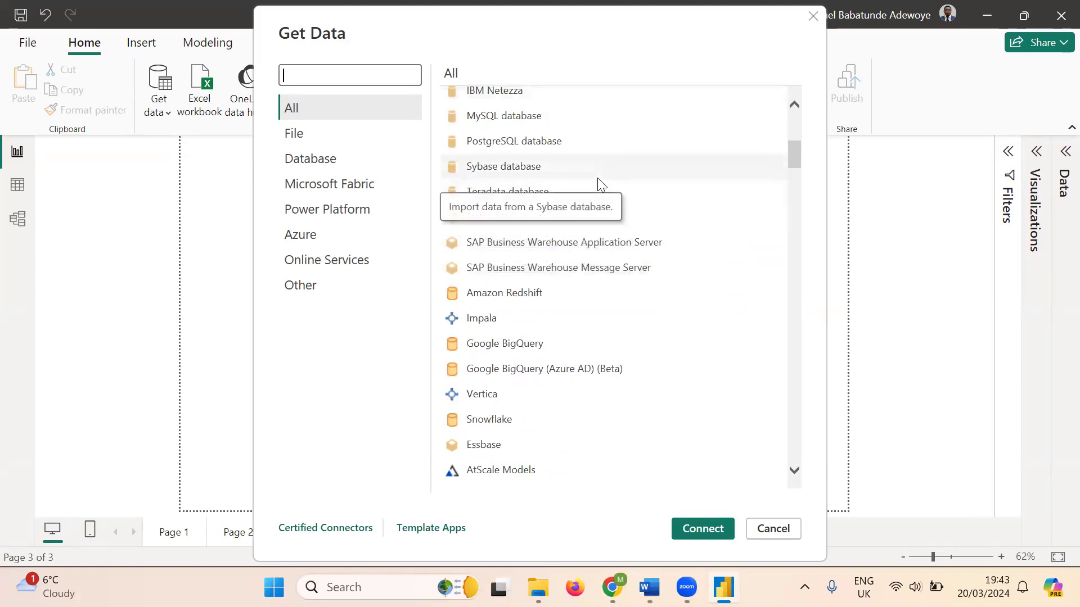
scroll(601, 183, up, 6)
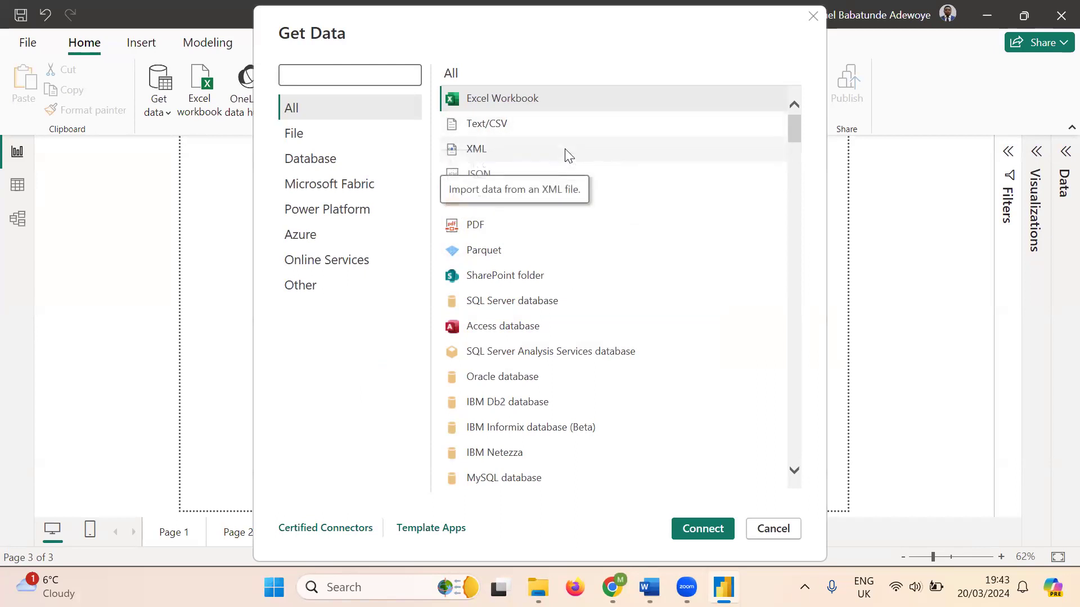
scroll(567, 155, down, 3)
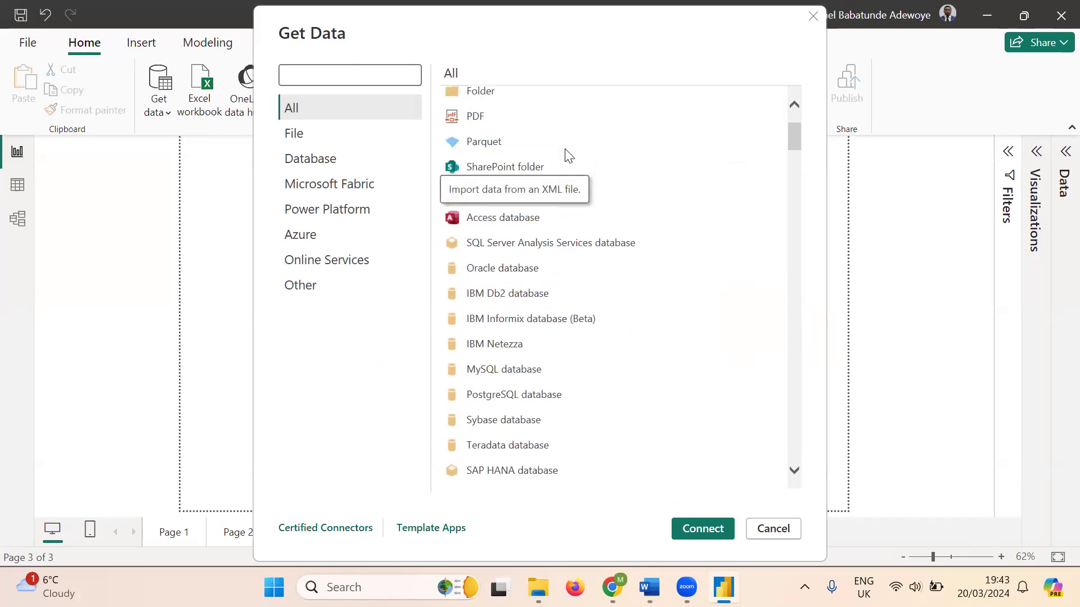
scroll(567, 154, up, 3)
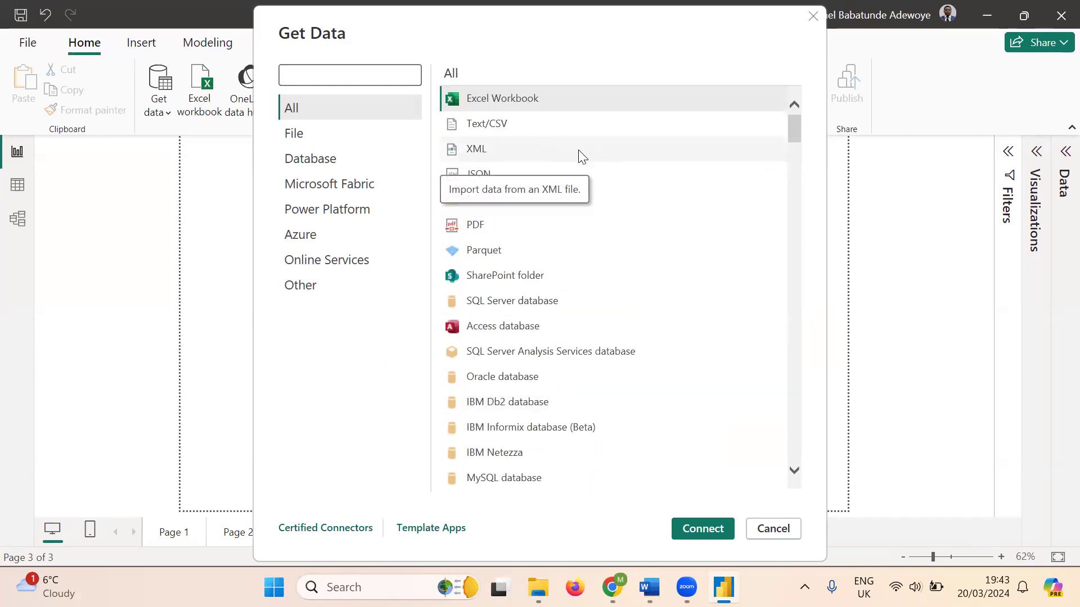
scroll(581, 157, down, 1)
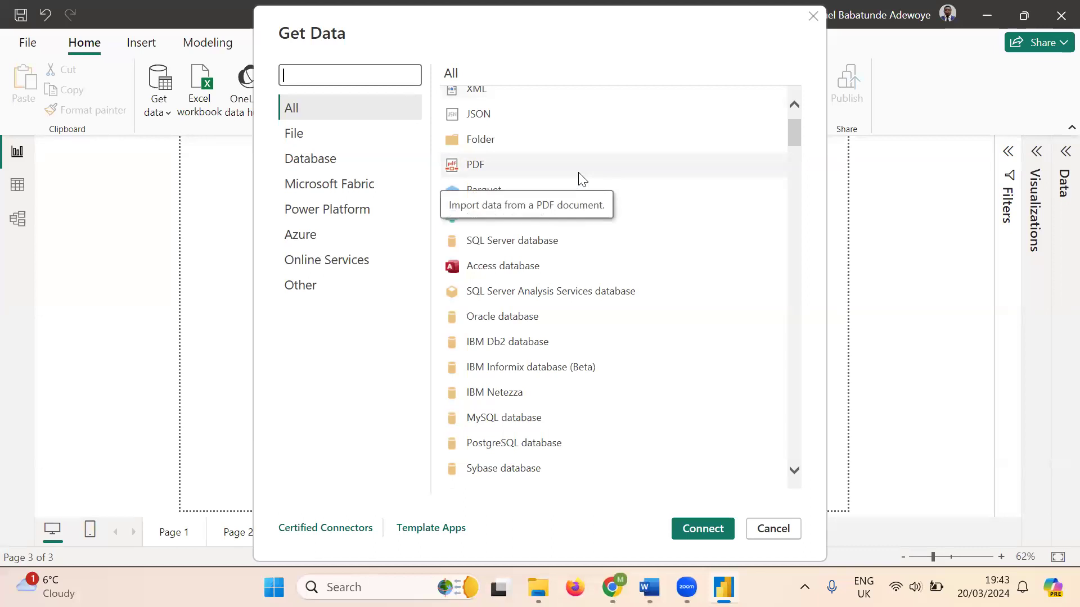
scroll(581, 179, down, 1)
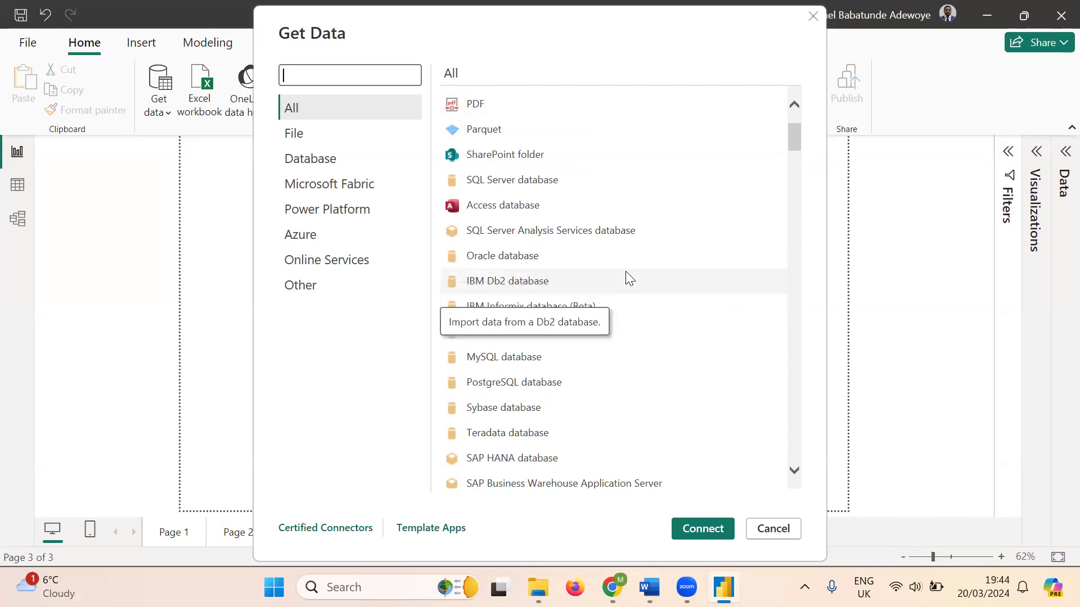
scroll(625, 271, down, 2)
scroll(626, 273, down, 1)
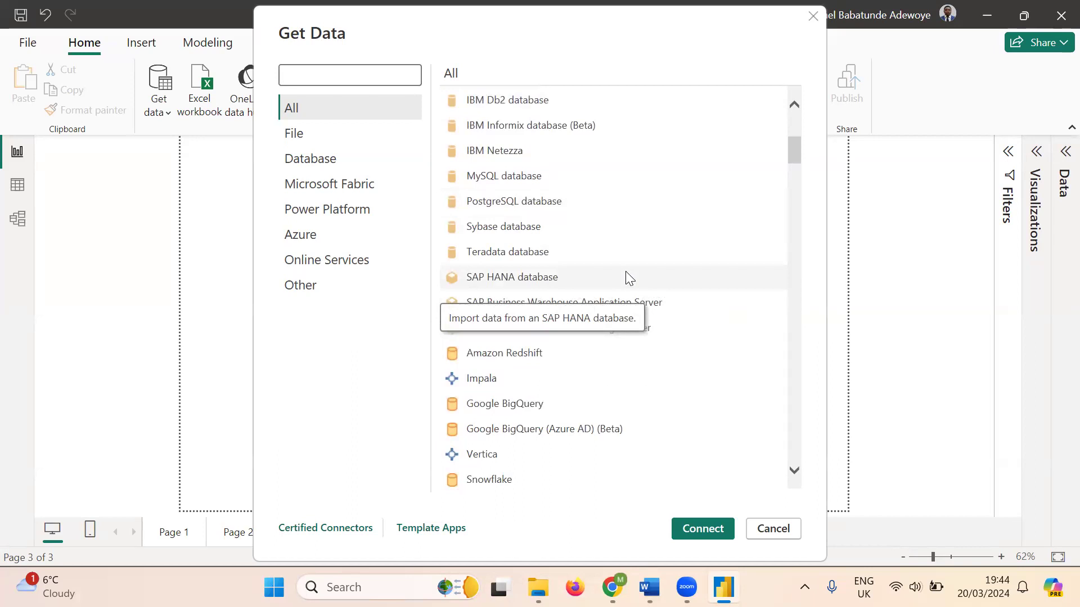
scroll(625, 273, down, 2)
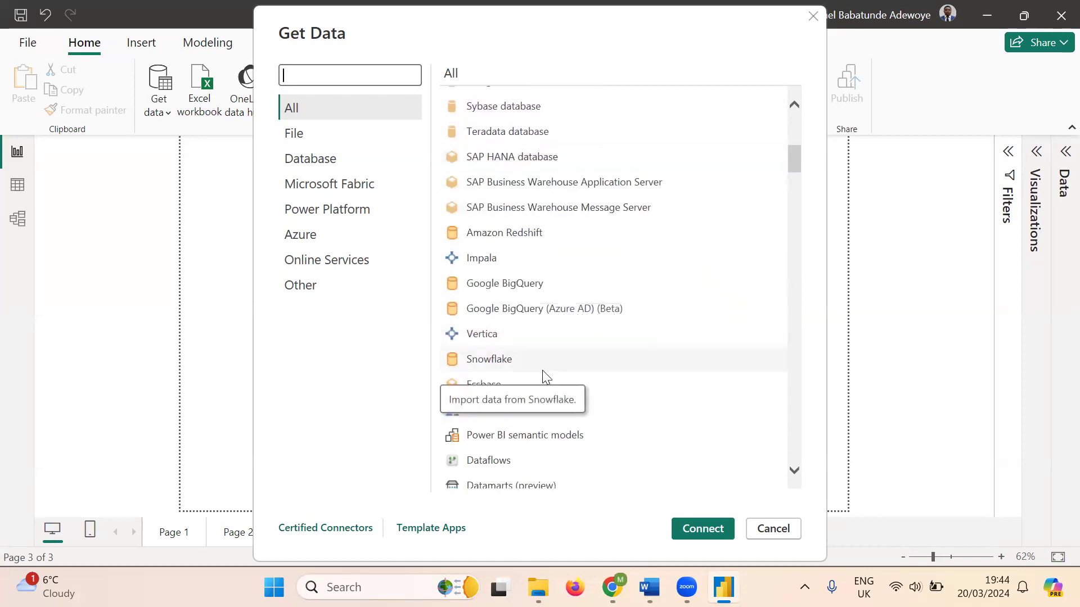
scroll(542, 370, down, 2)
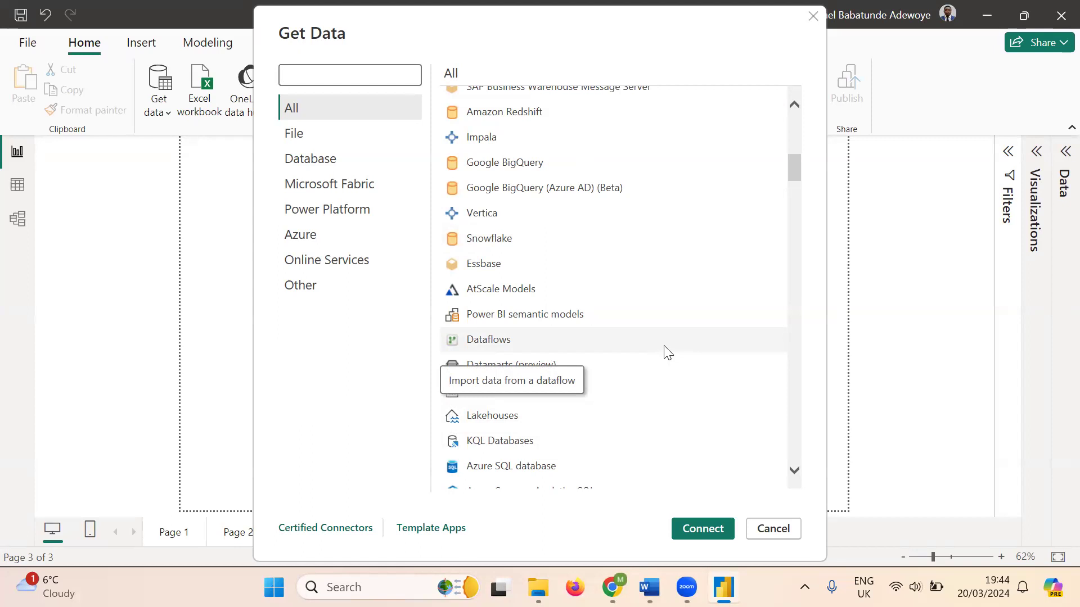
scroll(667, 351, down, 1)
scroll(668, 379, down, 2)
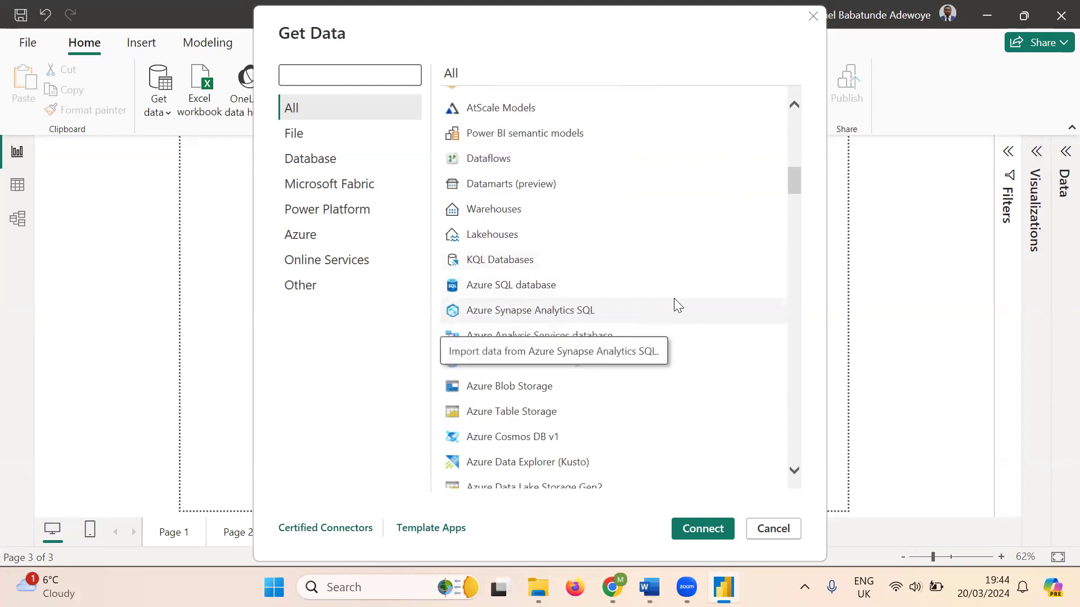
scroll(682, 302, down, 1)
scroll(679, 295, down, 3)
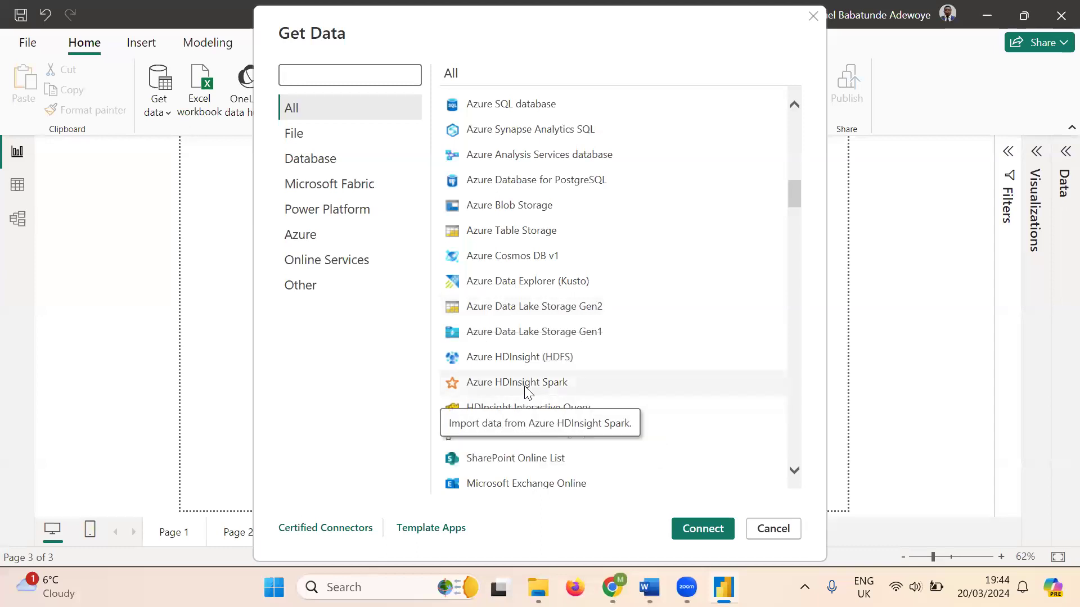
scroll(629, 392, down, 2)
scroll(630, 392, down, 4)
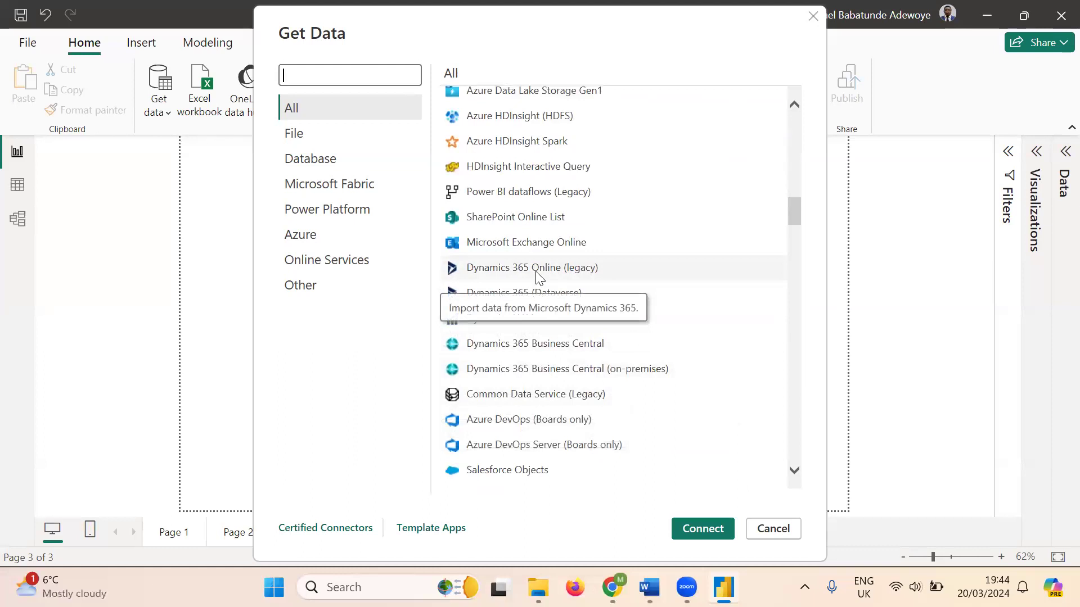
scroll(668, 298, down, 1)
scroll(670, 304, down, 1)
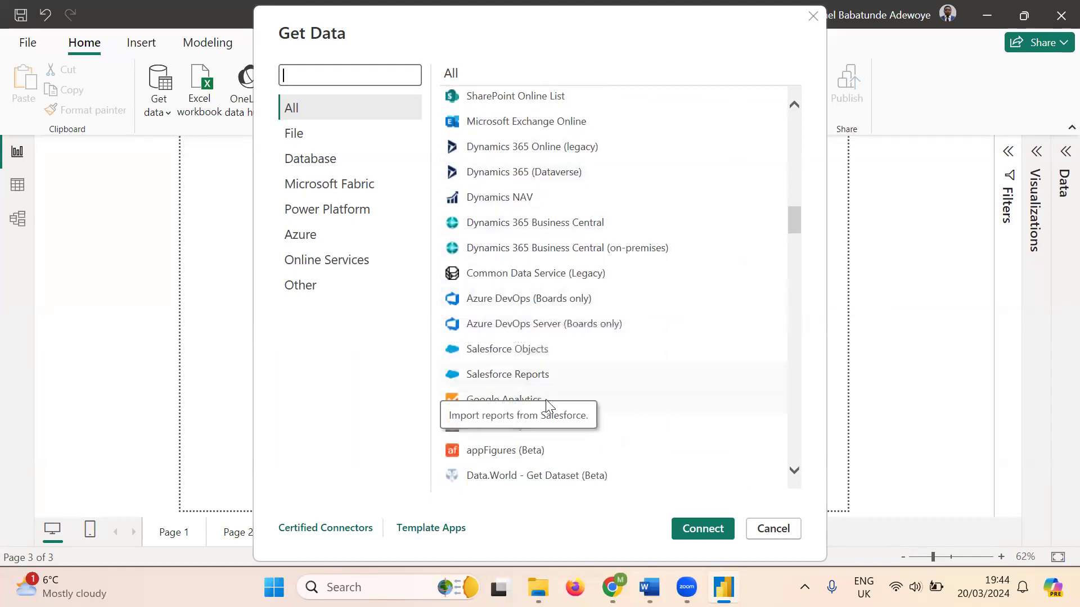
scroll(674, 397, down, 2)
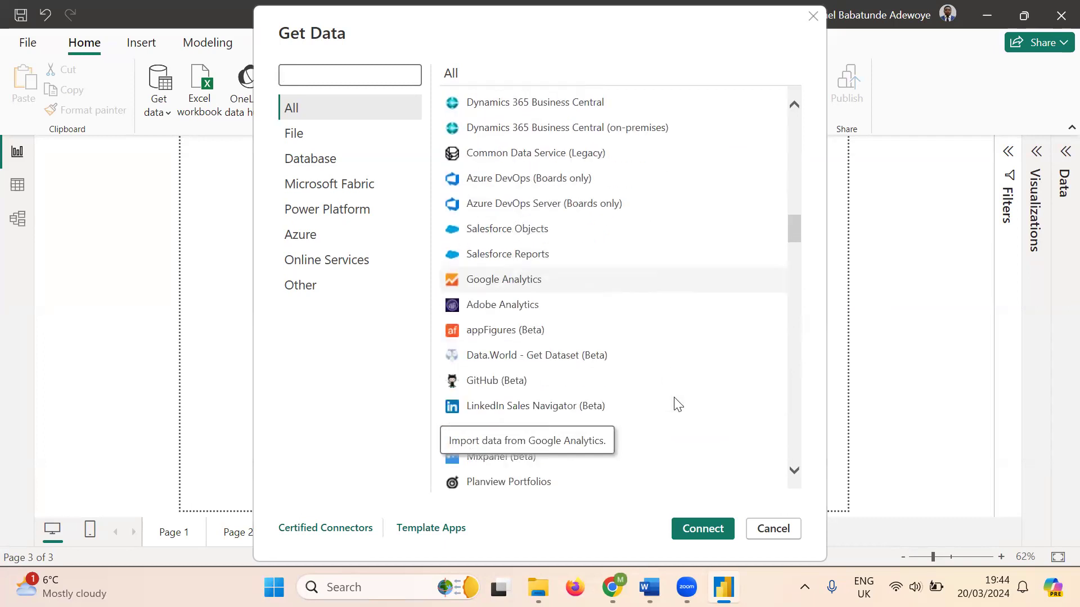
scroll(652, 349, down, 2)
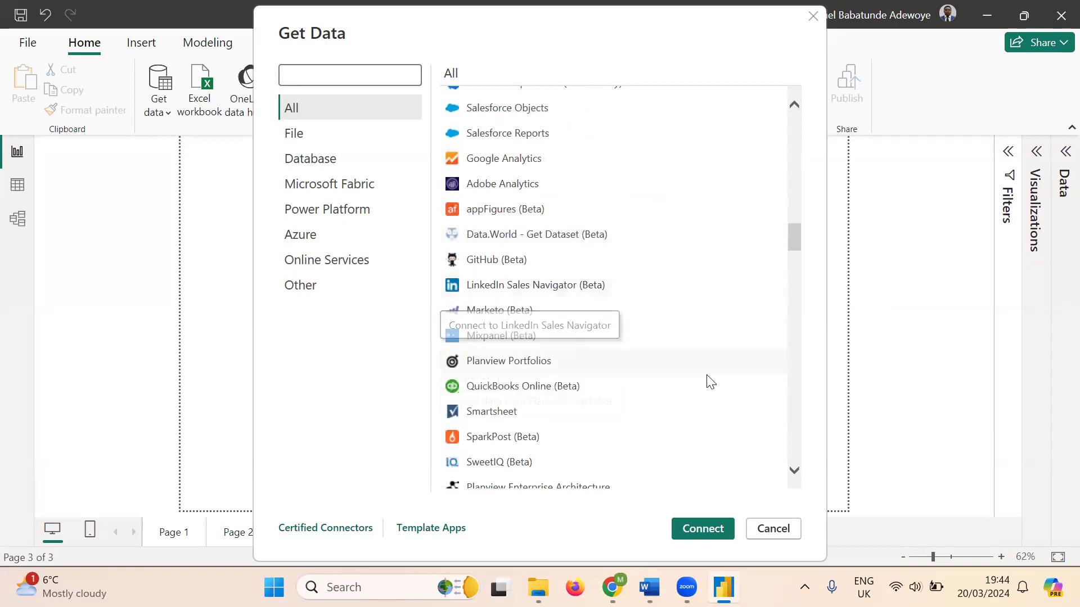
scroll(706, 380, down, 5)
scroll(710, 384, down, 12)
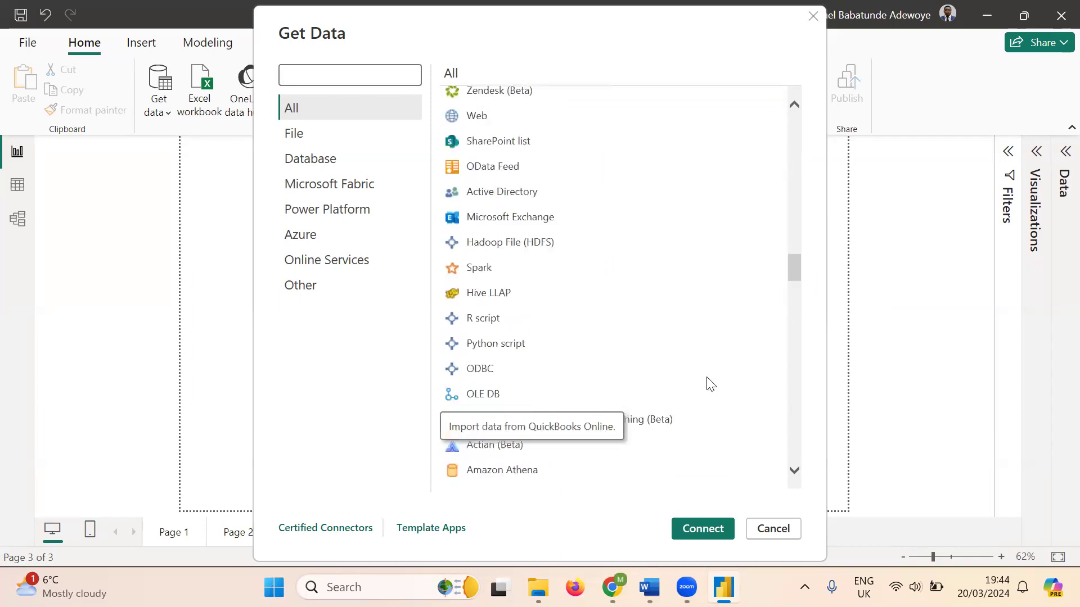
scroll(710, 384, down, 12)
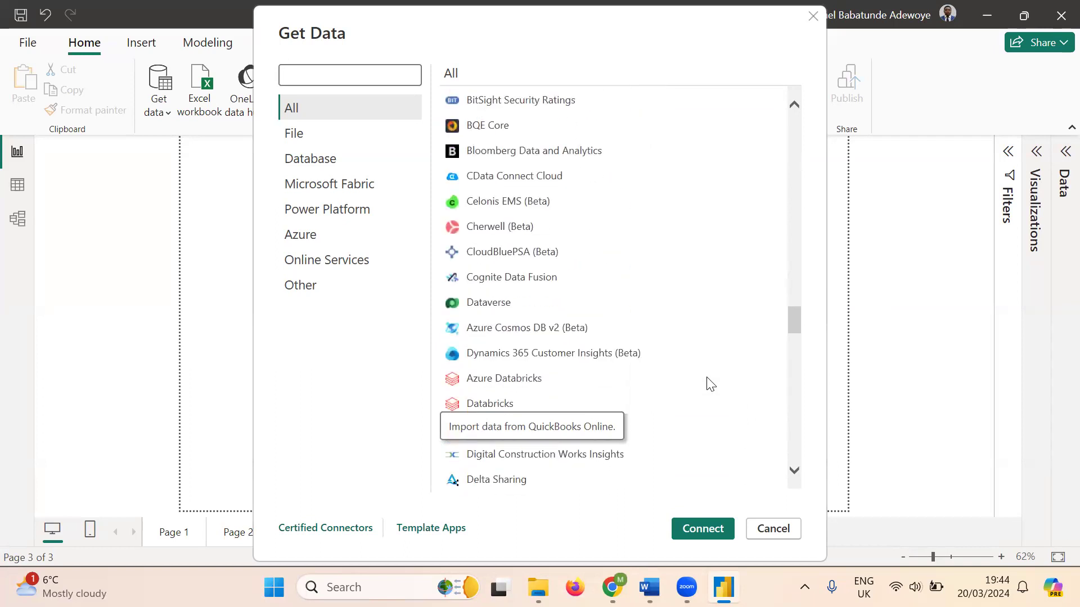
scroll(710, 384, down, 15)
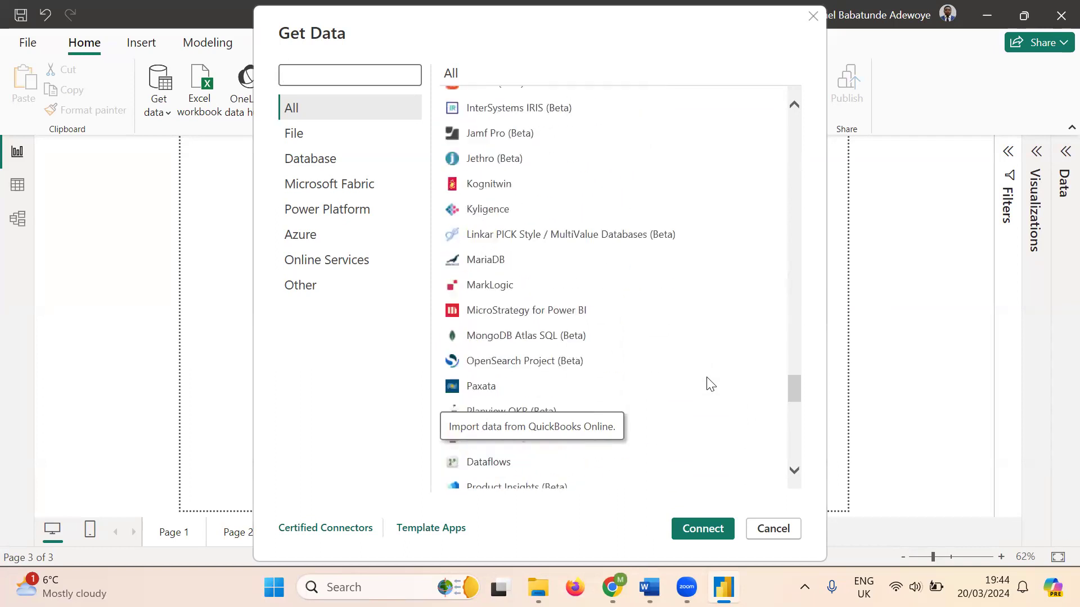
scroll(710, 384, down, 2)
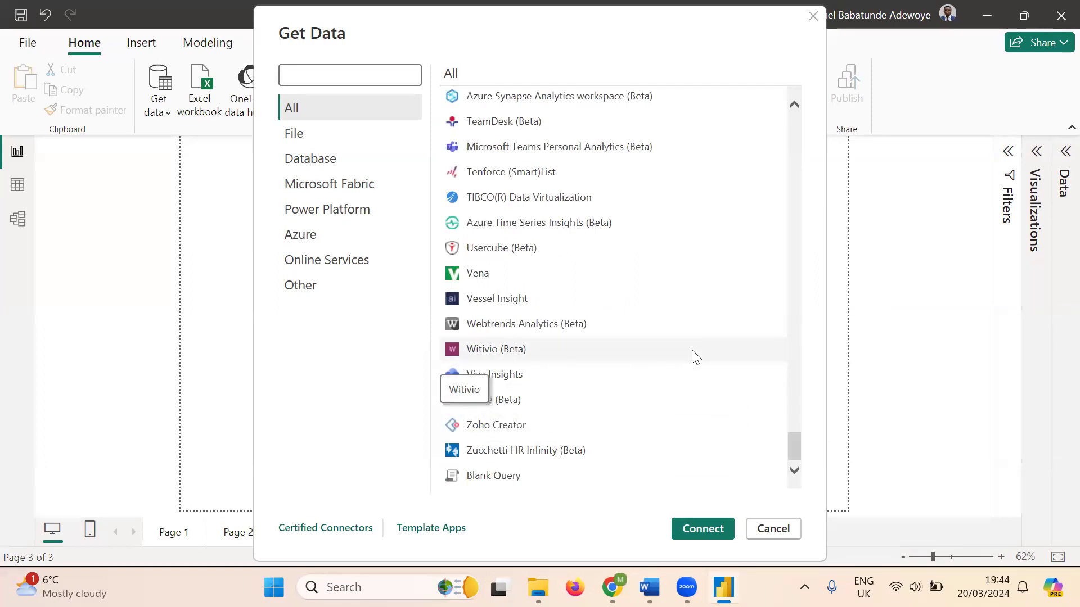
scroll(696, 356, up, 2)
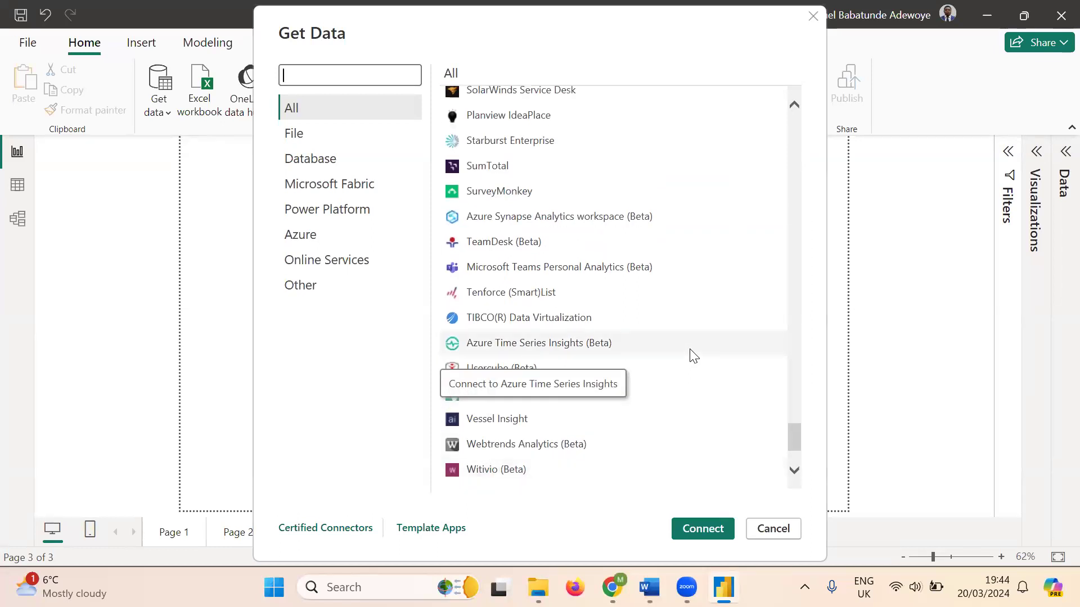
scroll(693, 356, up, 2)
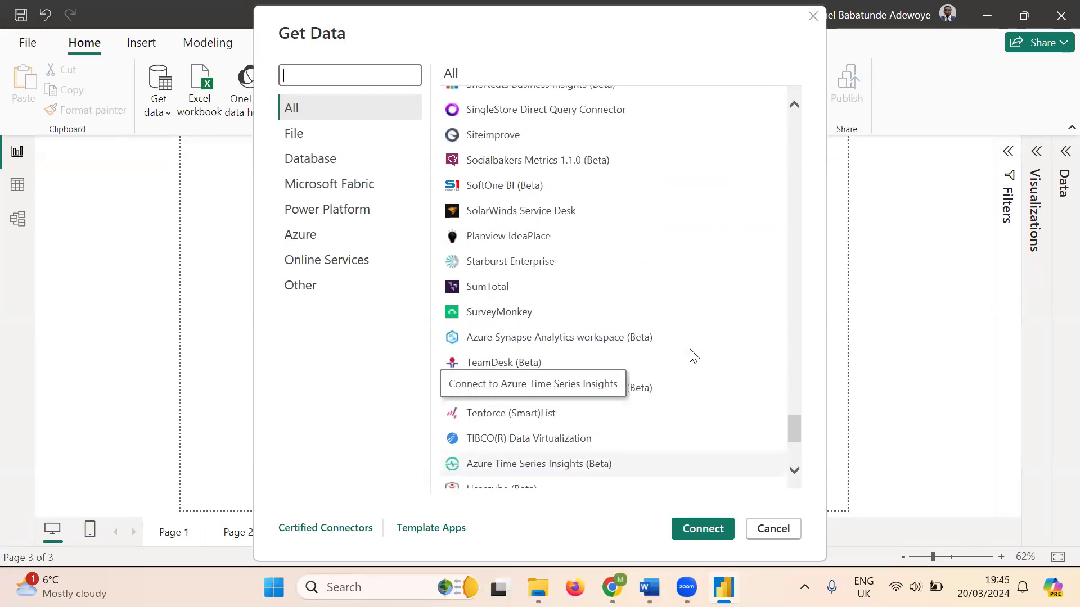
scroll(694, 356, up, 2)
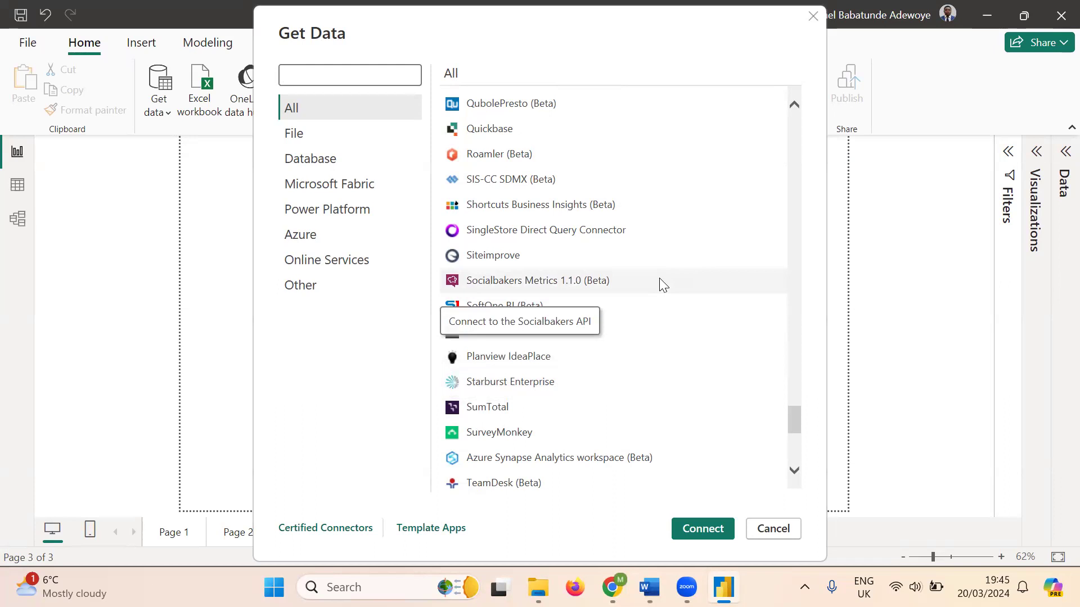
scroll(659, 278, up, 15)
scroll(660, 280, up, 15)
scroll(661, 284, up, 8)
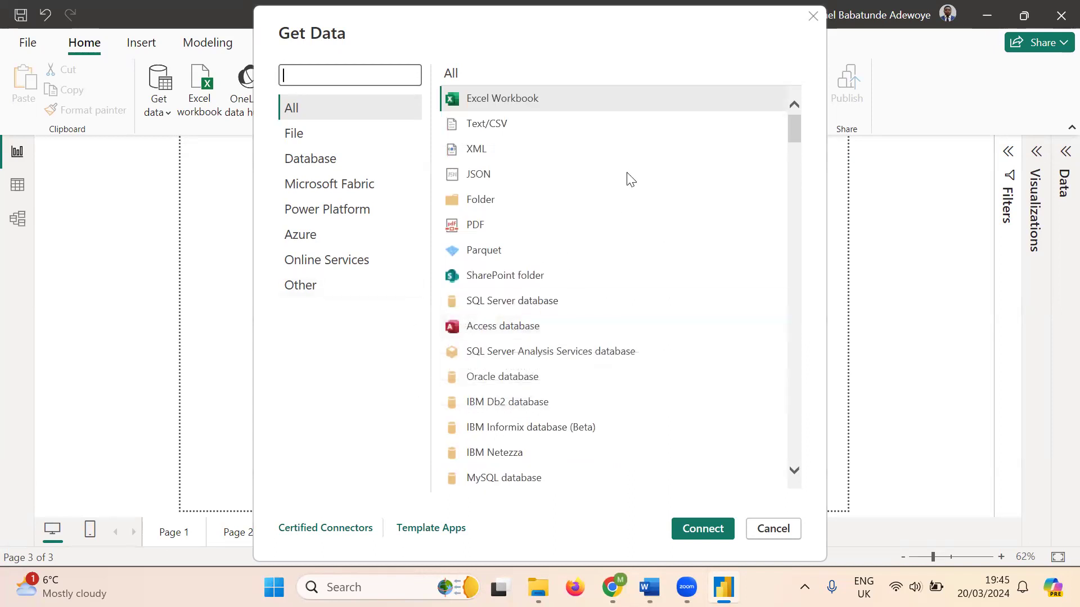
- Pick Excel Workbook from the data sources to bring up the Excel file Open dialog
click(497, 103)
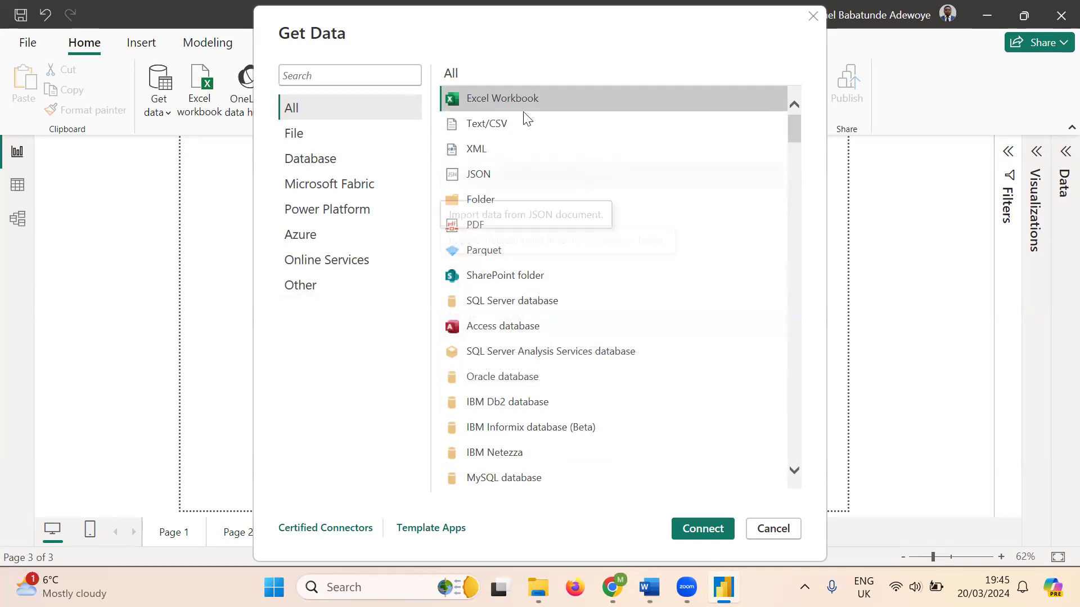
double_click(511, 98)
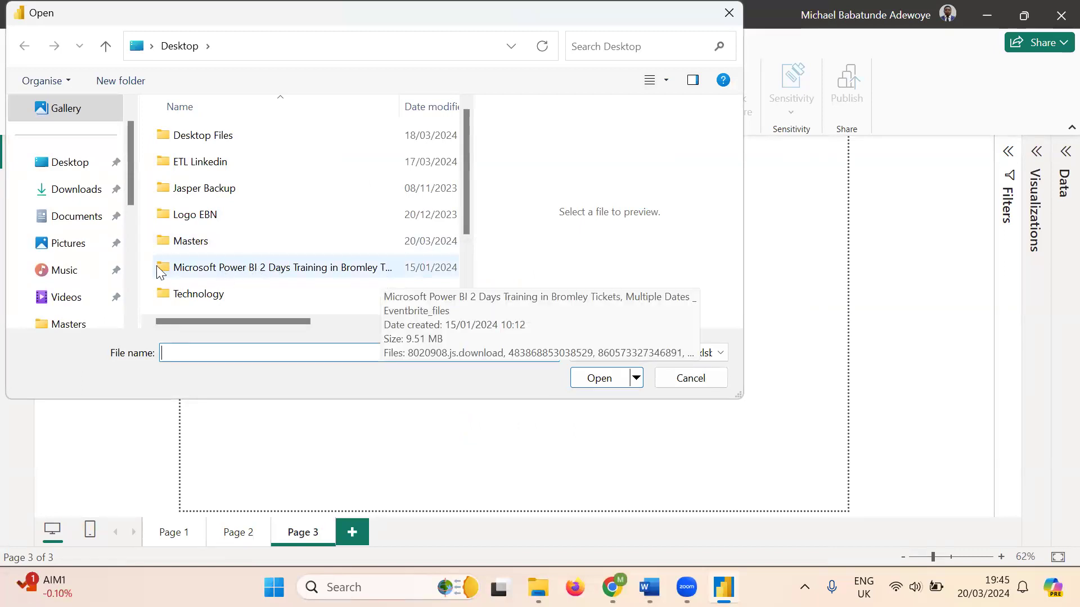
- Browse to Desktop > Training > Power BI and load SuperStoreData.xlsx into the report
click(132, 318)
click(131, 318)
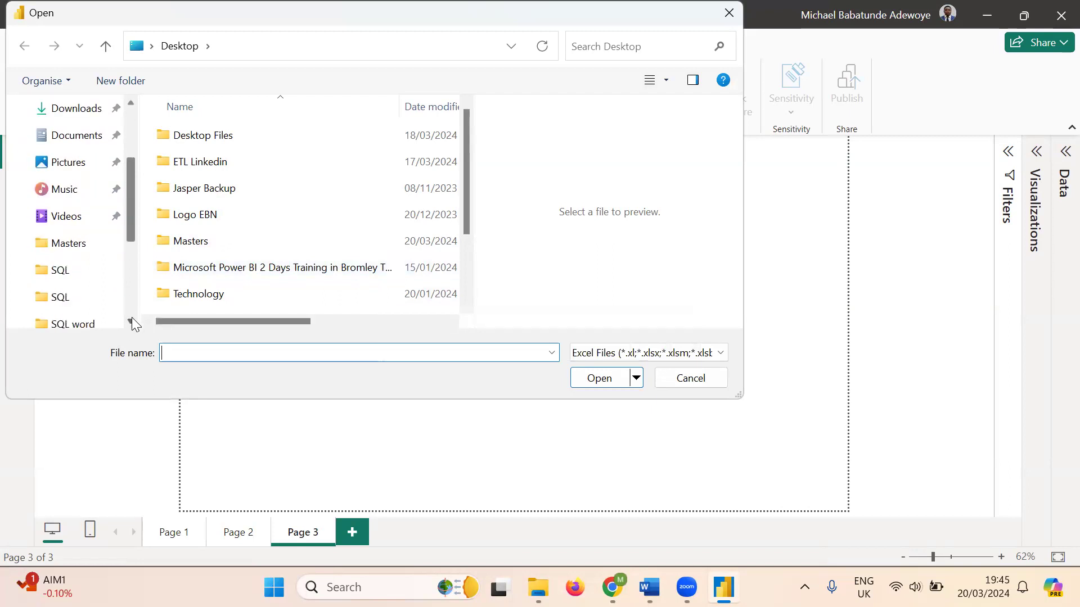
click(131, 318)
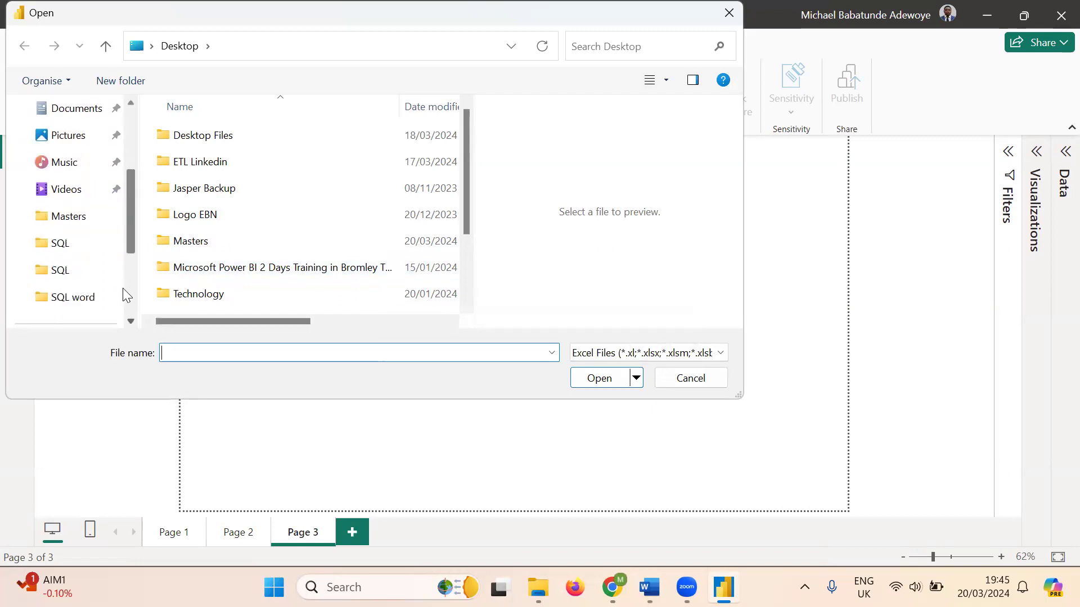
click(58, 252)
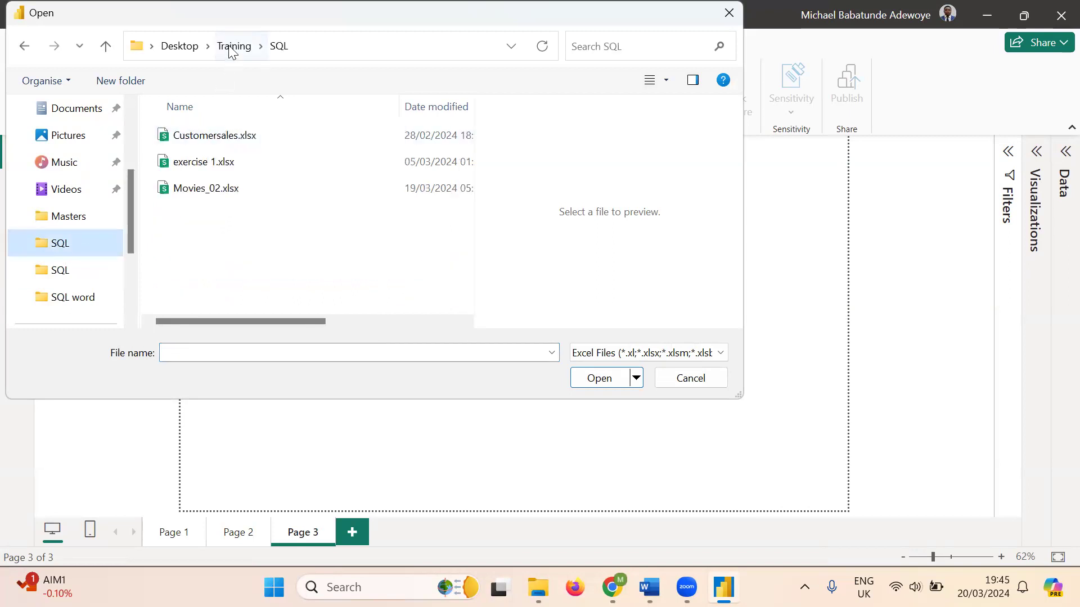
click(230, 49)
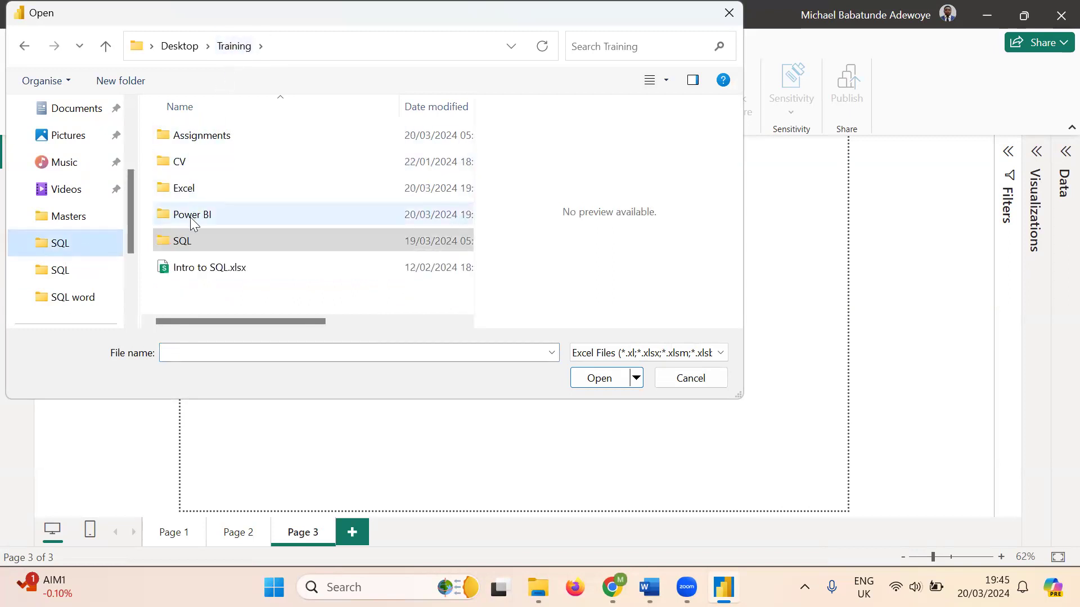
double_click(192, 219)
double_click(189, 138)
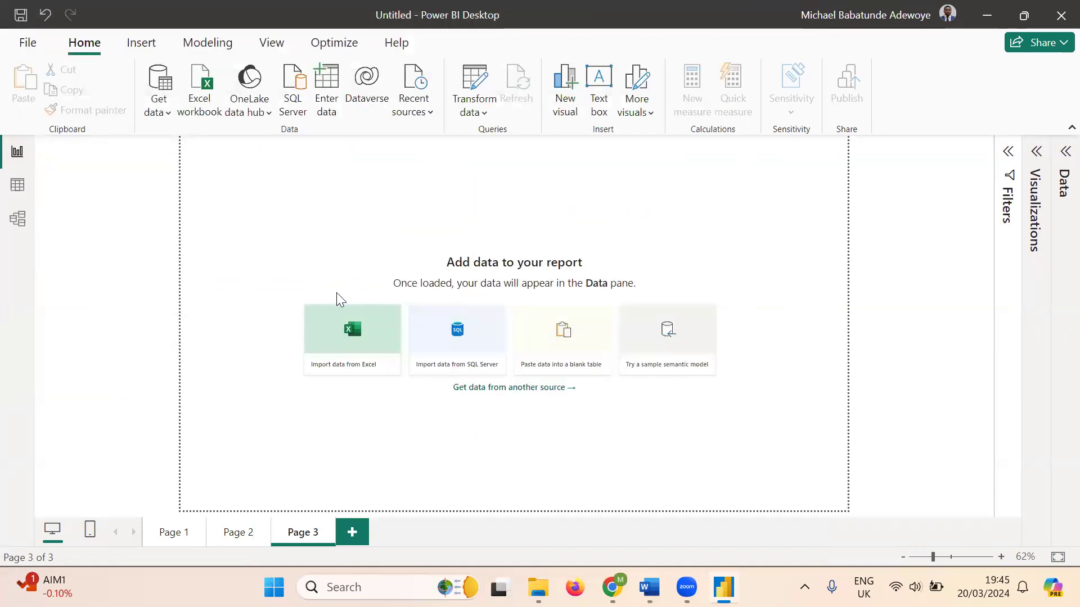
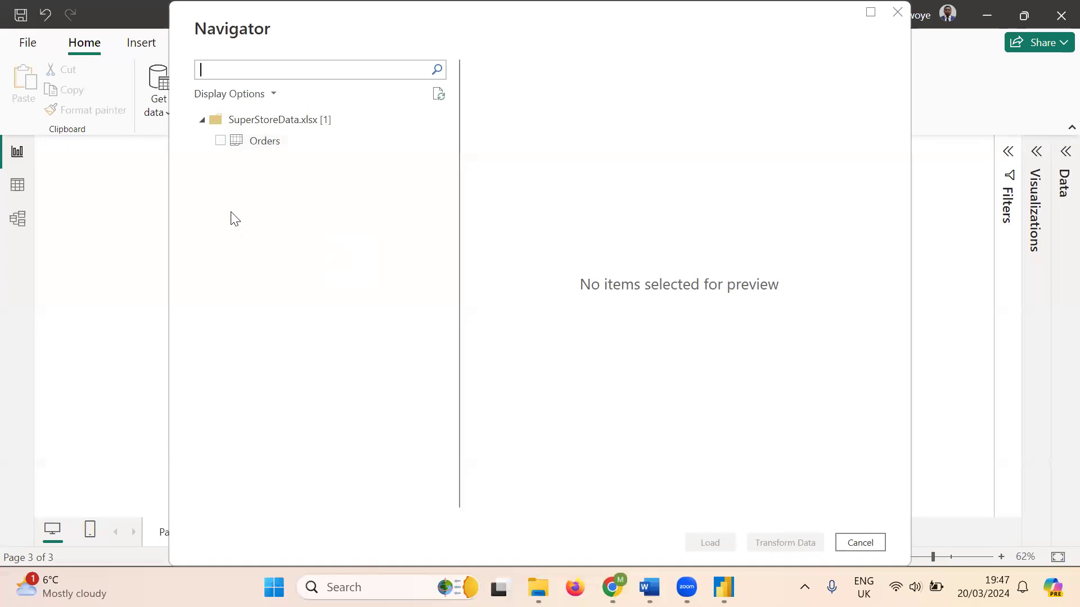
- Tick the Orders table under SuperStoreData.xlsx in the Navigator to preview its rows
click(220, 141)
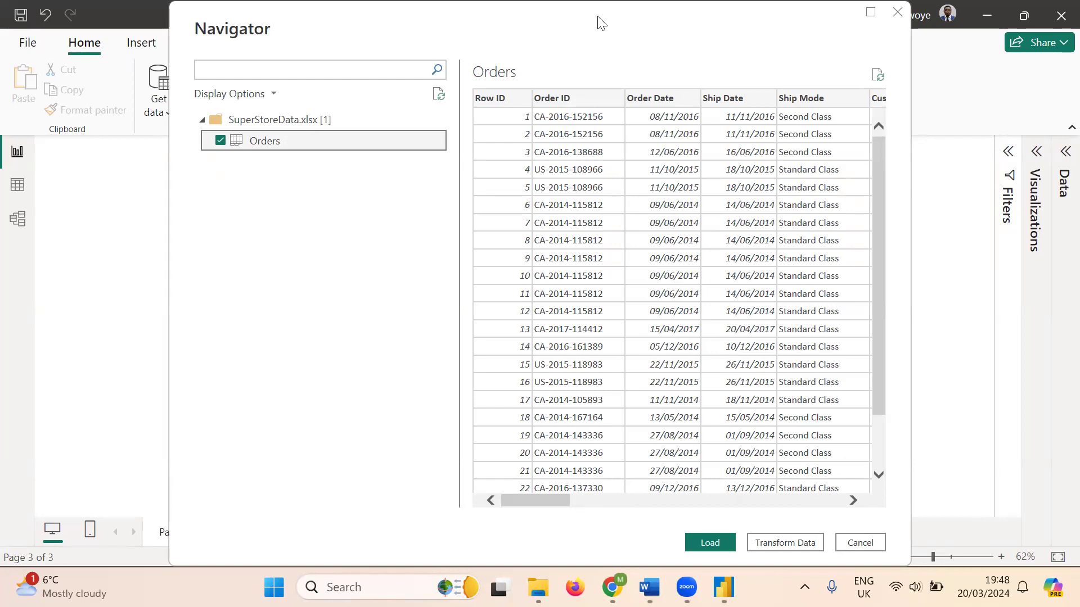
drag(600, 23, 600, 33)
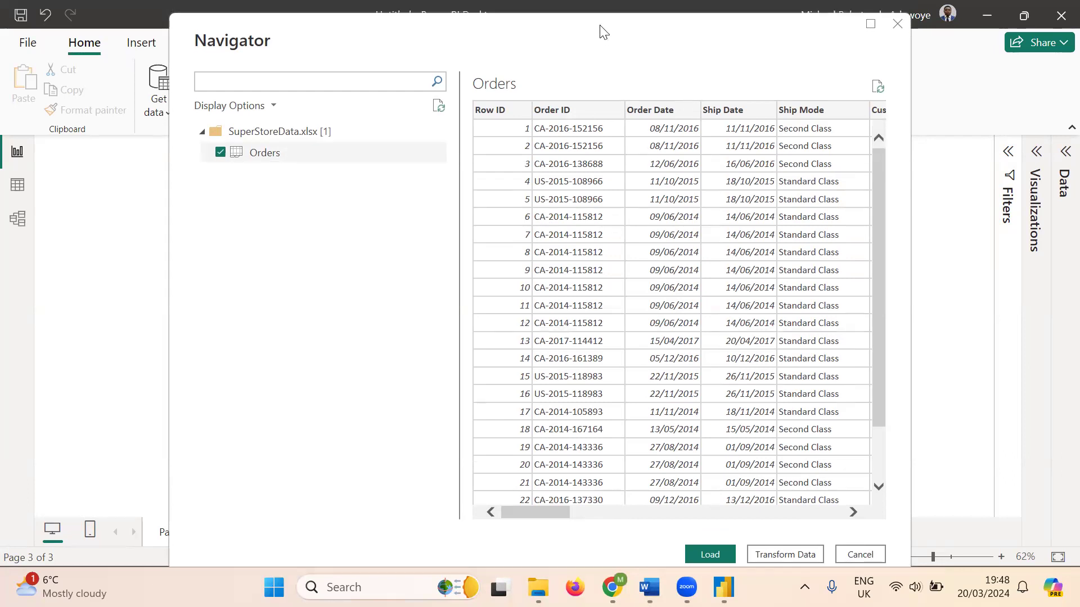
drag(875, 235, 884, 392)
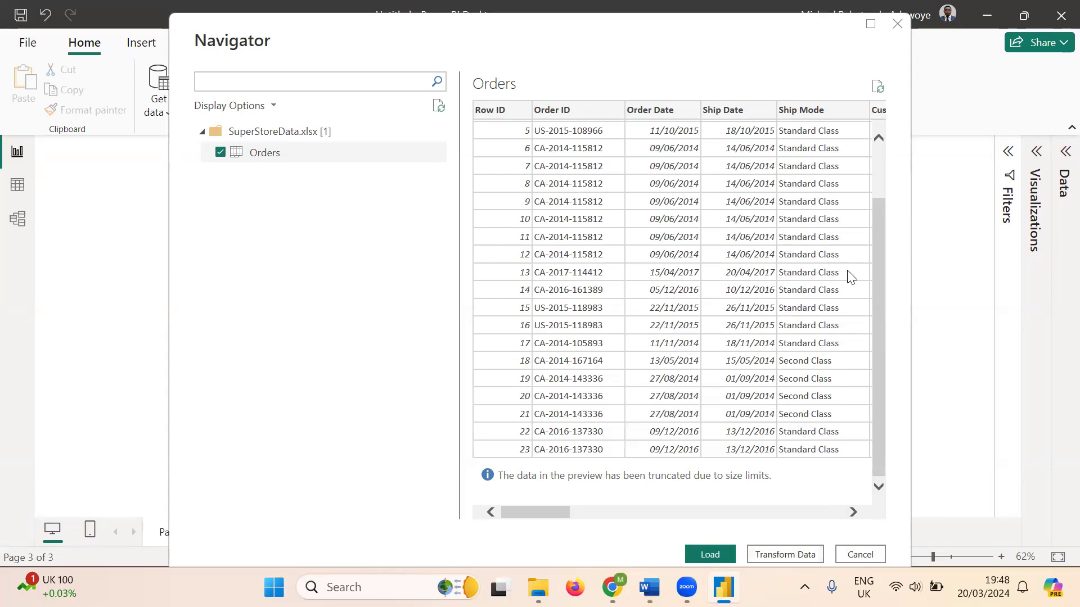
drag(875, 220, 877, 144)
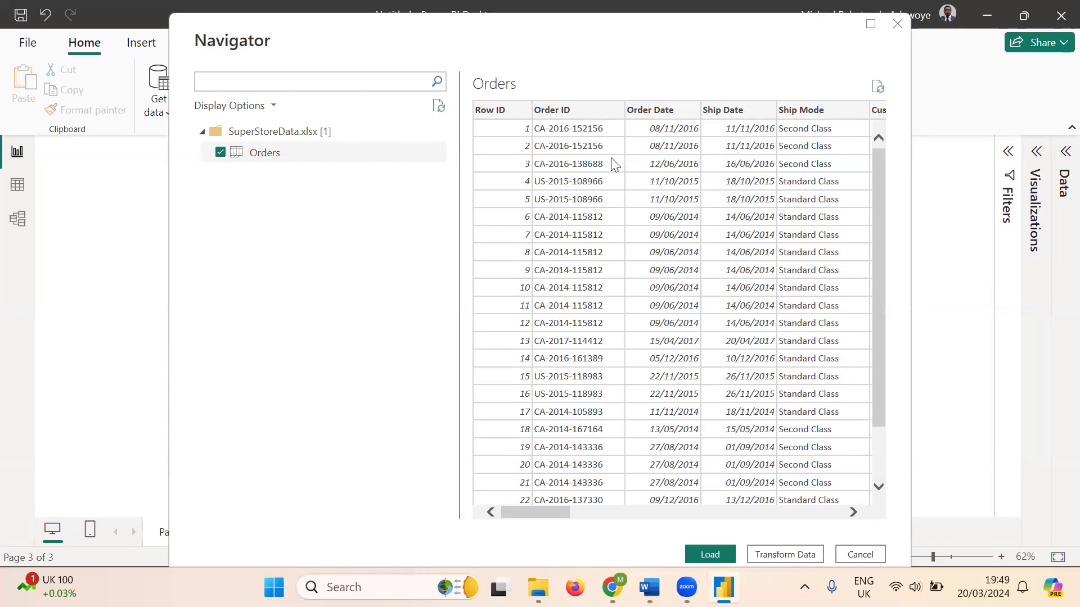
- Load the Orders table into the report in Import mode
click(711, 555)
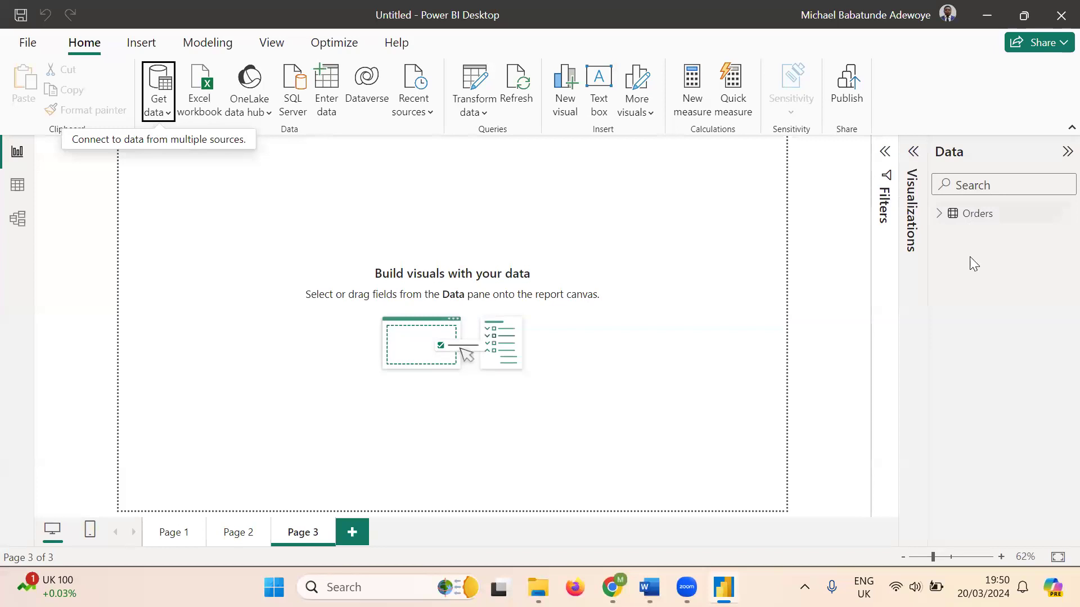
mouse_move(1000, 220)
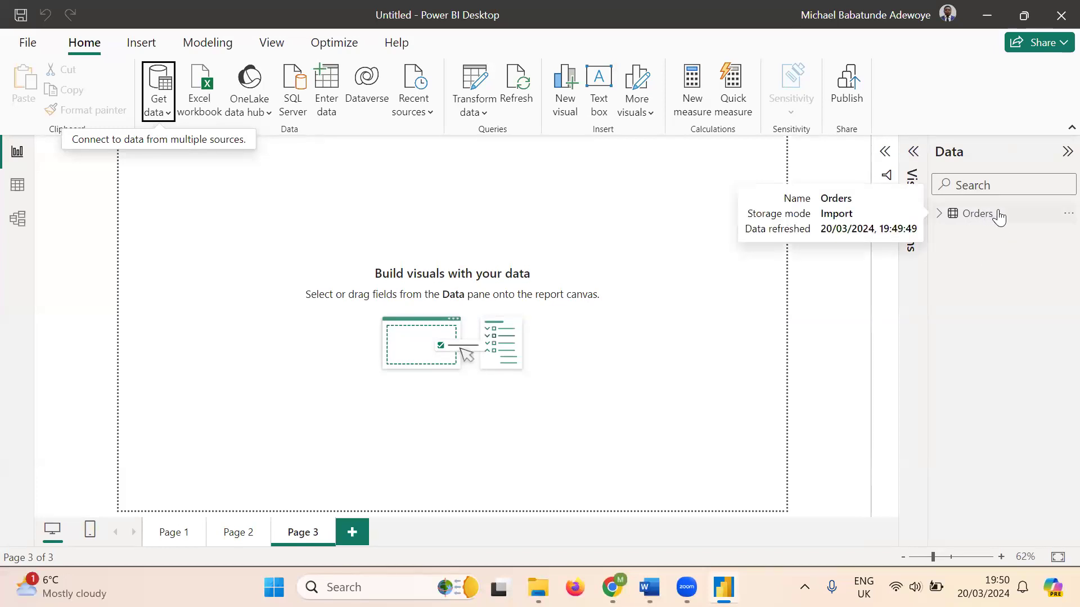
- Expand Orders in the Data pane to list fields like Category, Region, Profit and Sales
click(939, 215)
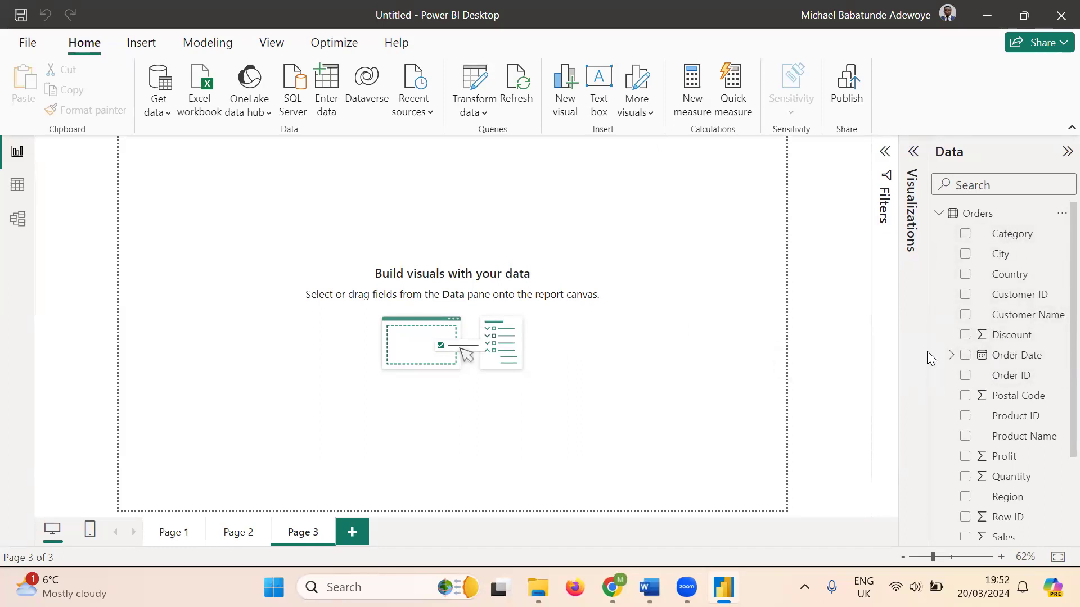
- Widen the Data pane and scroll through the Orders field list, ending back at the top
drag(927, 347, 905, 345)
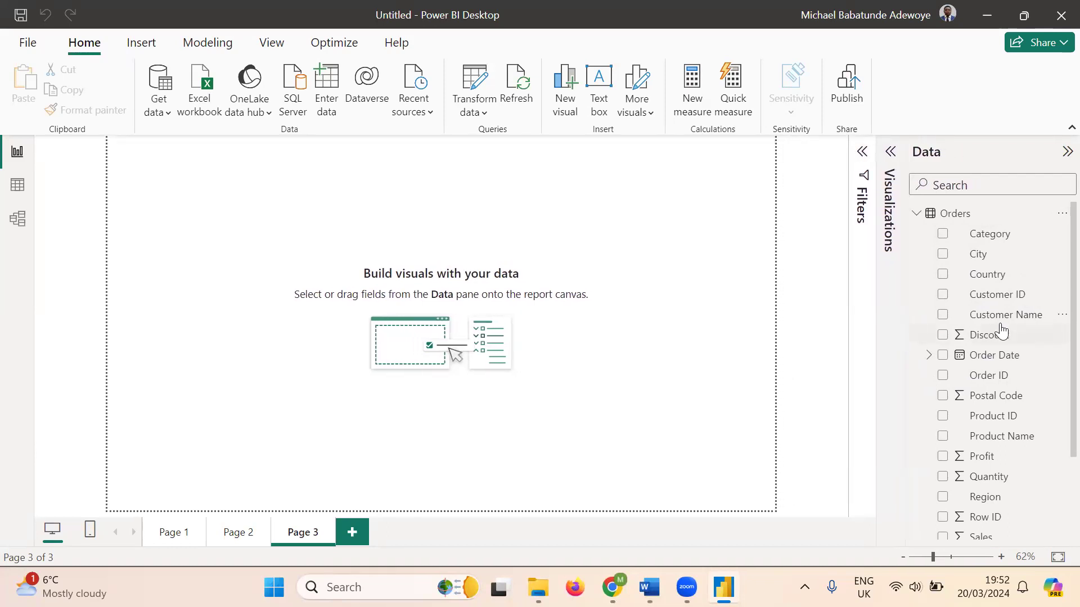
scroll(1003, 326, down, 3)
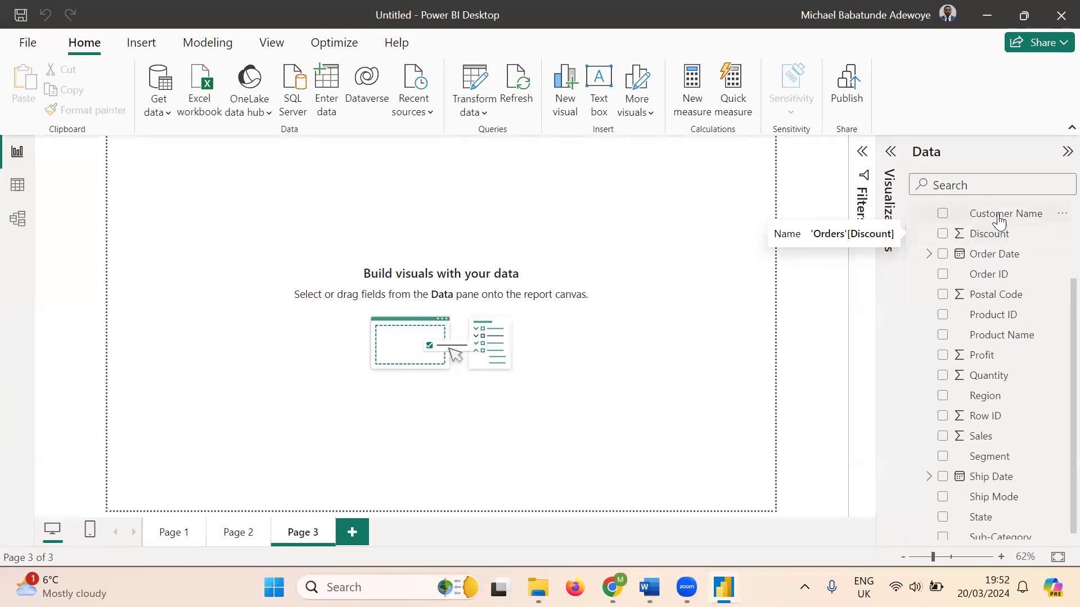
scroll(999, 228, down, 1)
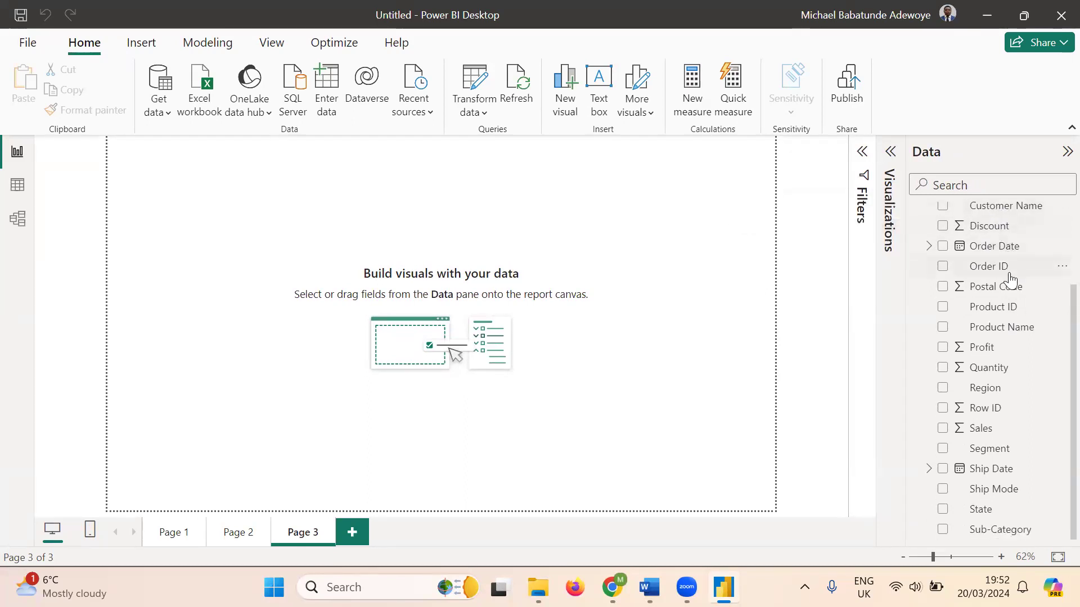
scroll(1010, 279, up, 3)
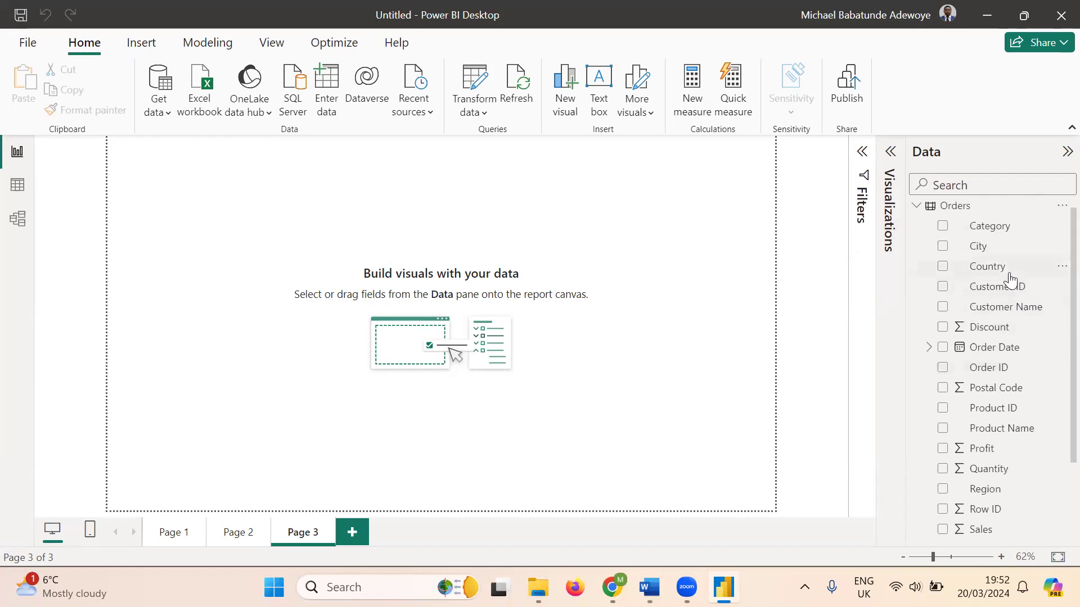
scroll(1010, 278, down, 1)
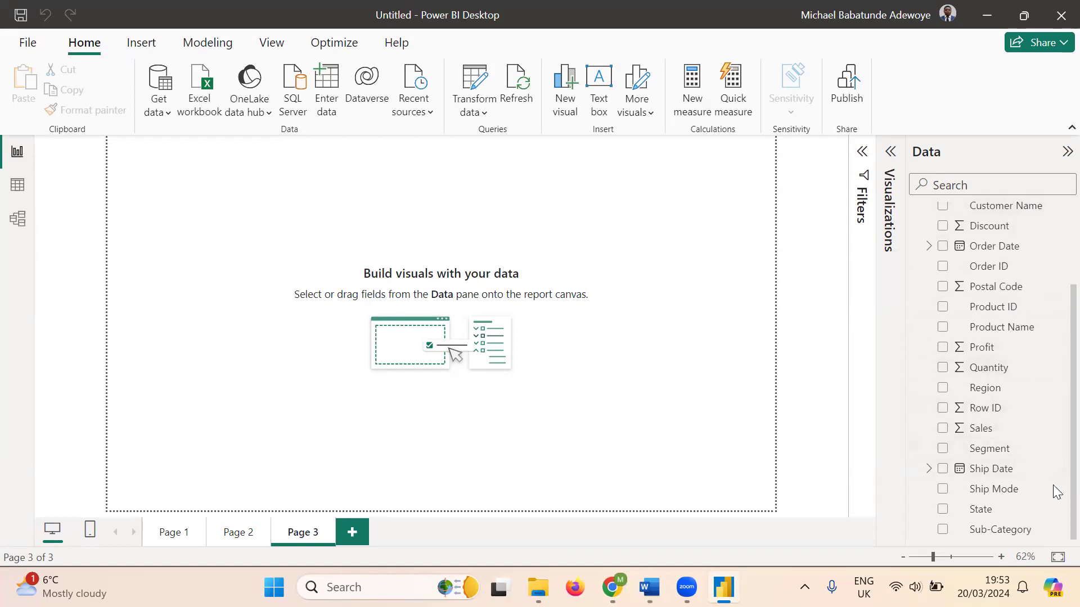
scroll(1056, 450, up, 3)
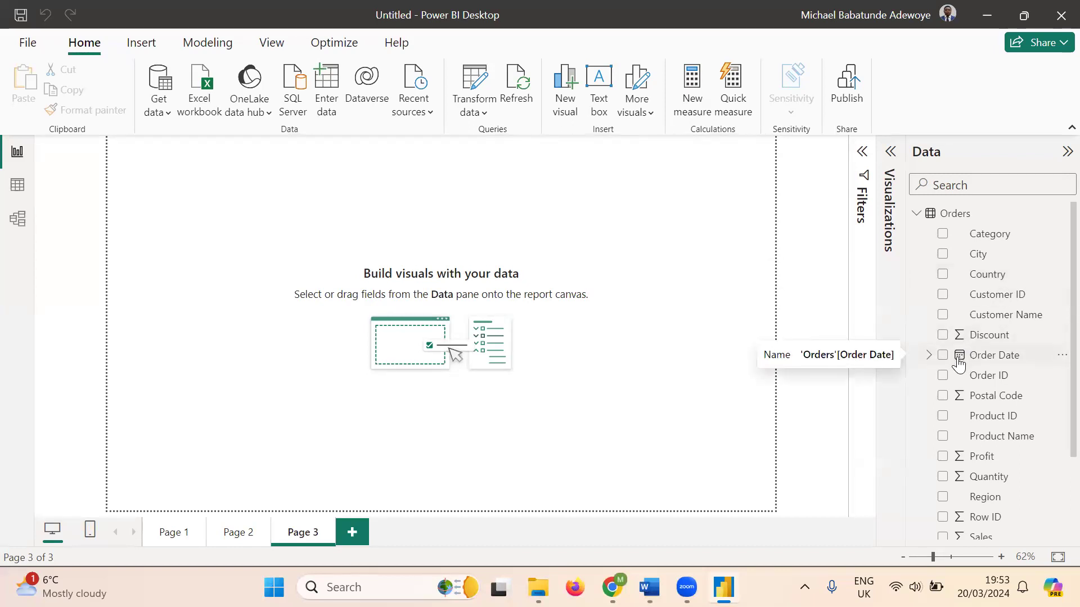
scroll(999, 304, down, 3)
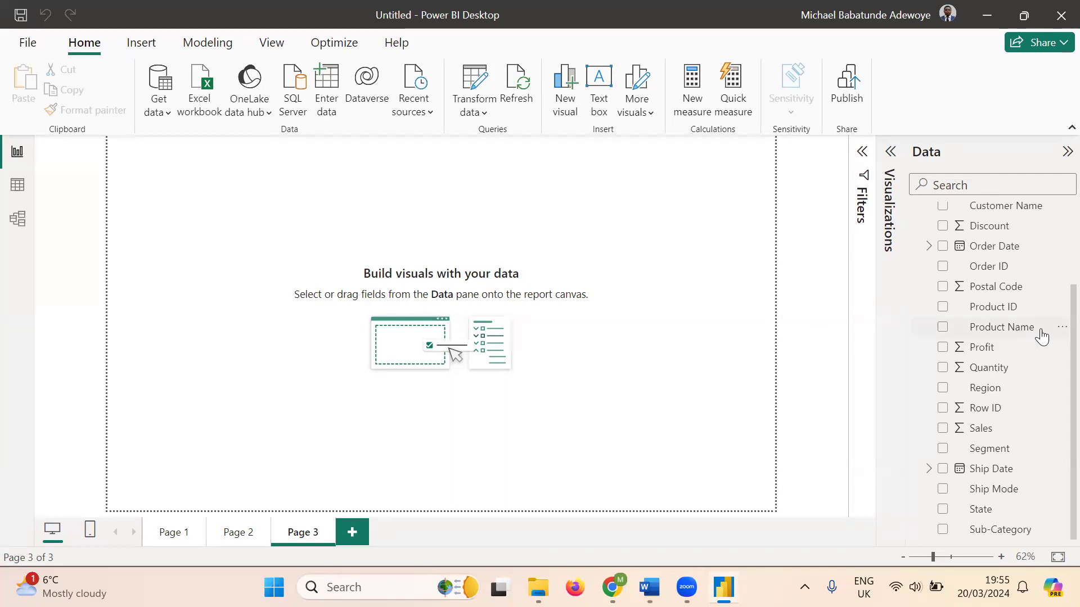
scroll(1055, 292, up, 3)
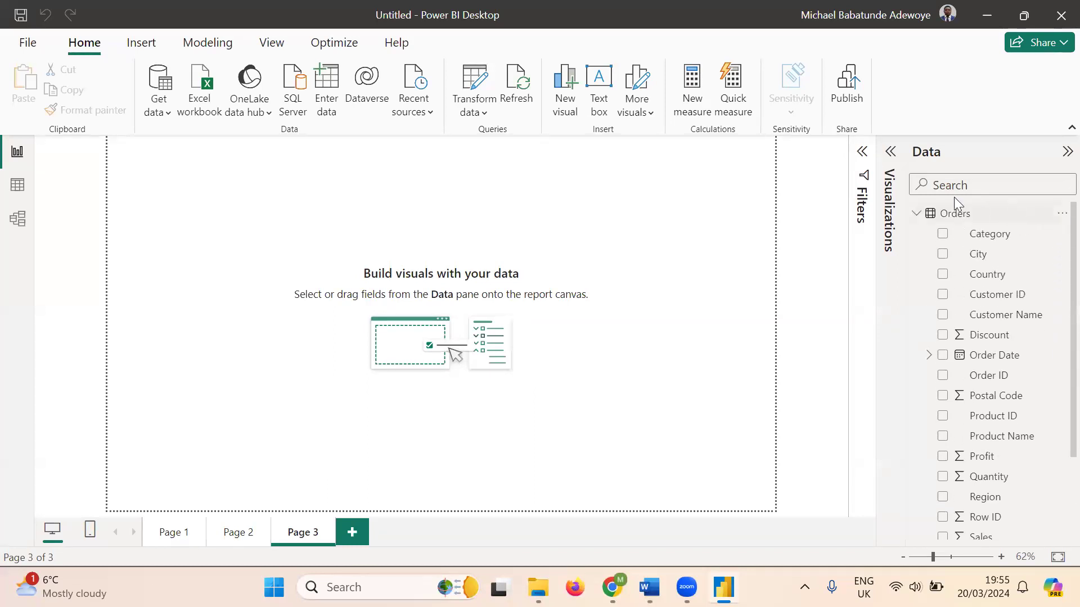
click(915, 215)
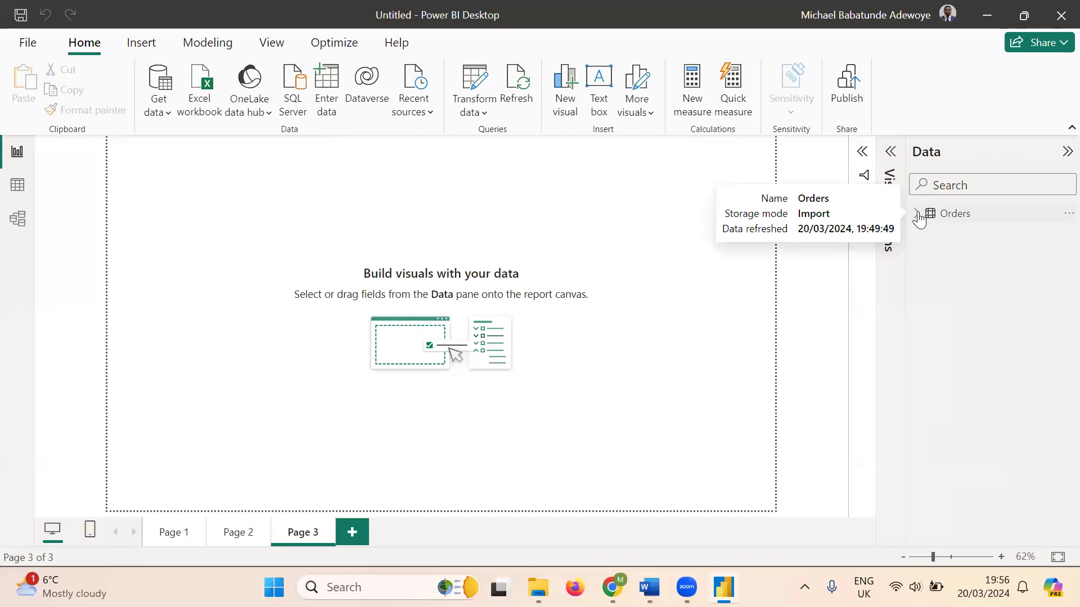
click(917, 214)
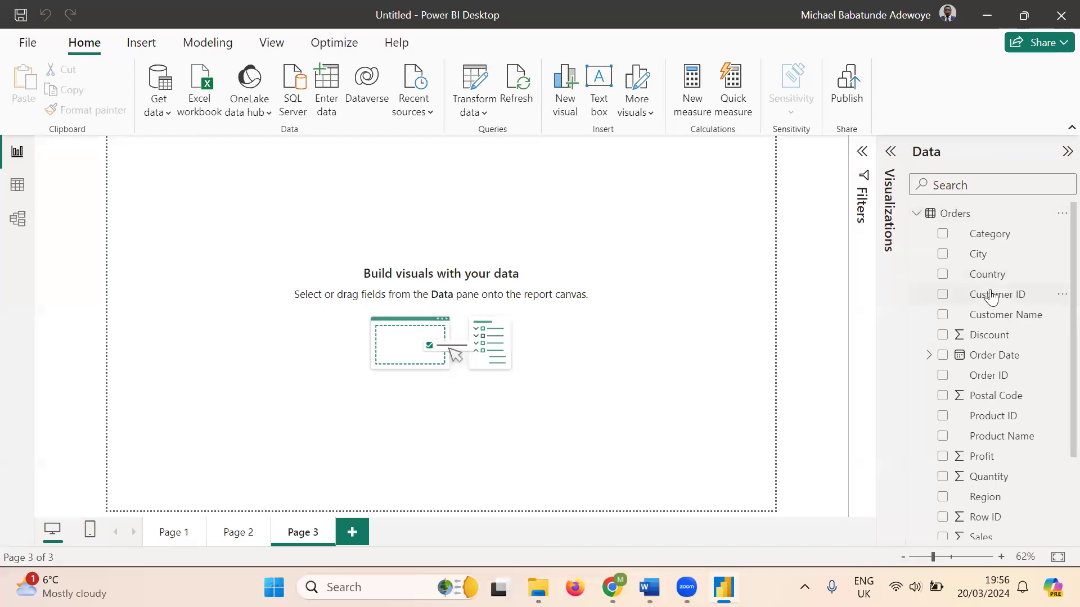
scroll(1010, 278, down, 2)
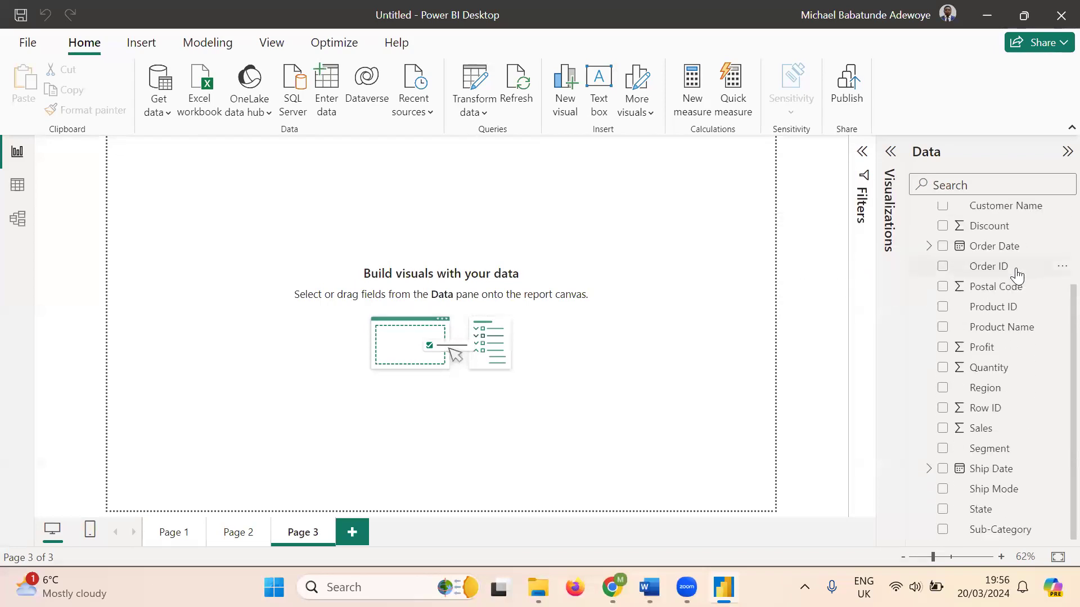
scroll(1017, 275, up, 2)
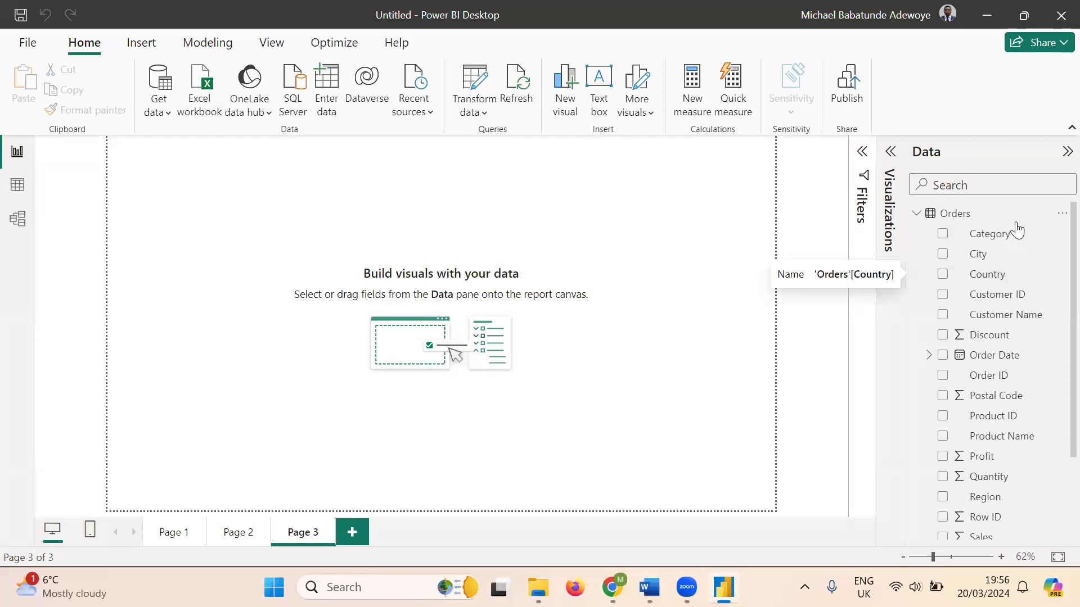
scroll(1013, 248, down, 2)
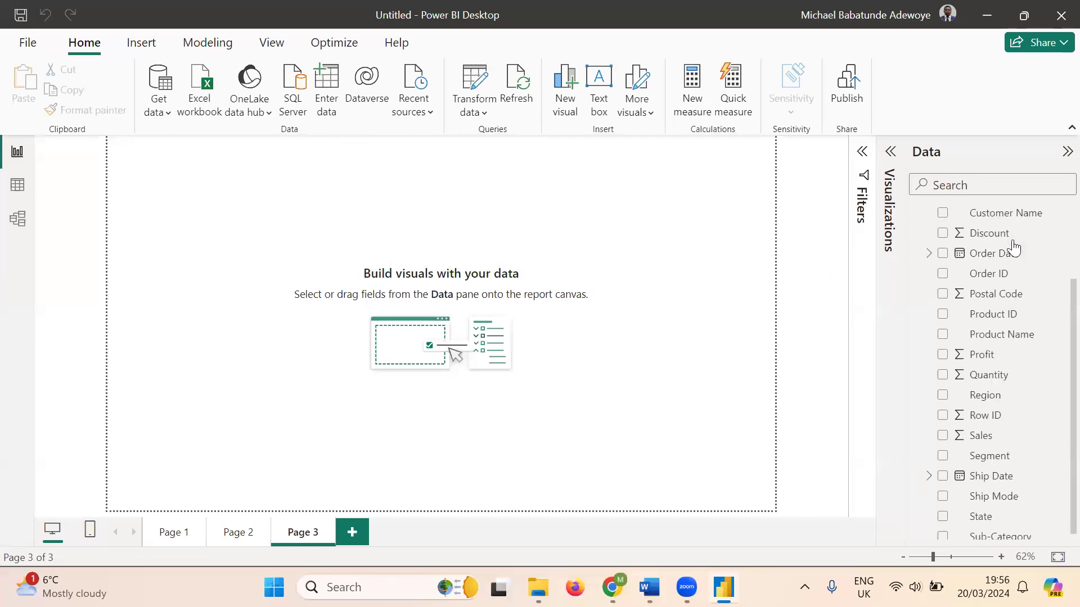
scroll(1008, 253, up, 2)
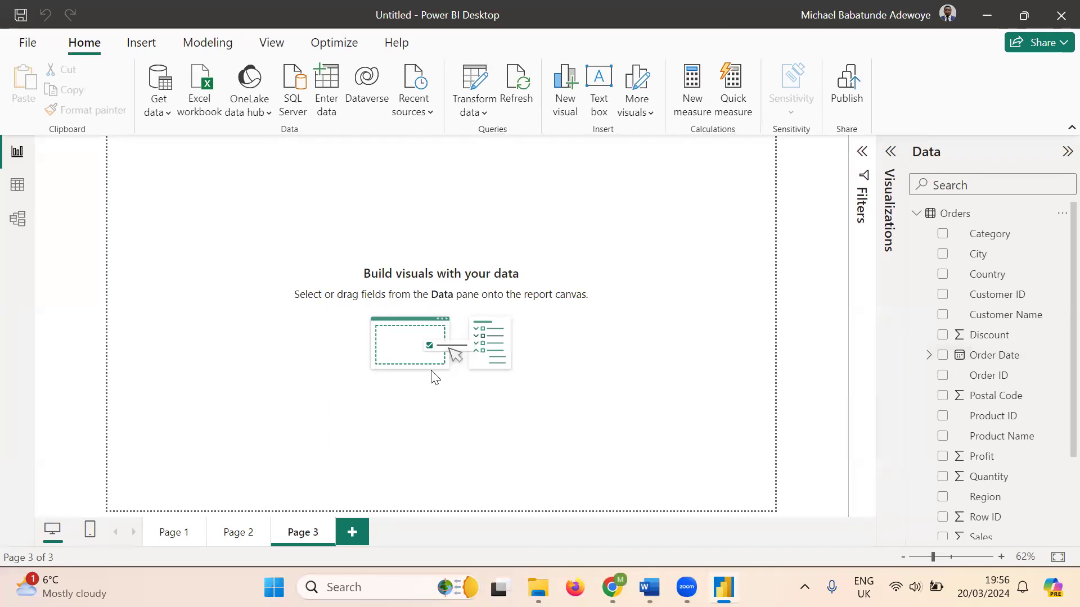
scroll(1034, 413, down, 3)
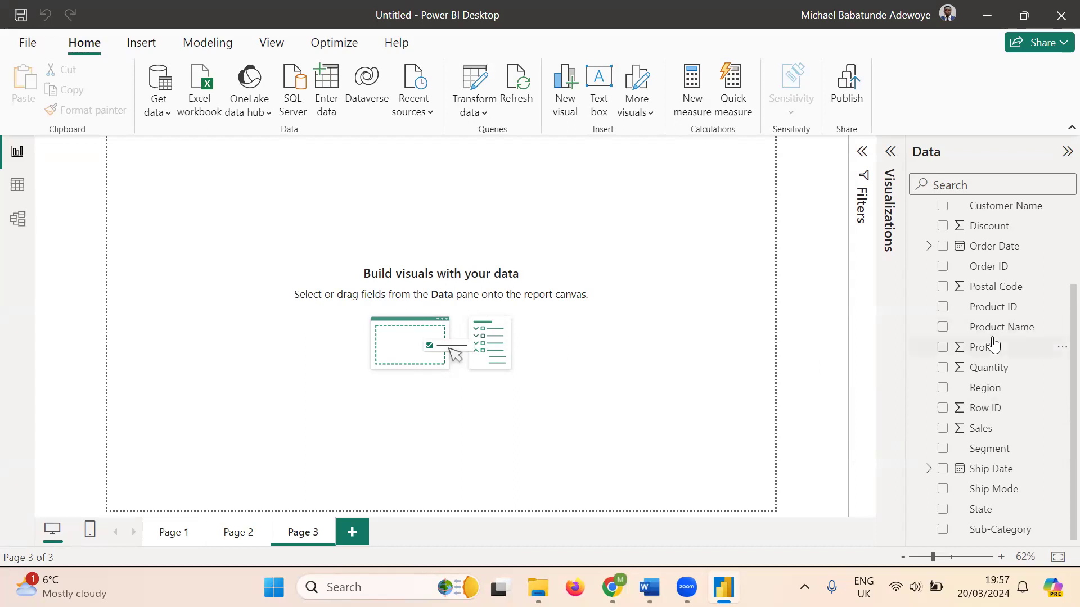
scroll(993, 343, up, 3)
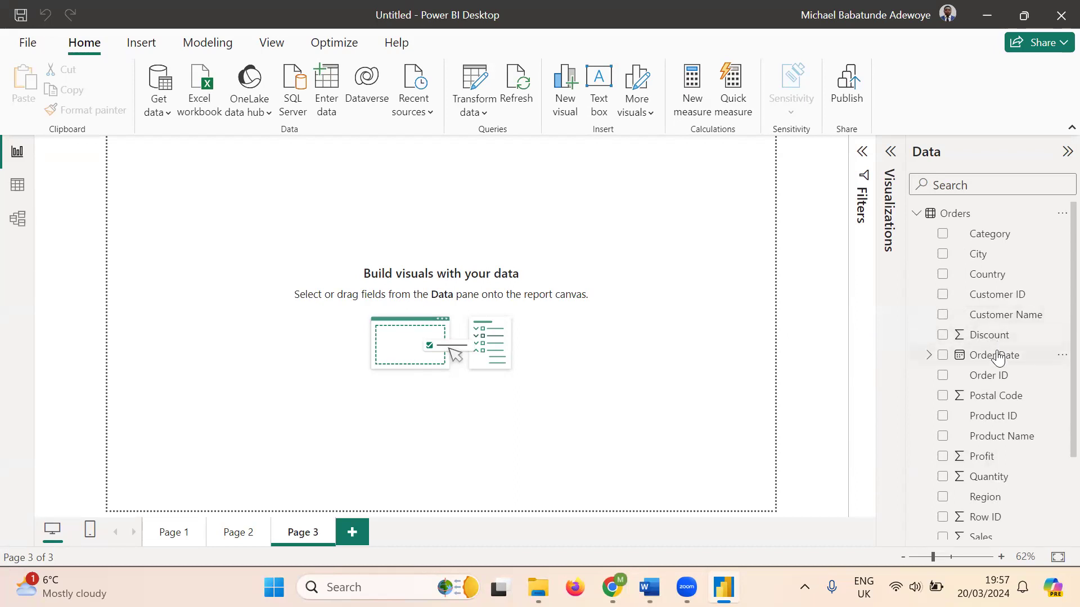
scroll(995, 339, down, 3)
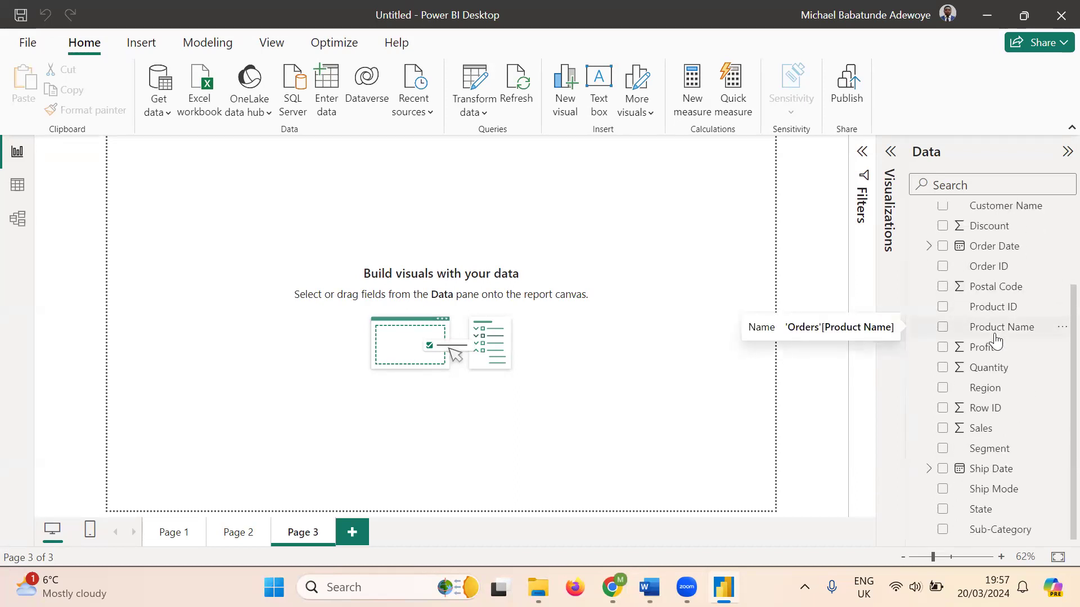
scroll(990, 346, up, 3)
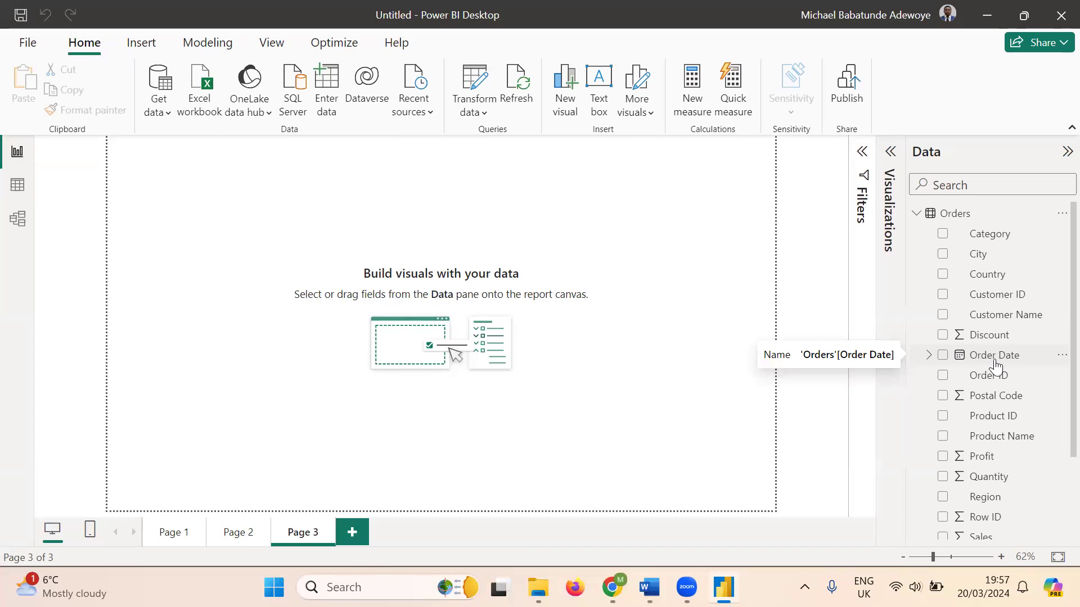
scroll(995, 365, down, 3)
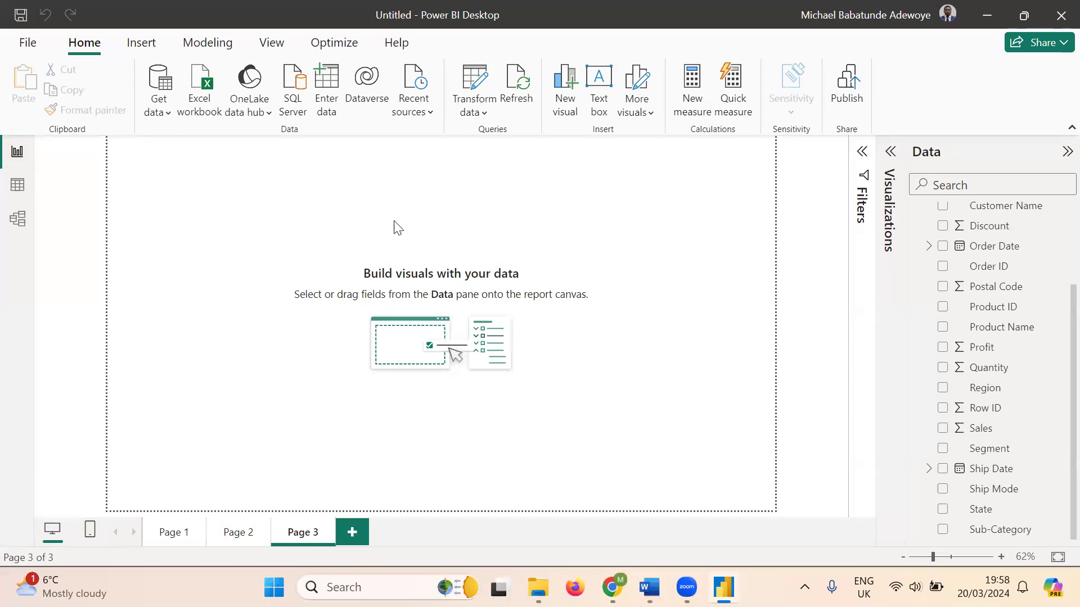
- Switch to Table view and scroll across the Orders grid's columns, Row ID through Profit
click(18, 189)
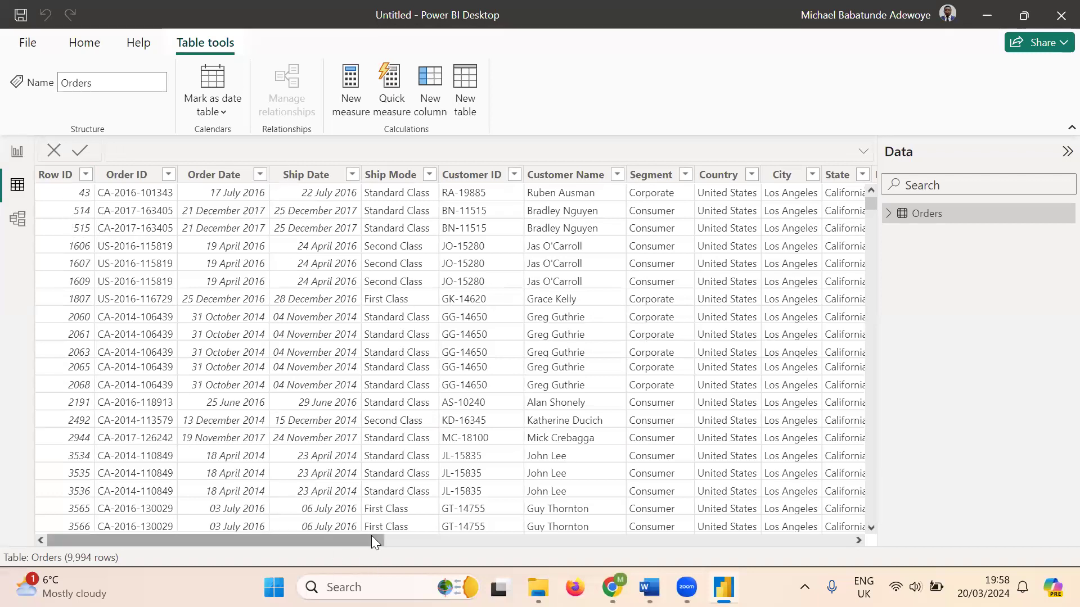
drag(363, 537, 832, 541)
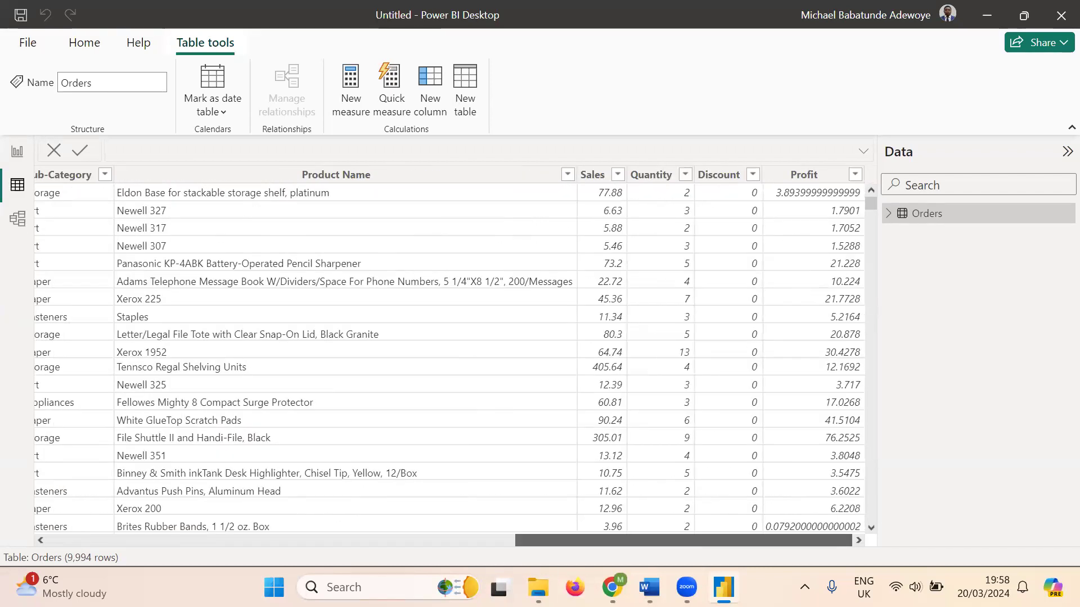
drag(548, 537, 84, 538)
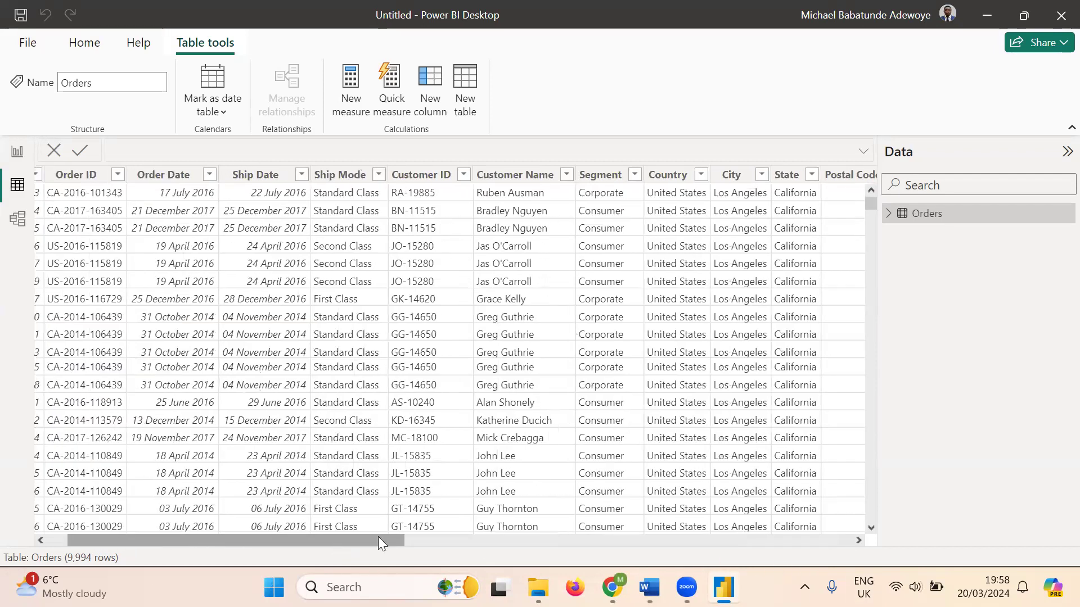
drag(387, 540, 162, 541)
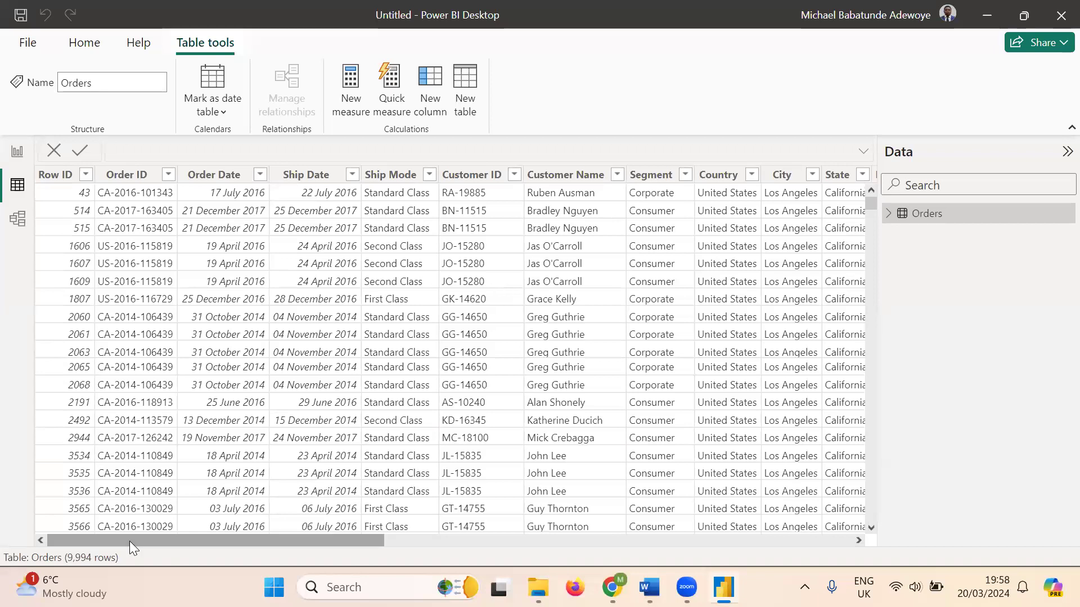
- In Model view, make the Orders card shorter and narrower, then collapse the Properties pane
click(17, 219)
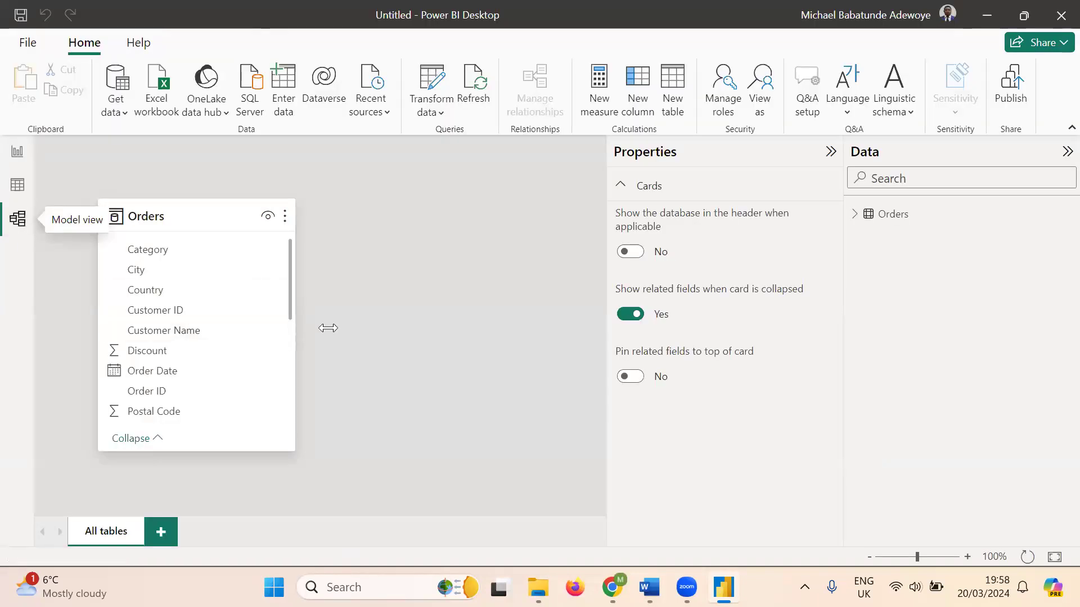
click(197, 209)
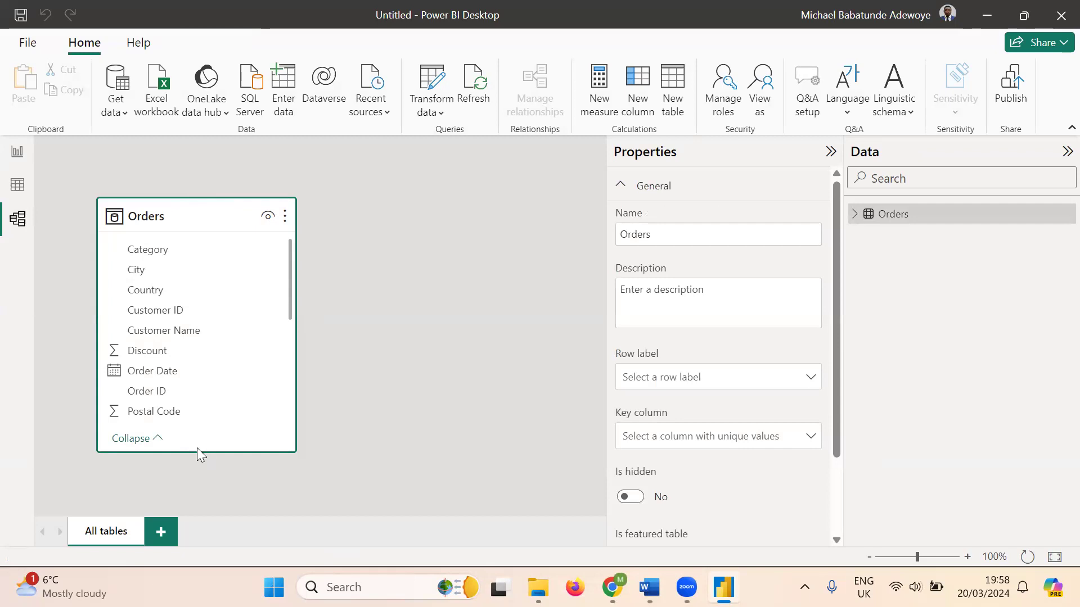
drag(197, 442, 199, 384)
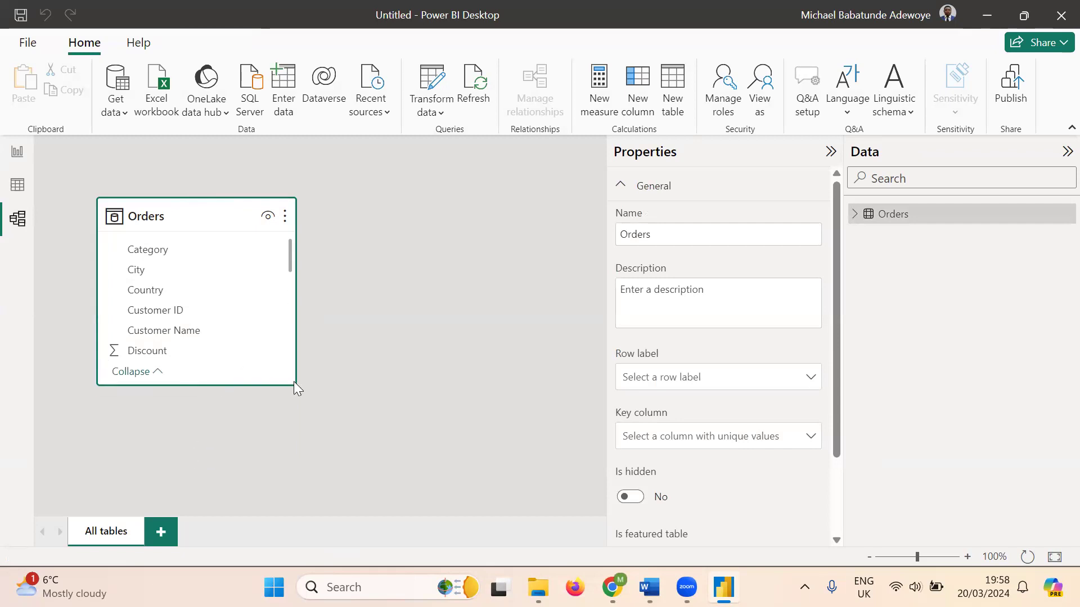
drag(295, 272, 223, 272)
click(382, 333)
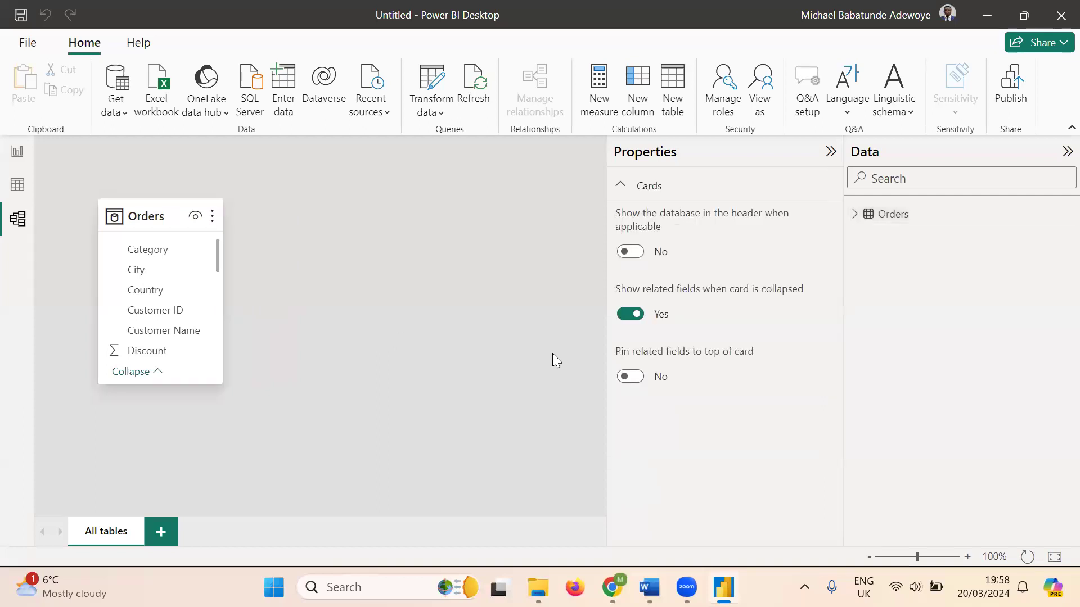
click(830, 153)
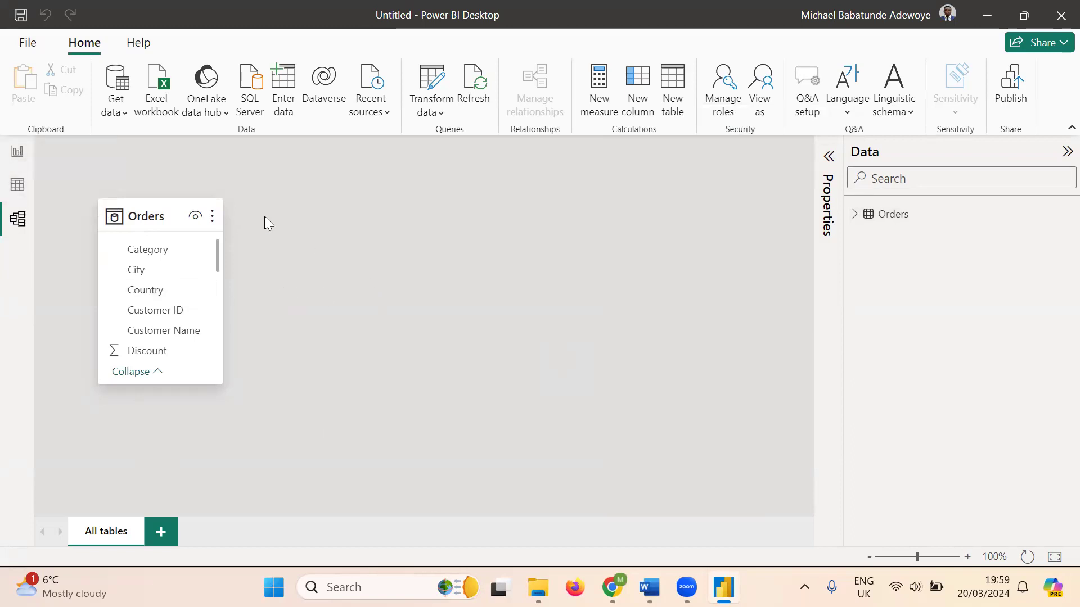
- Pass through Report view back to the Orders data grid and scroll it to Row 1
click(17, 158)
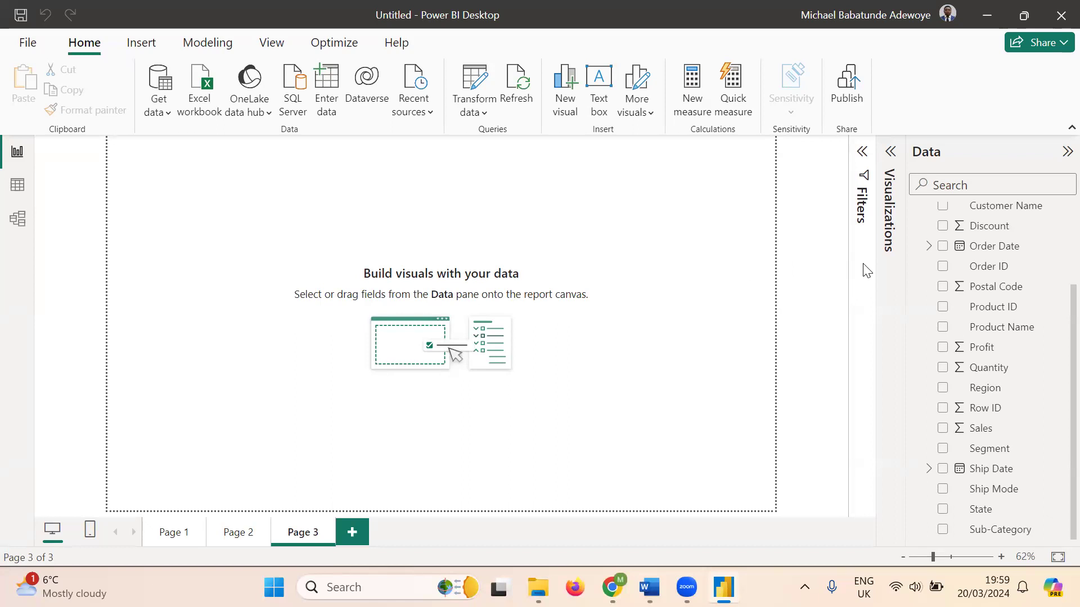
click(16, 189)
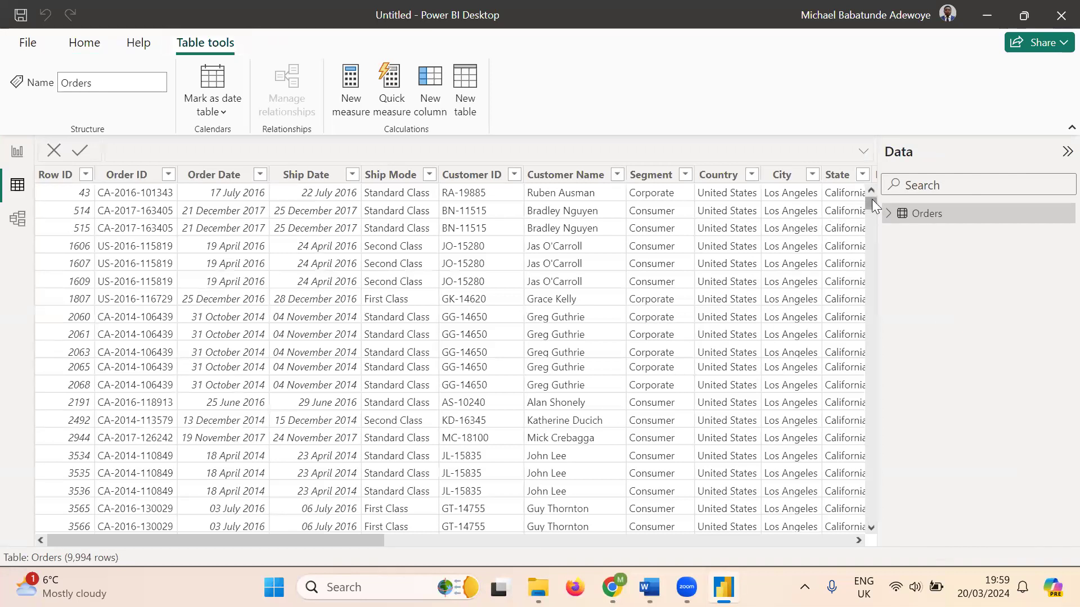
mouse_move(872, 201)
mouse_down()
mouse_move(872, 213)
mouse_move(865, 185)
mouse_up()
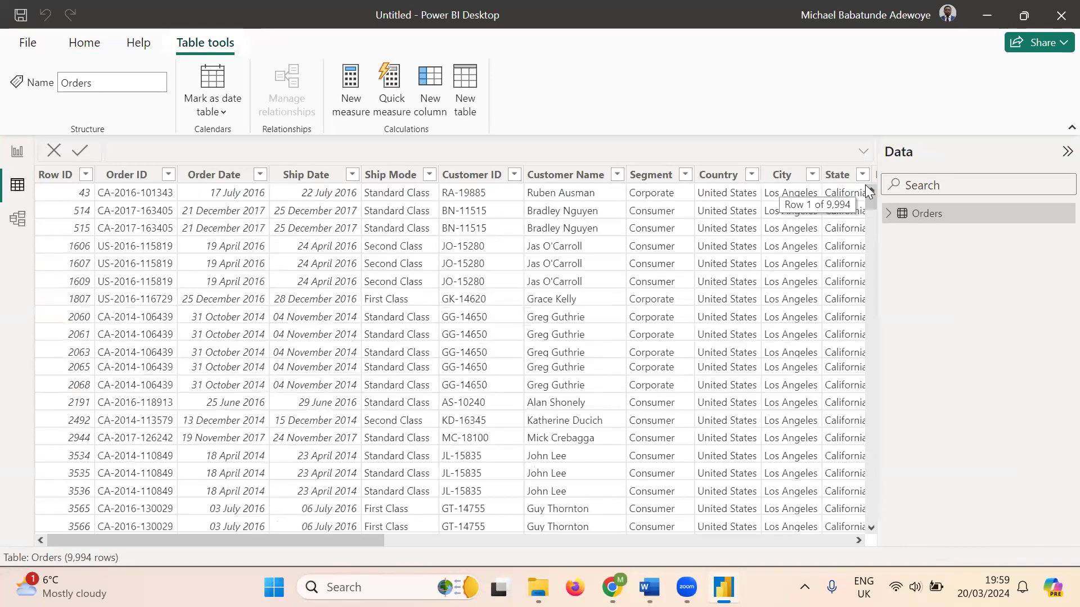
click(751, 176)
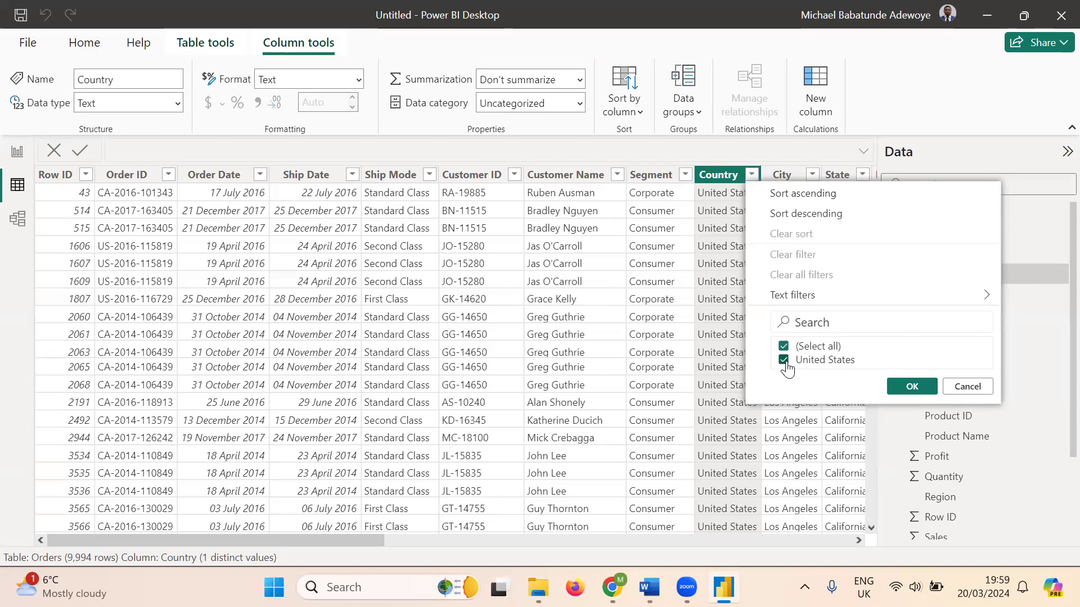
click(911, 388)
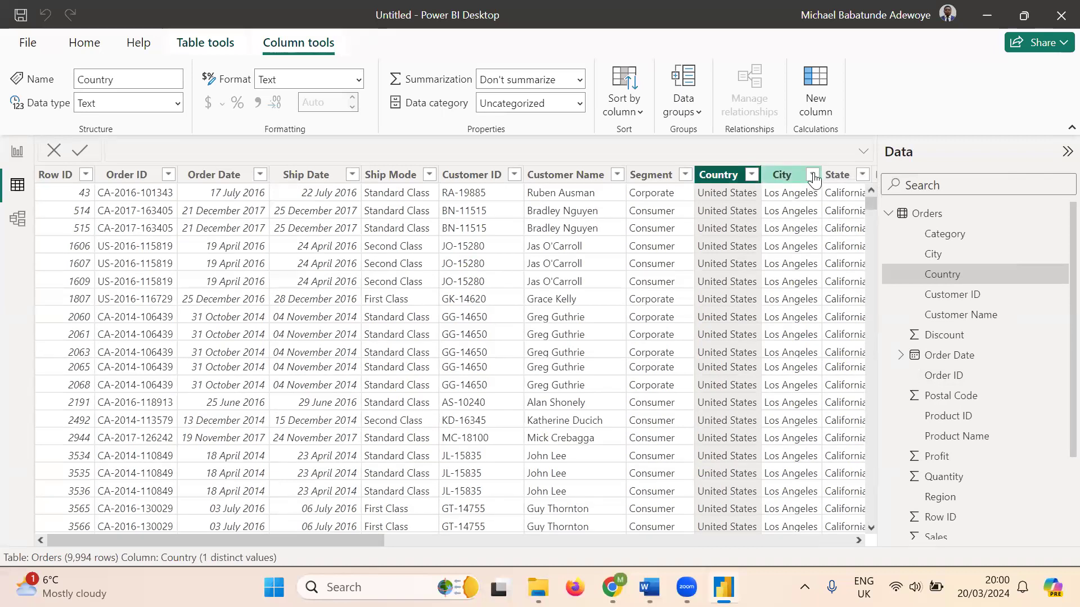
click(812, 175)
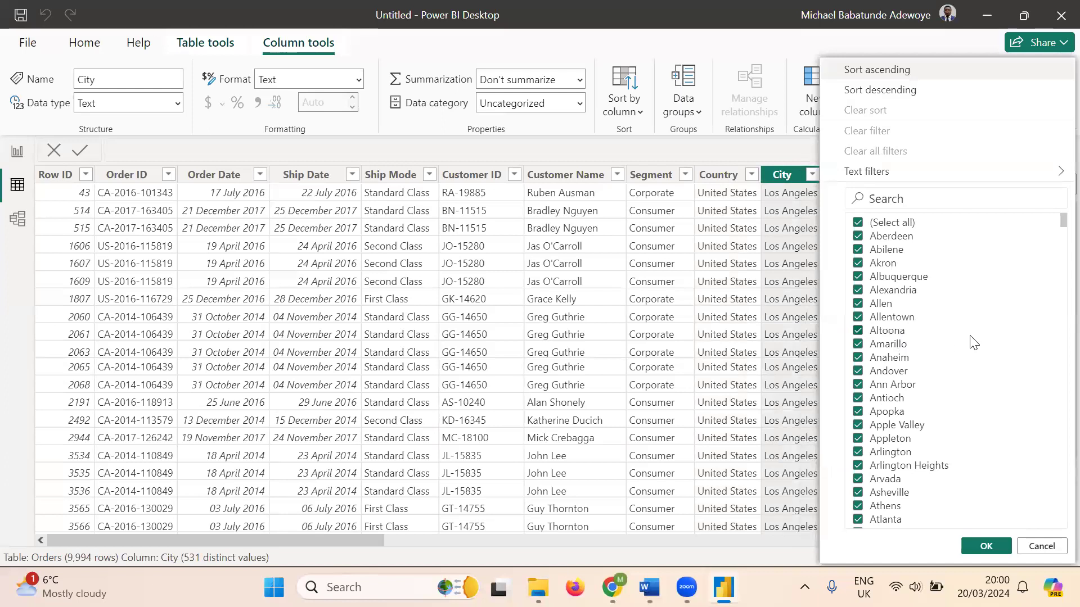
scroll(973, 346, down, 2)
scroll(971, 350, down, 20)
scroll(966, 355, down, 20)
scroll(965, 363, down, 4)
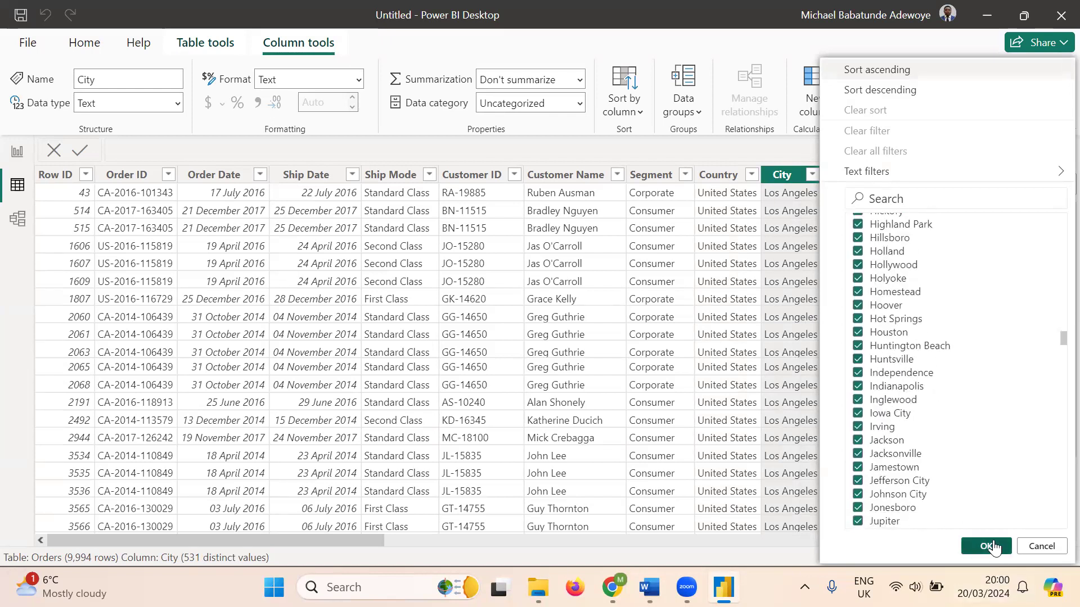
click(991, 546)
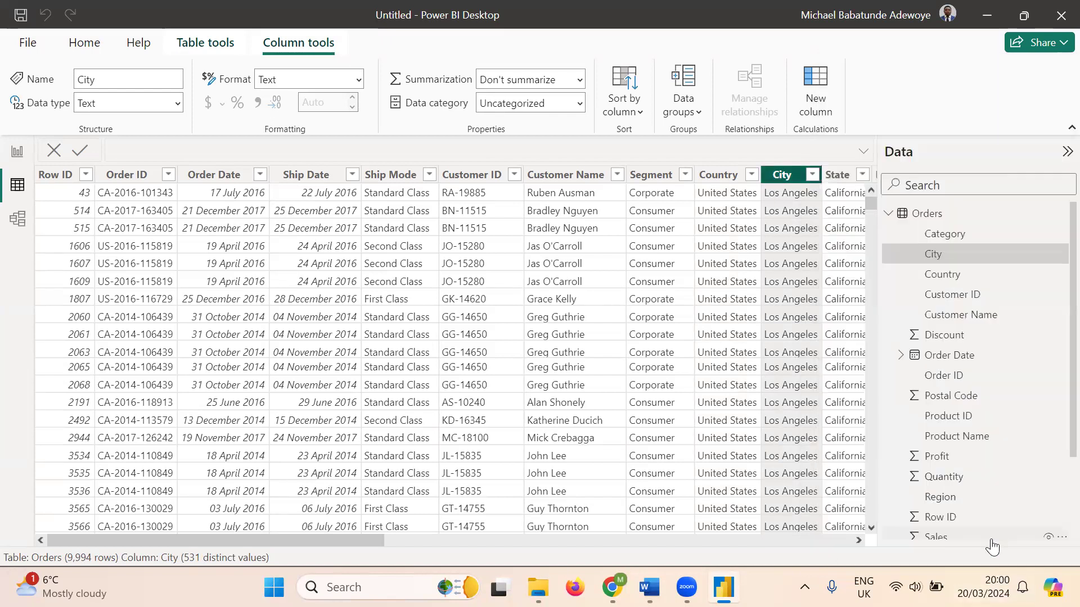
click(685, 176)
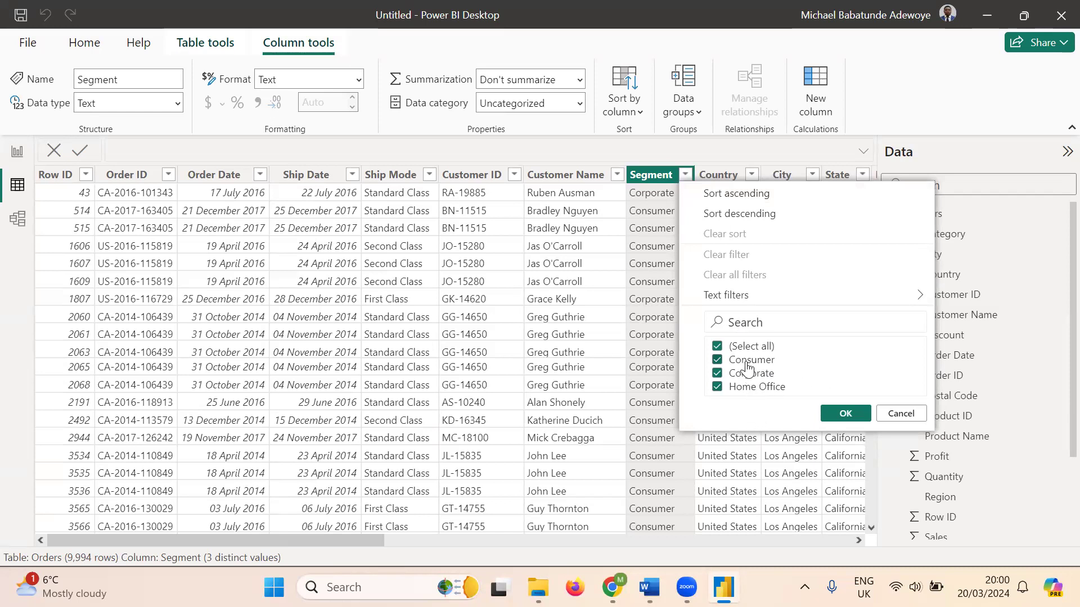
click(857, 421)
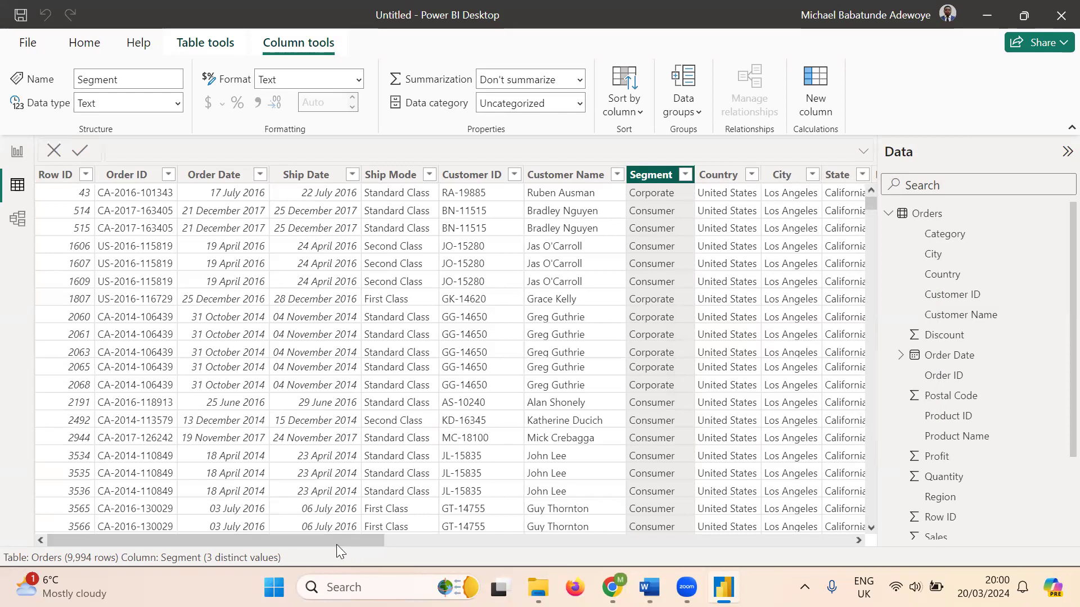
drag(283, 542, 410, 554)
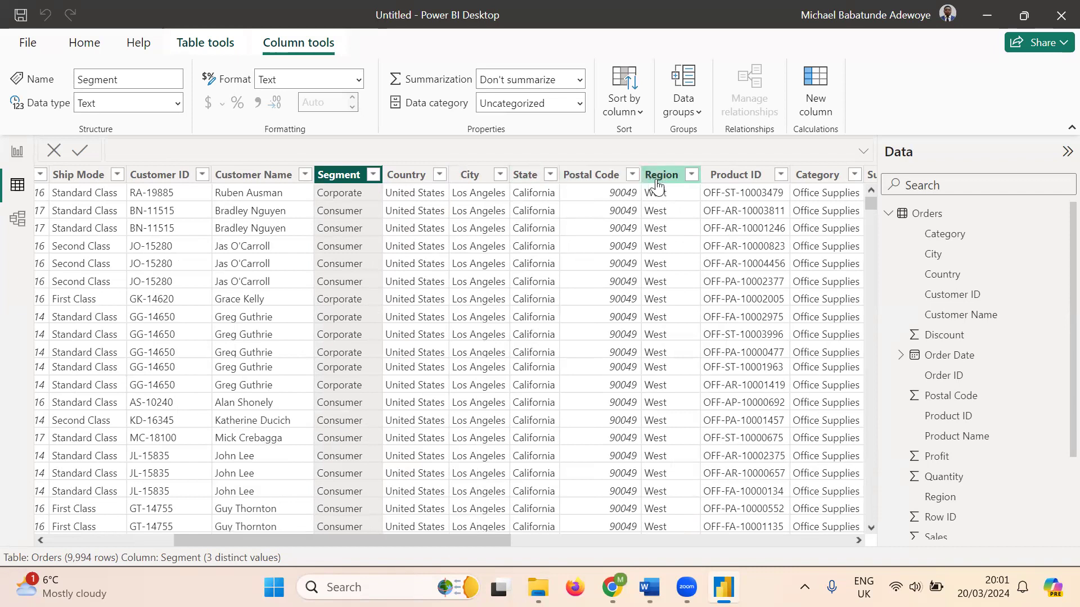
click(691, 176)
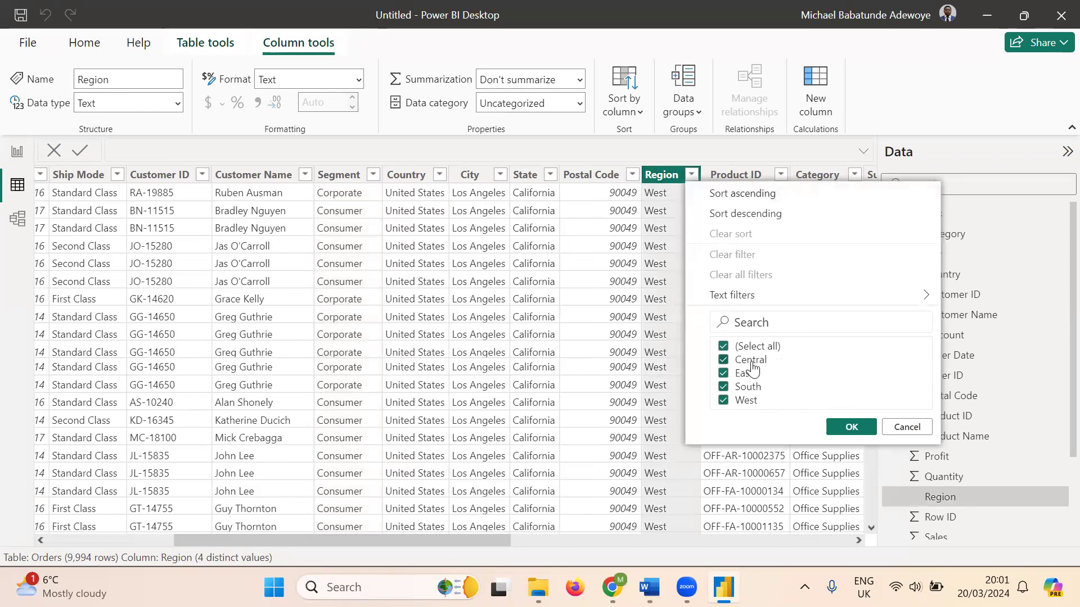
click(851, 427)
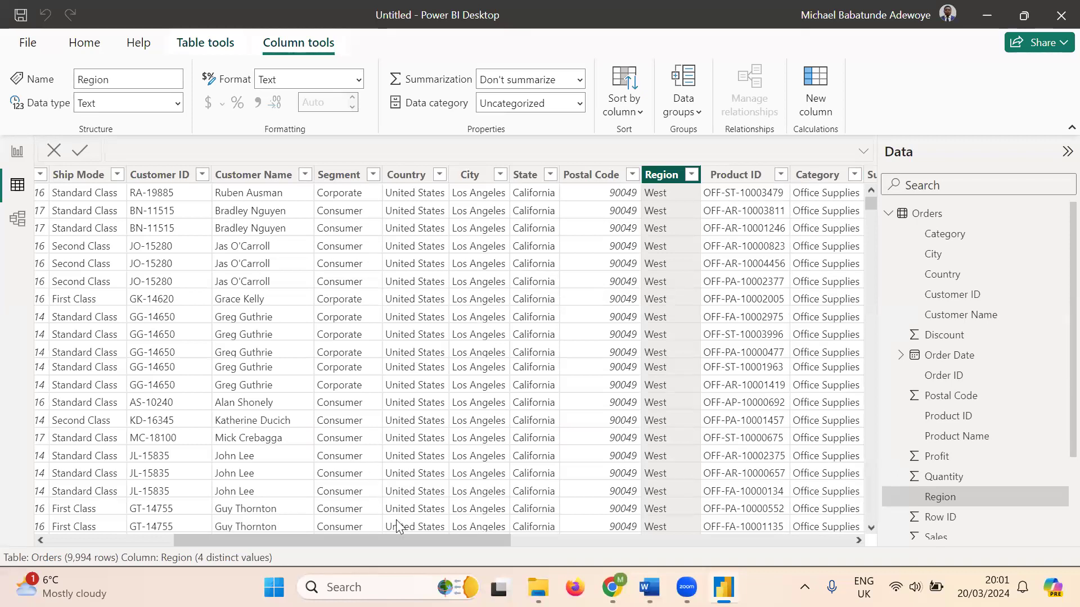
drag(445, 544, 825, 570)
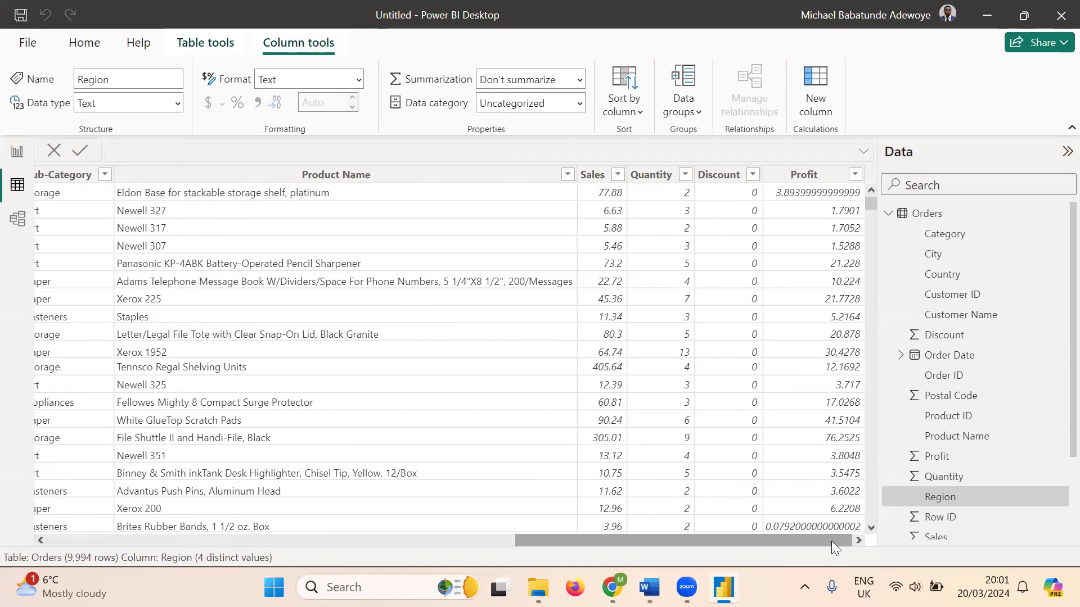
- Scroll across the Orders columns, then return to the empty Page 3 report canvas
drag(831, 540, 233, 542)
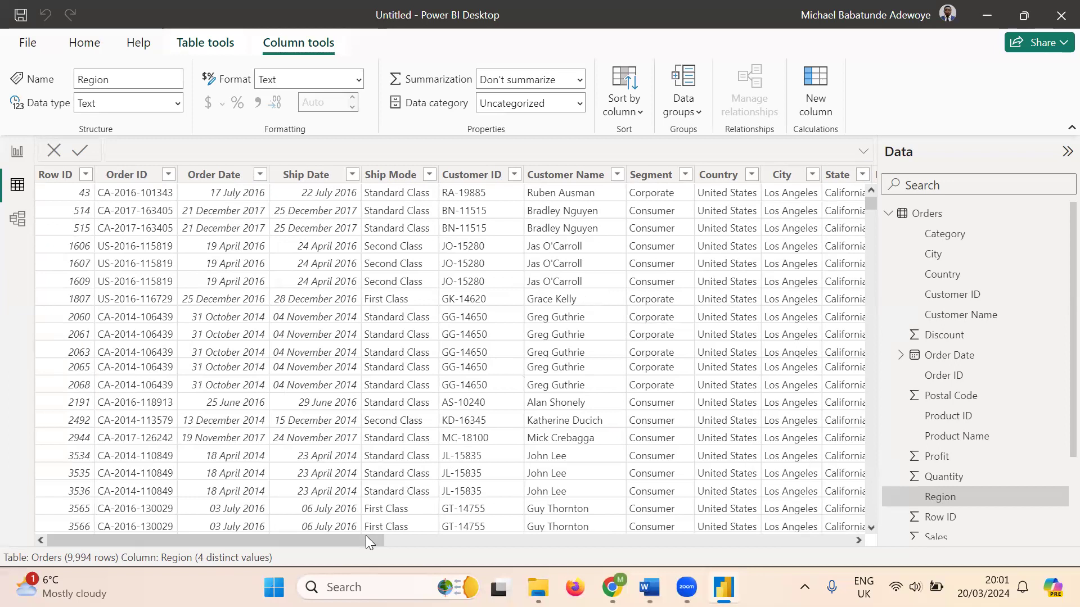
drag(371, 538, 241, 541)
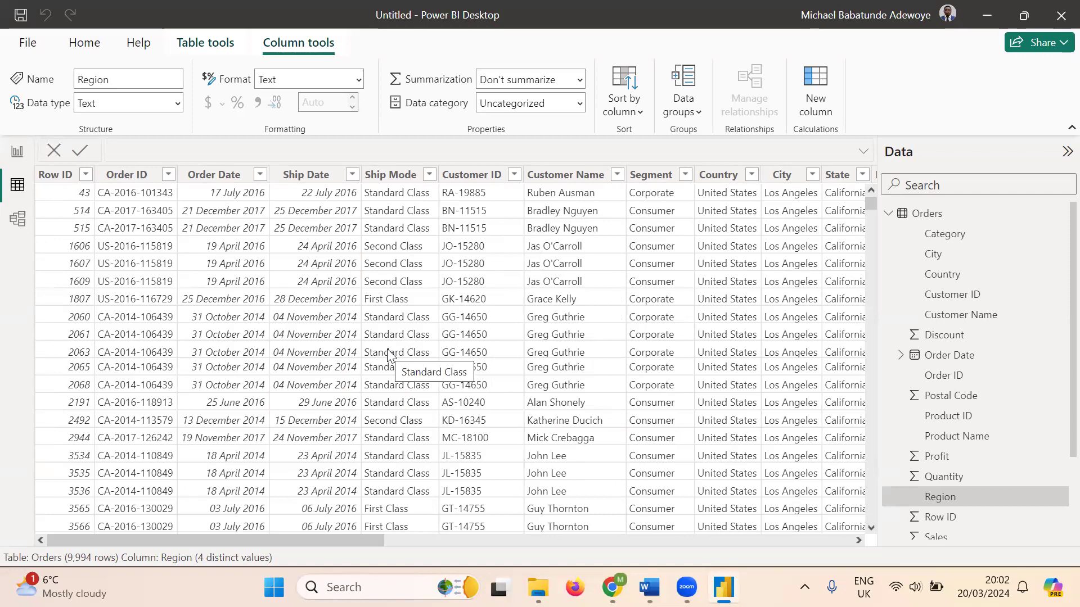
click(18, 156)
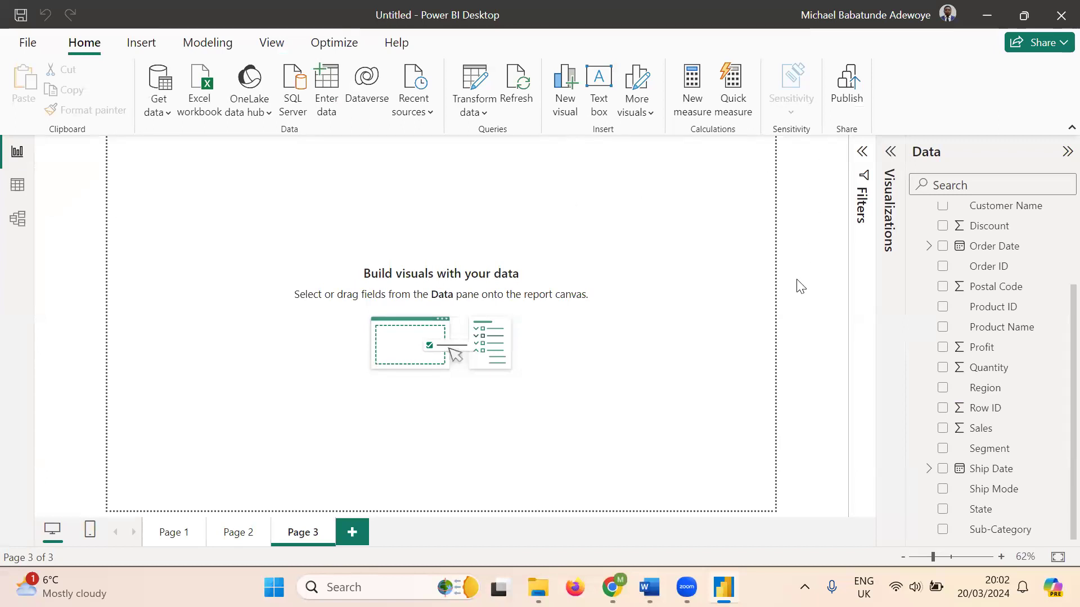
- Expand the Visualizations pane next to the Data pane
click(891, 153)
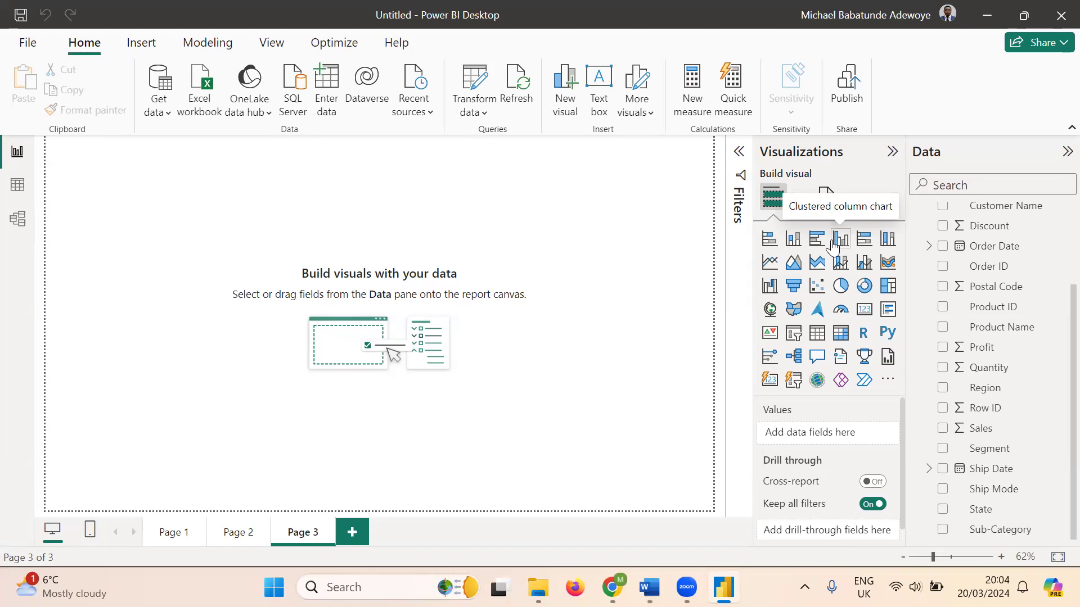
- Add an empty stacked column chart to Page 3, move it toward the centre and enlarge it
click(794, 241)
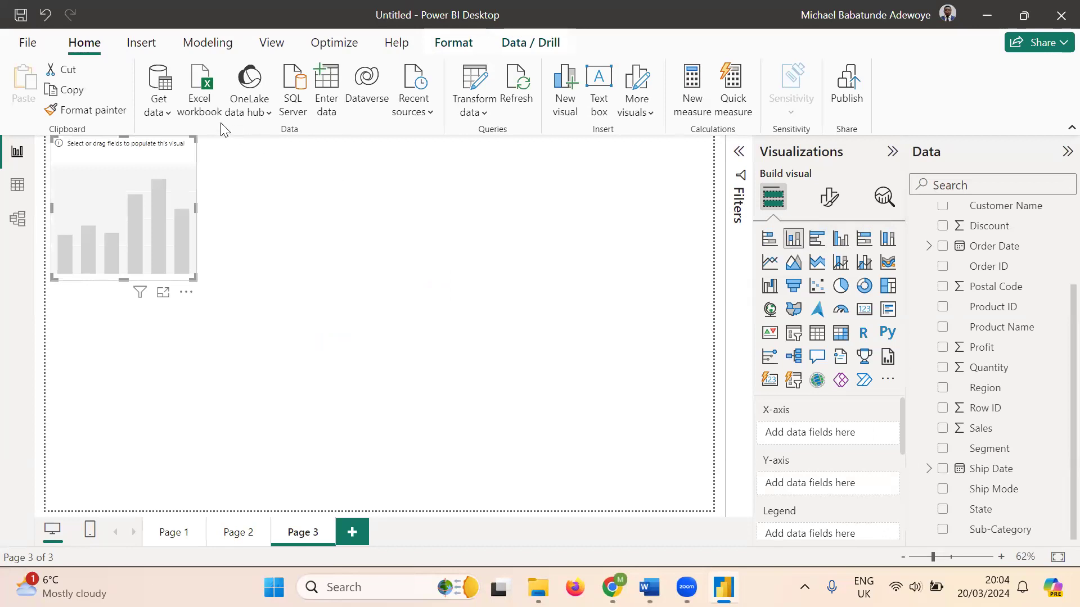
drag(147, 155, 265, 210)
drag(310, 333, 516, 449)
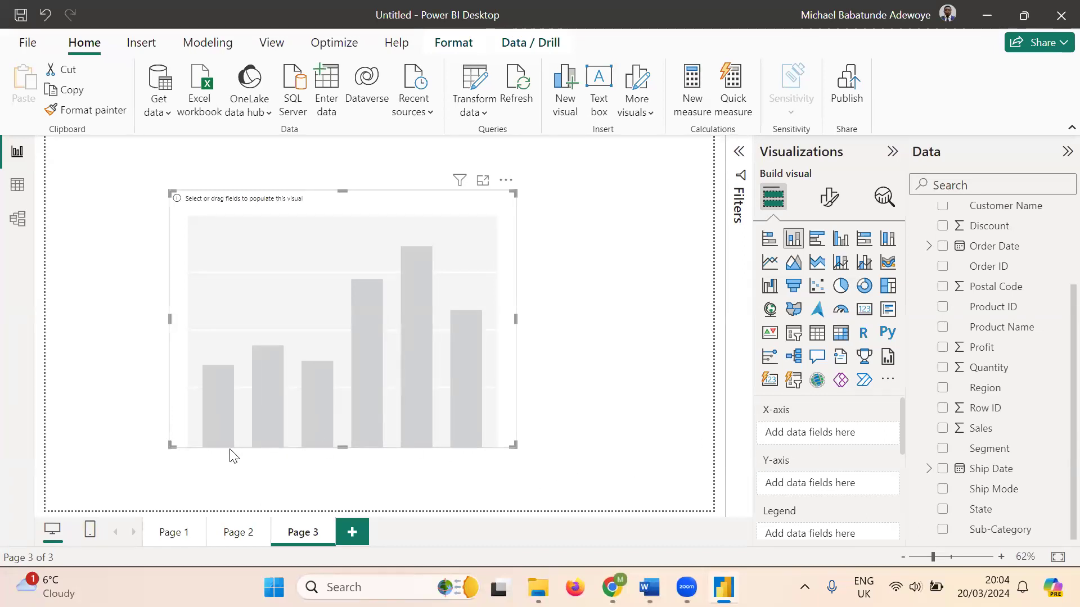
click(513, 477)
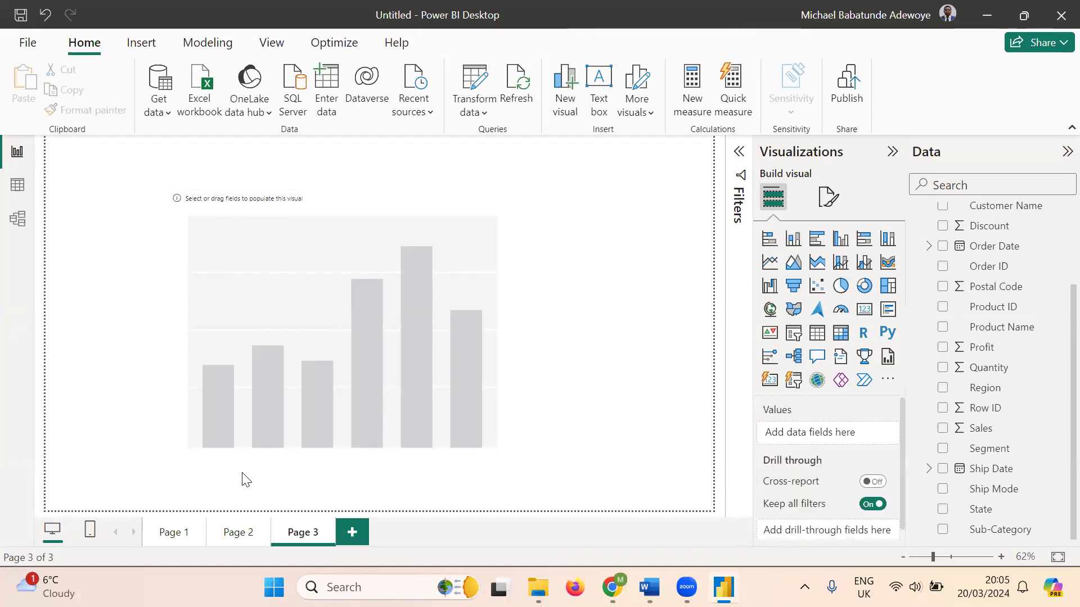
drag(238, 466, 495, 465)
click(441, 258)
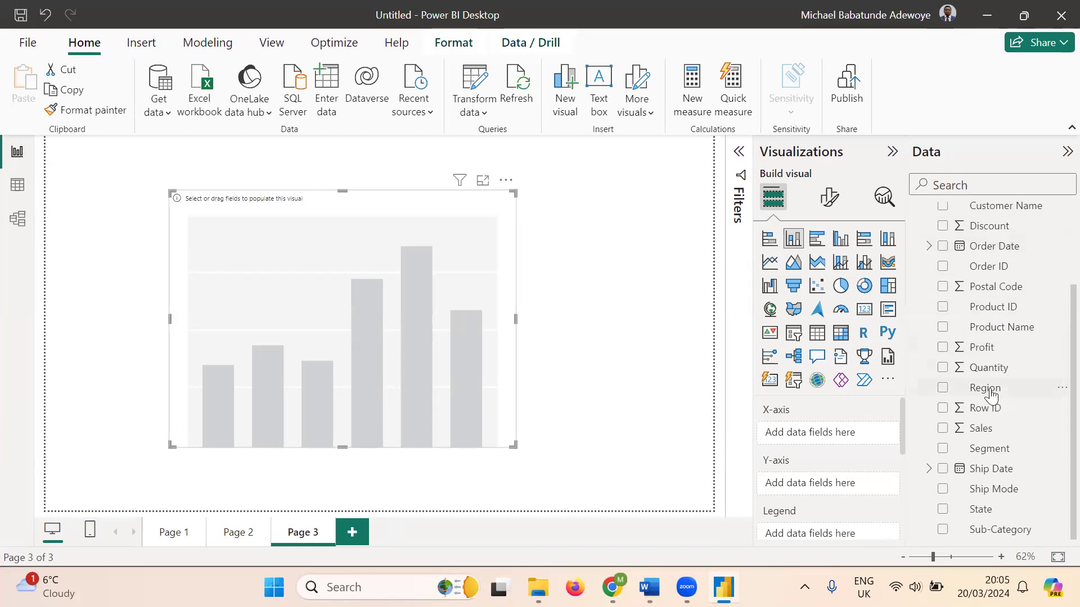
- Assign Region to the new column chart's X-axis, re-adding it after briefly removing it
drag(985, 388, 829, 434)
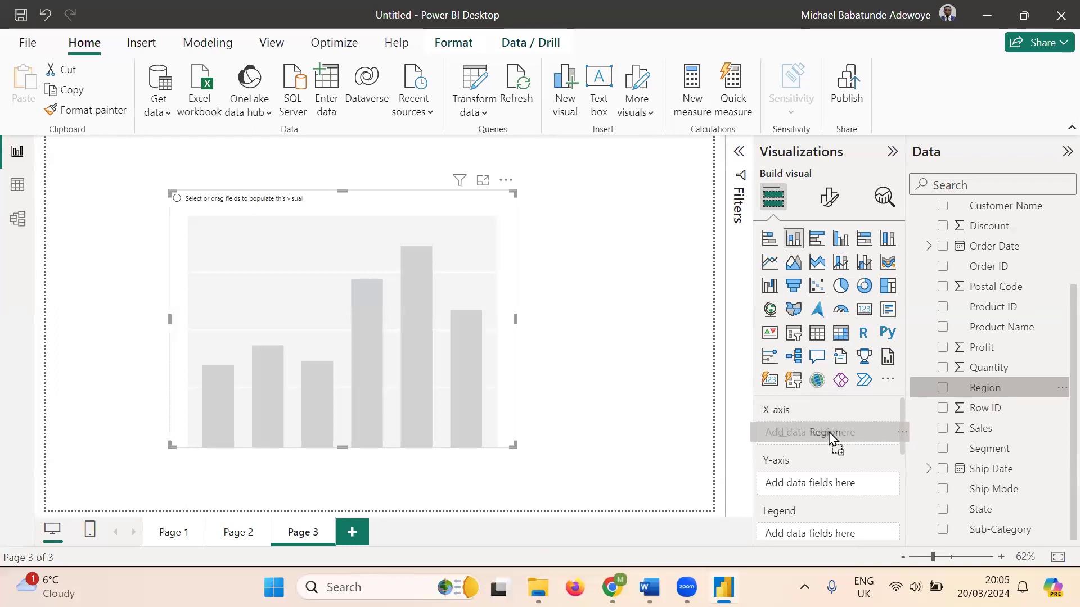
mouse_move(829, 434)
mouse_down()
mouse_move(829, 447)
mouse_move(827, 436)
mouse_up()
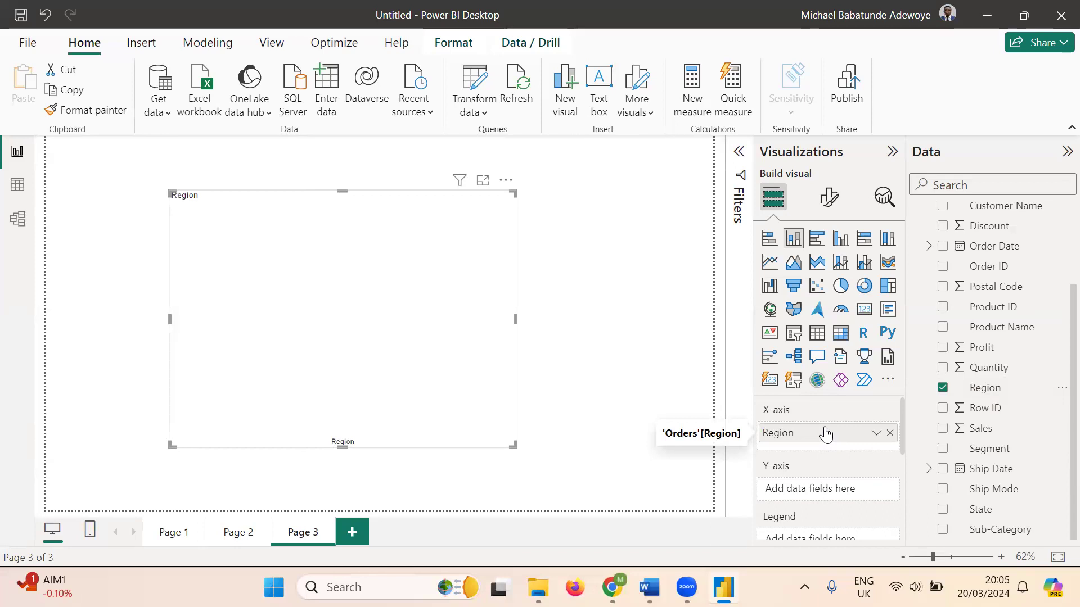
click(889, 433)
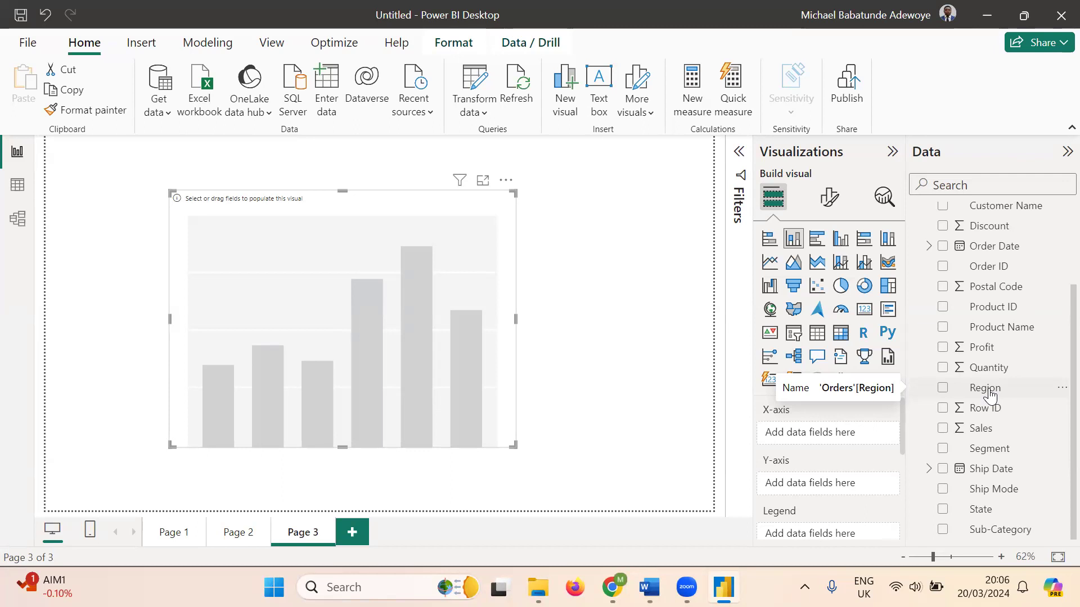
drag(990, 395, 827, 439)
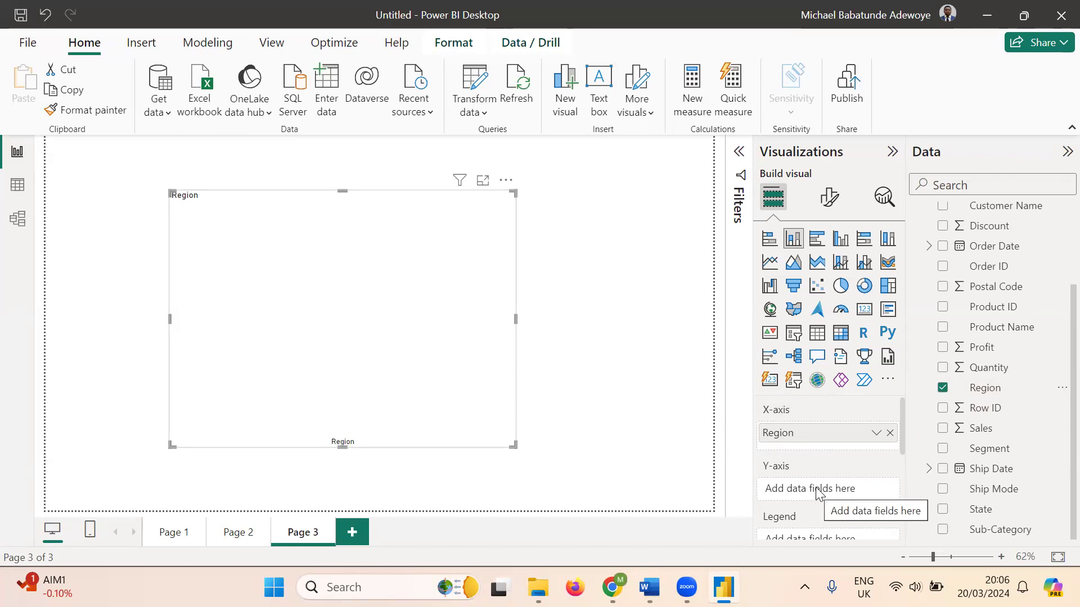
- Plot Sum of Sales on the Y-axis, then narrow the chart and move it to the upper left
drag(985, 435, 826, 495)
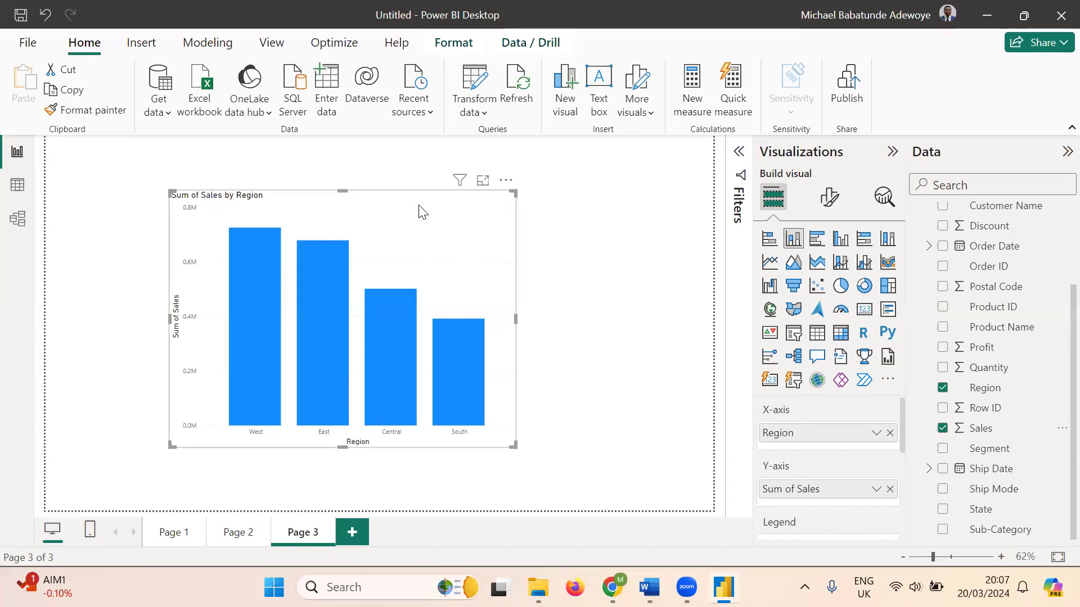
drag(431, 199, 392, 201)
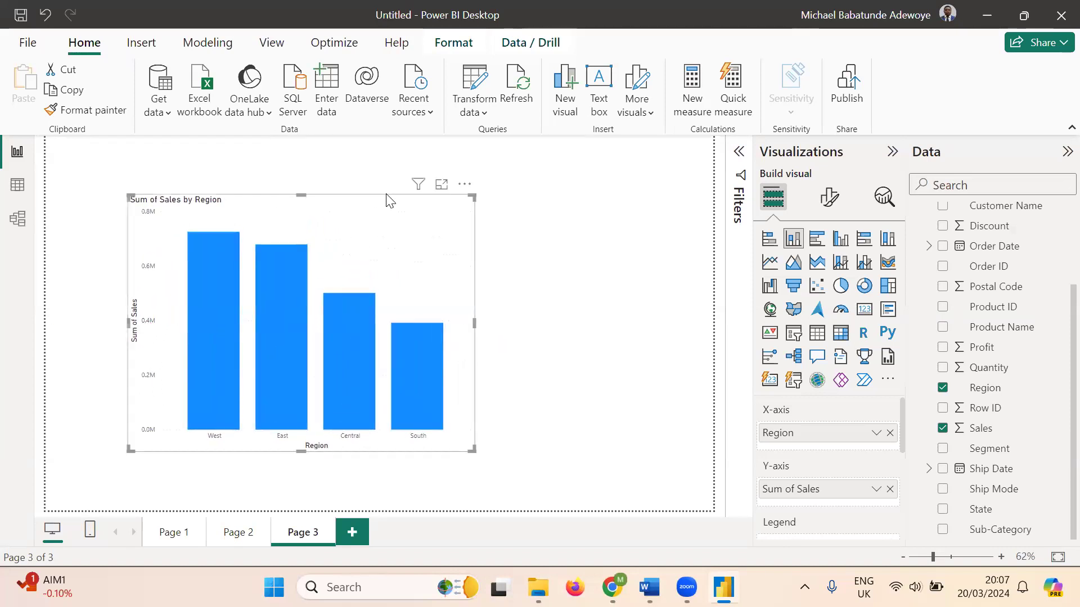
click(579, 292)
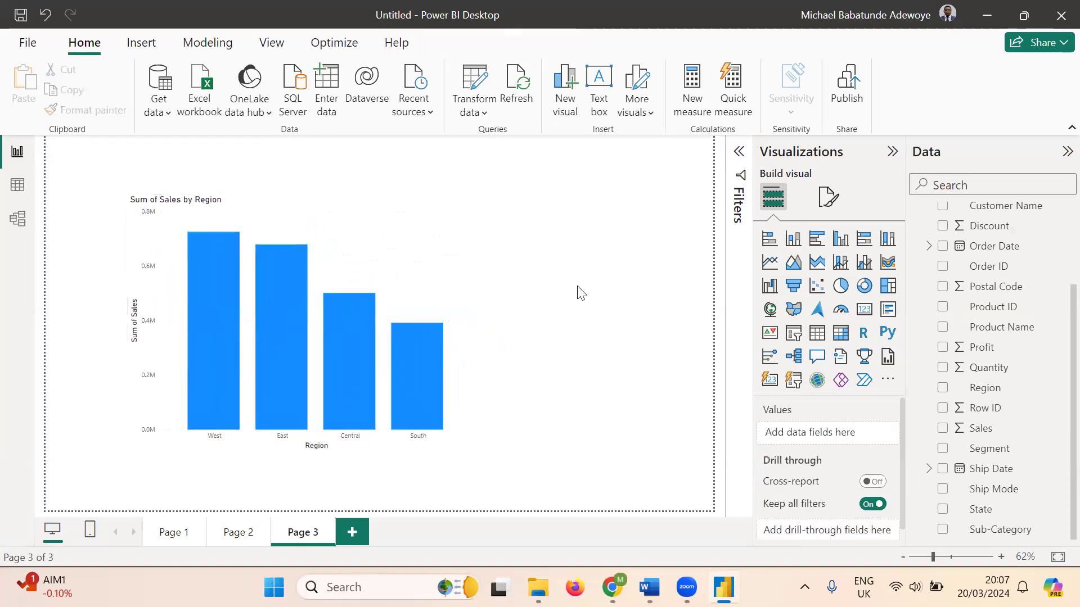
click(402, 255)
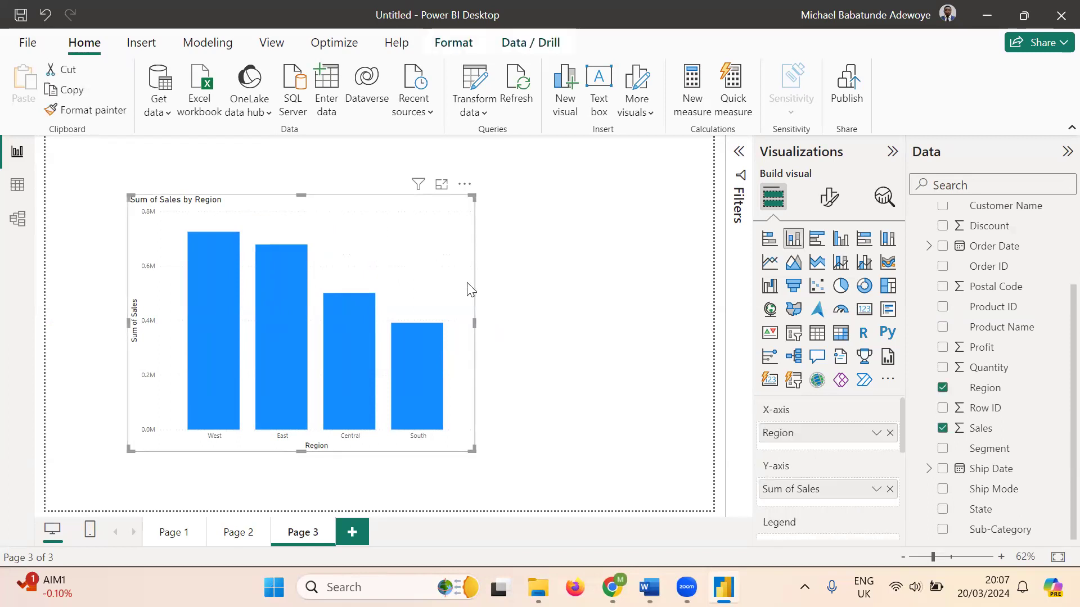
drag(475, 323, 406, 327)
drag(306, 225, 243, 208)
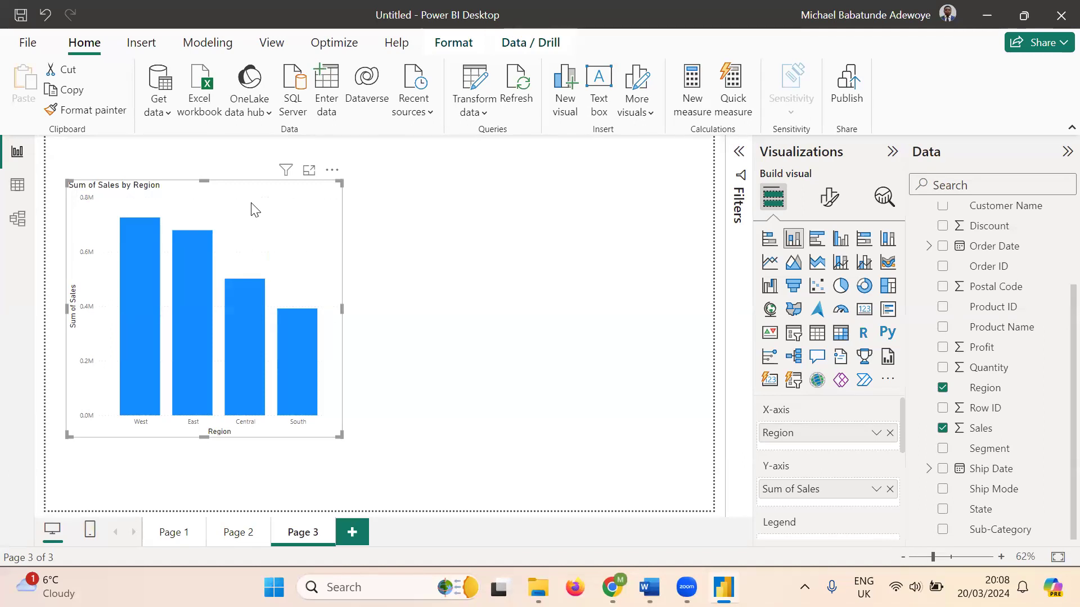
- Switch the column chart to a treemap, briefly back to columns, then to a treemap again
click(887, 287)
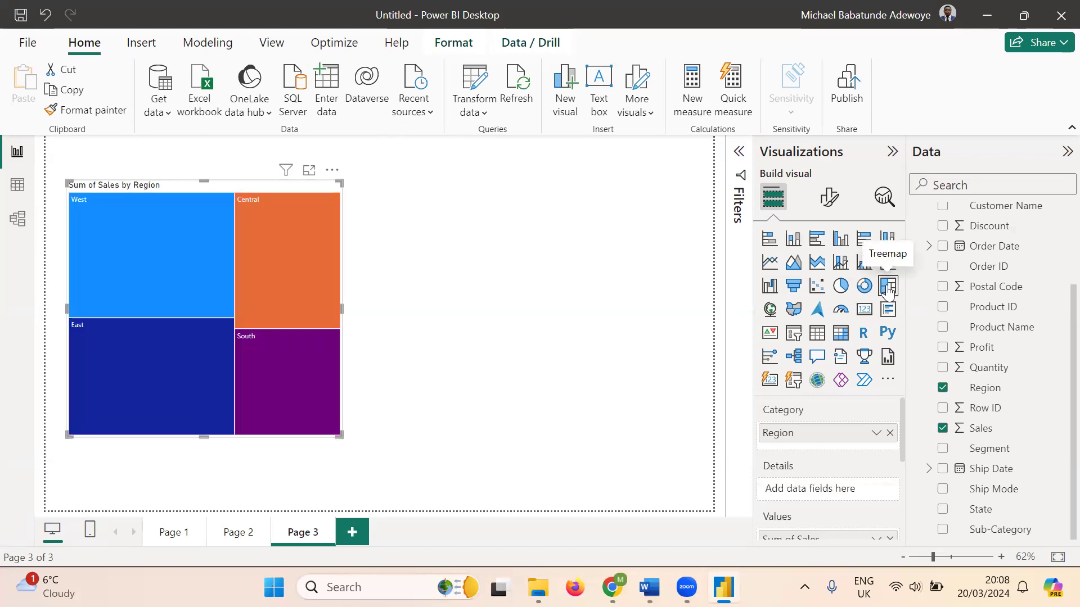
click(788, 243)
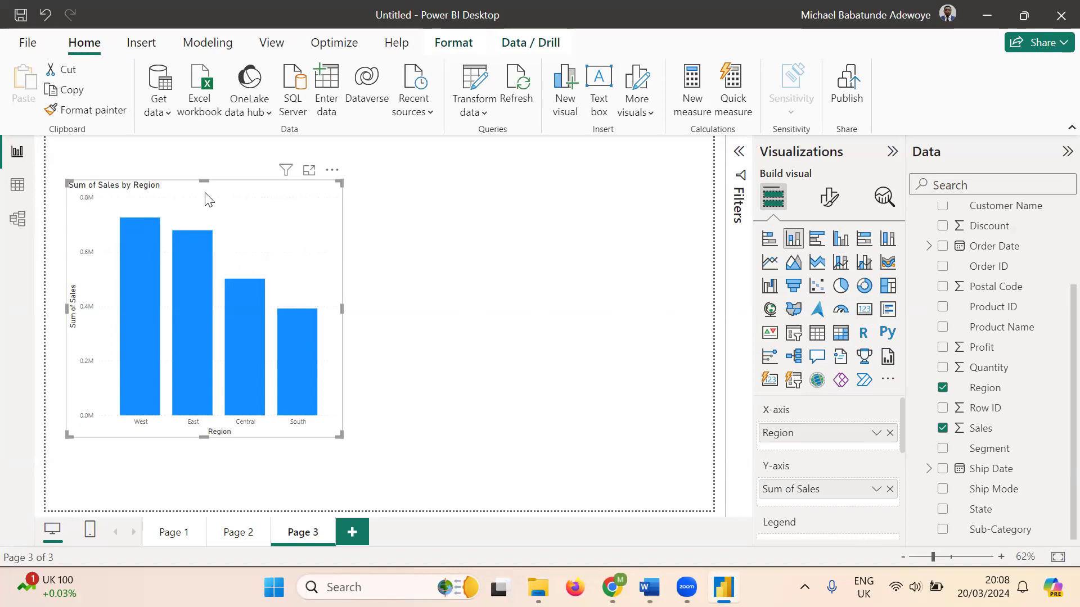
click(888, 286)
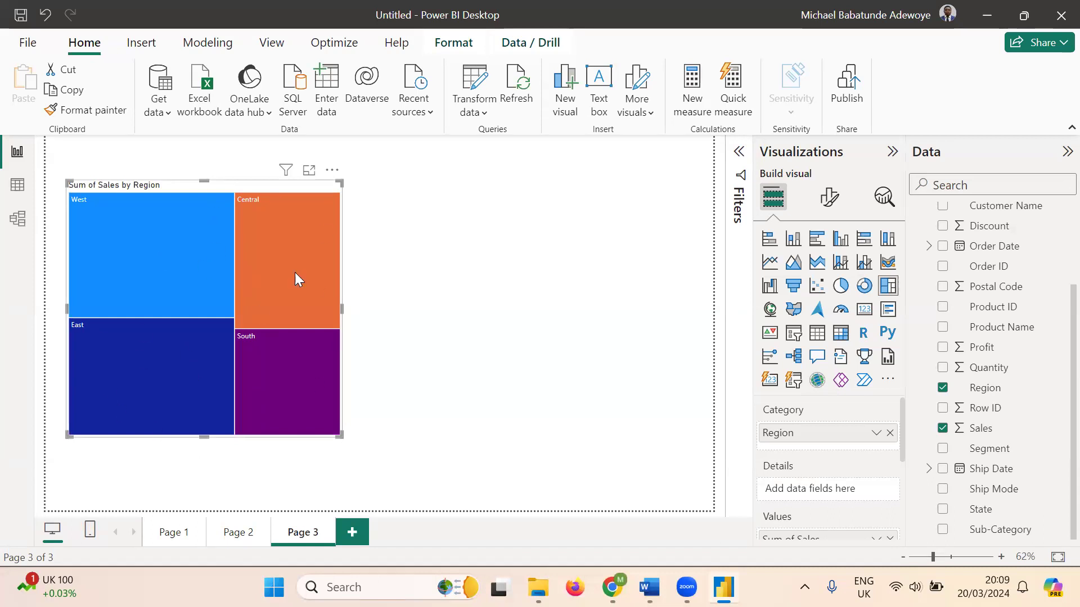
mouse_move(228, 332)
mouse_move(323, 372)
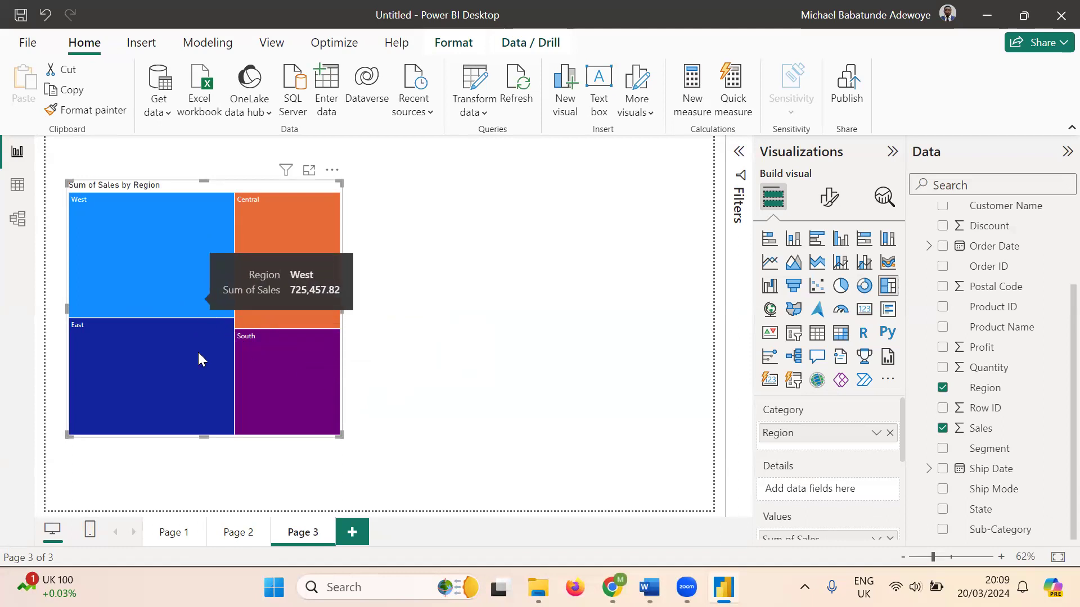
mouse_move(213, 256)
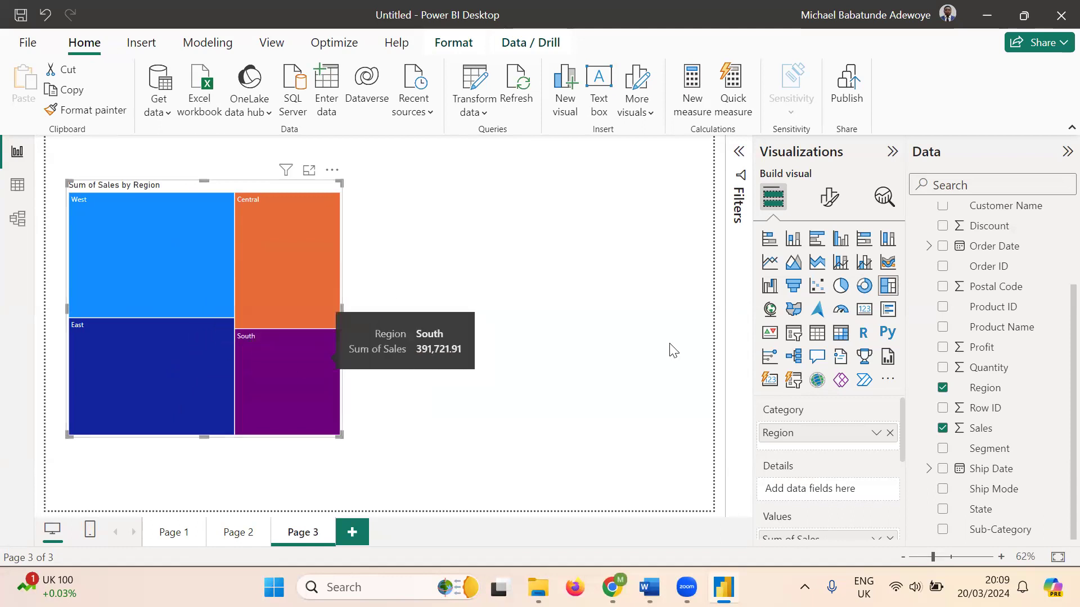
- Add an empty column chart to the page, then delete it
click(461, 355)
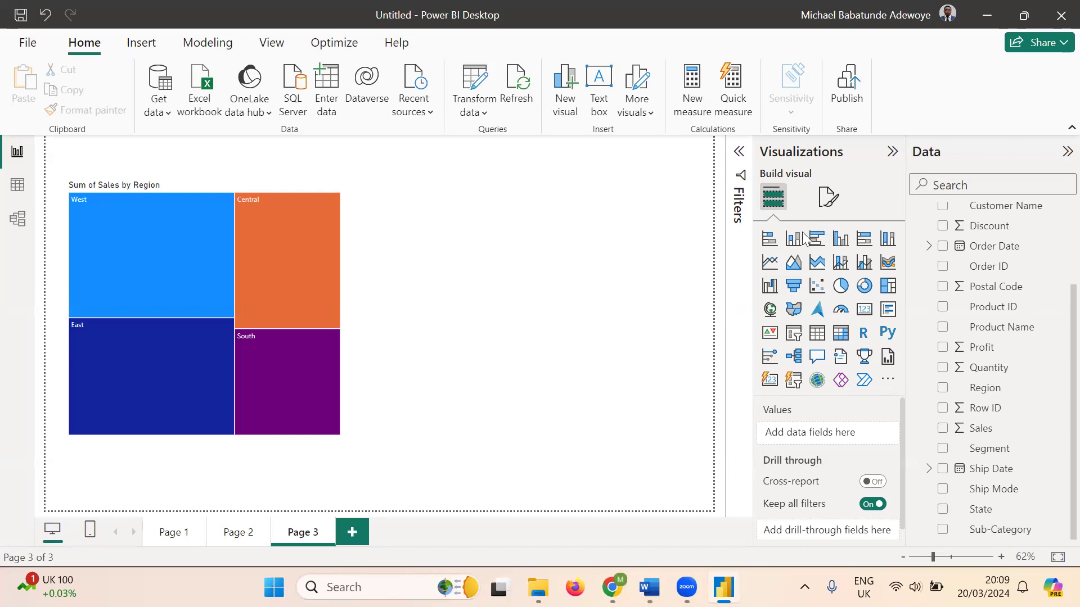
click(779, 249)
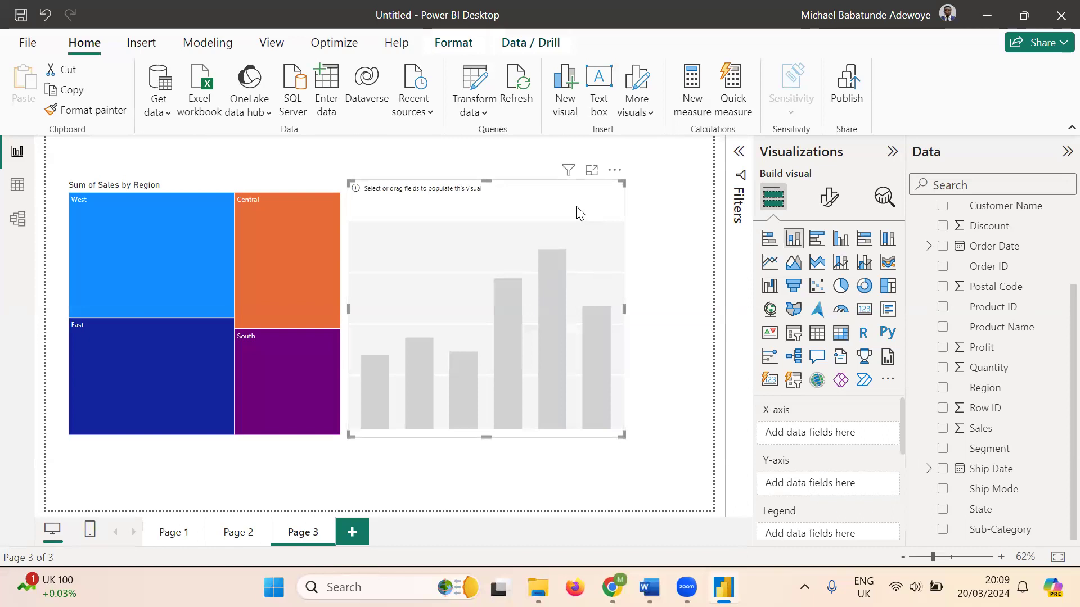
key(Delete)
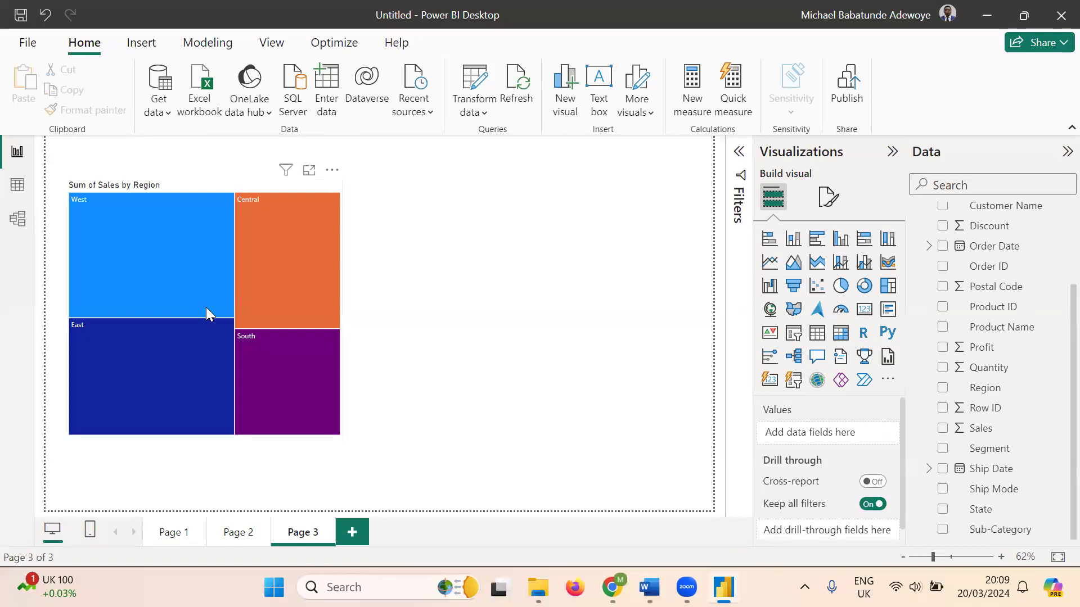
- Turn the treemap back into a column chart and copy it to the clipboard
click(133, 289)
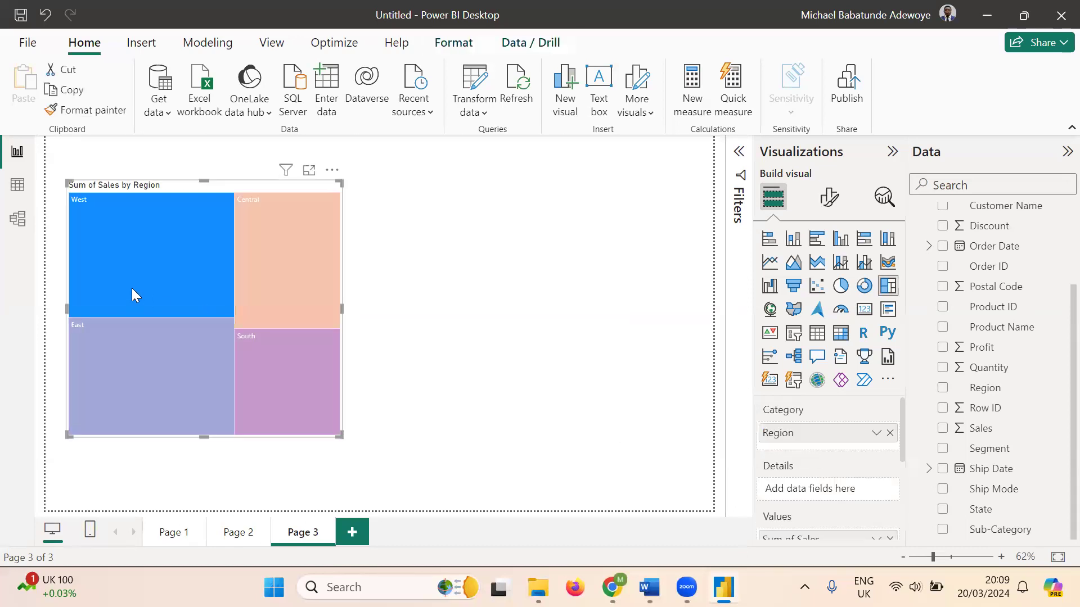
click(793, 241)
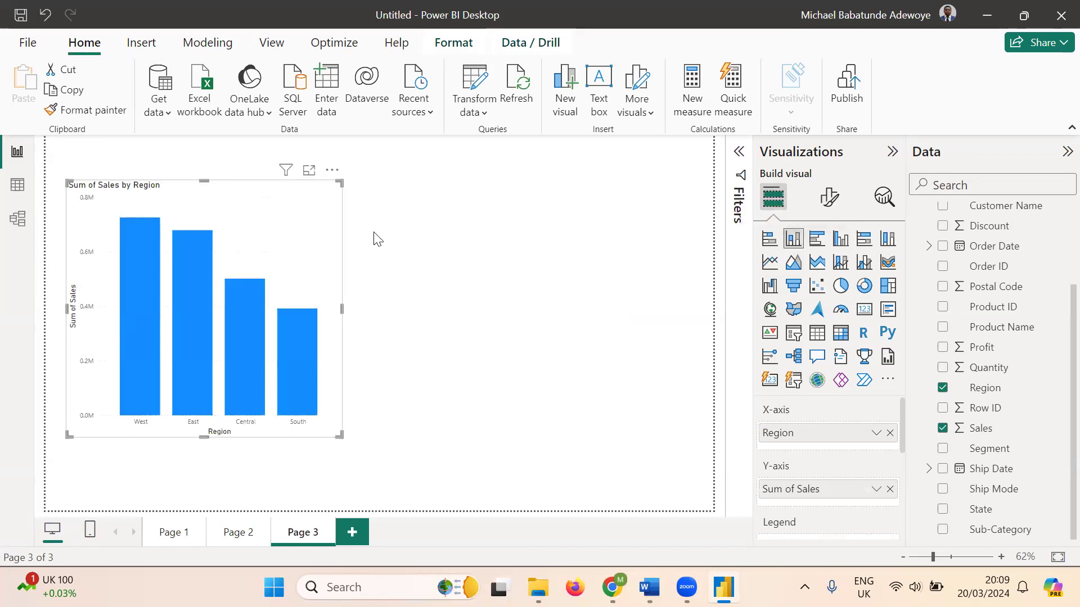
key(ctrl+c)
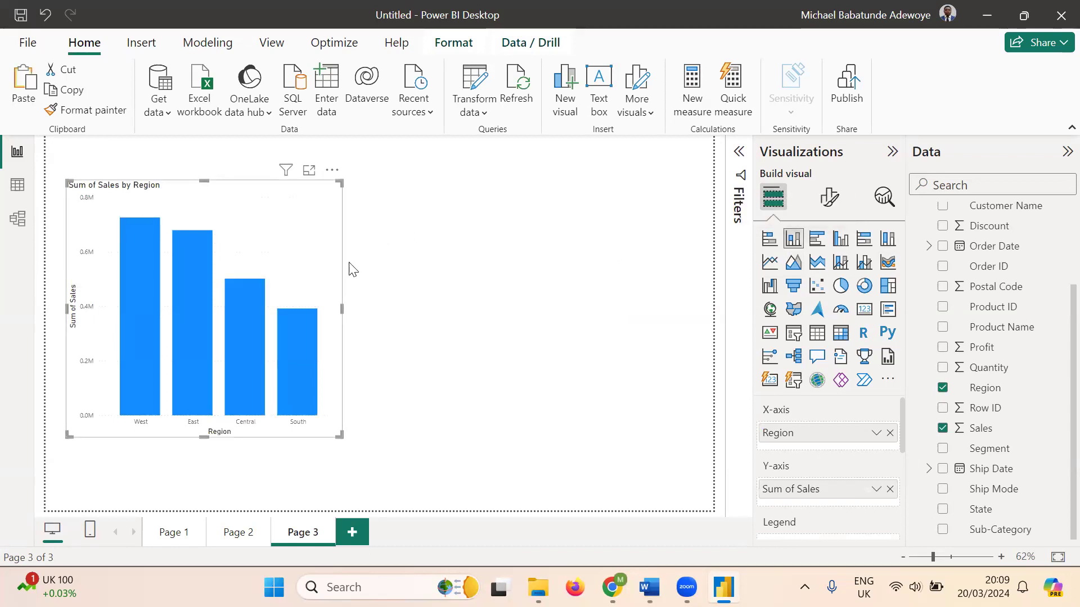
click(533, 274)
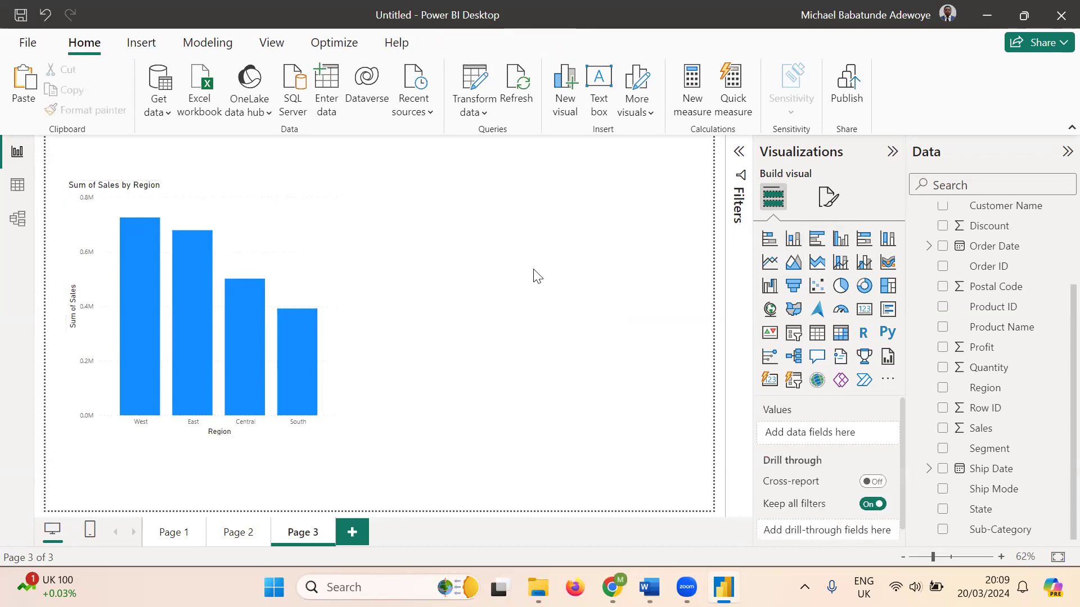
key(ctrl+v)
drag(292, 219, 627, 210)
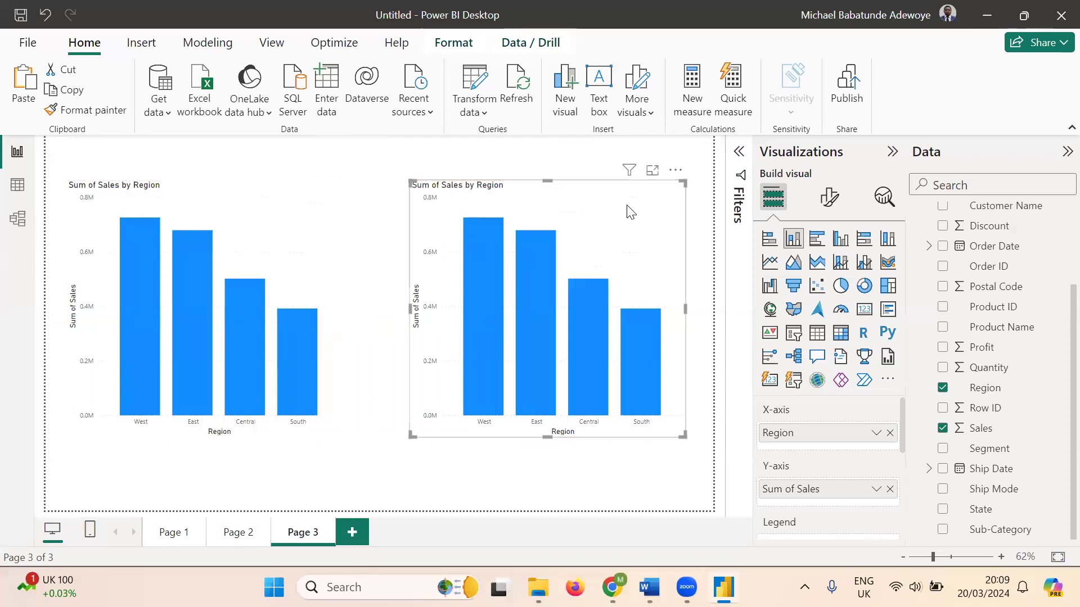
click(889, 287)
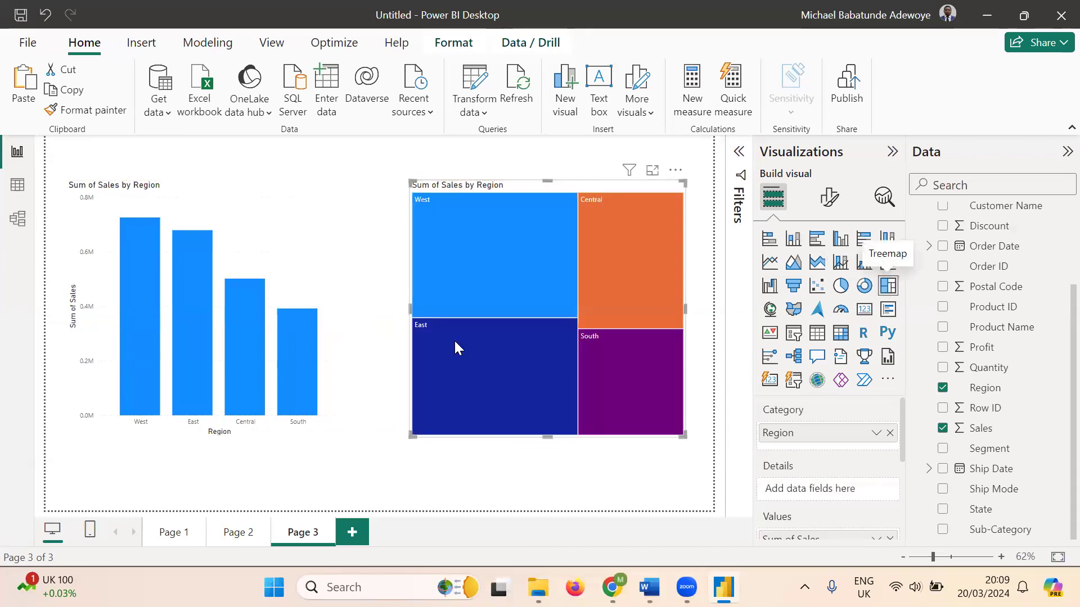
click(389, 480)
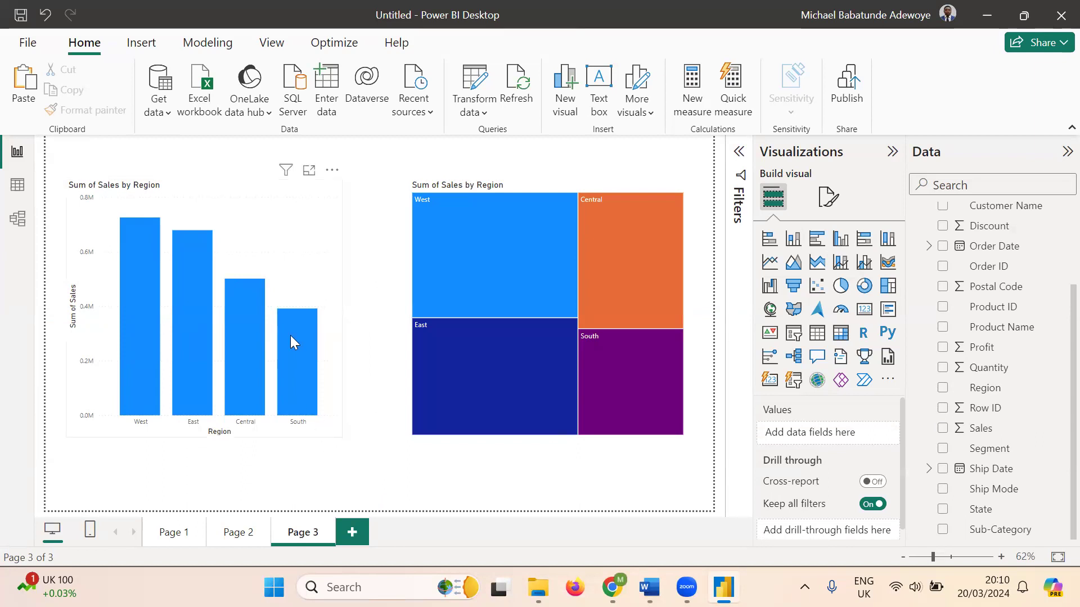
click(258, 236)
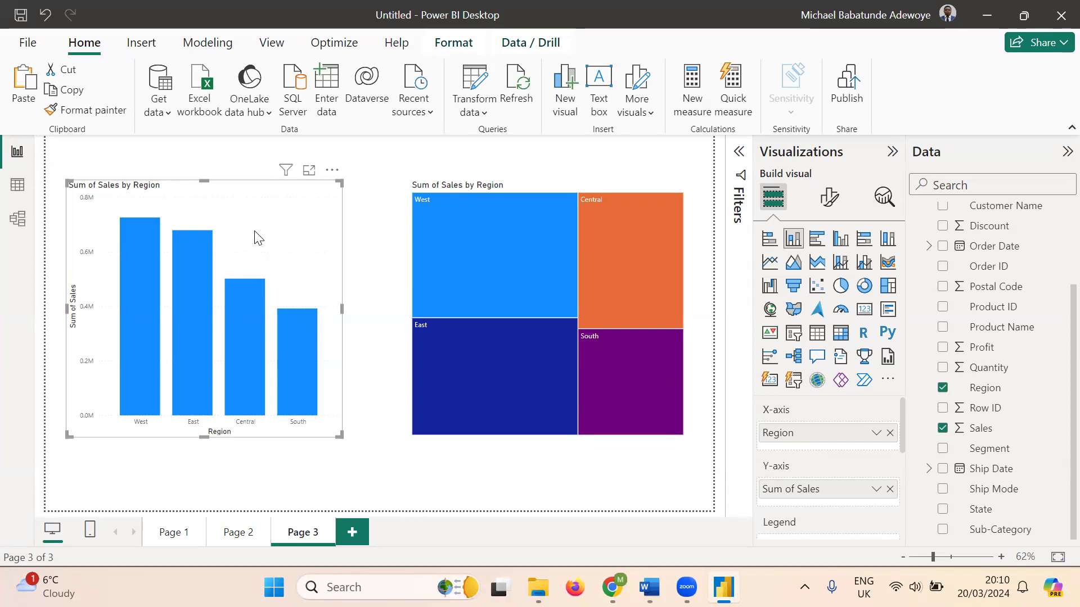
click(524, 251)
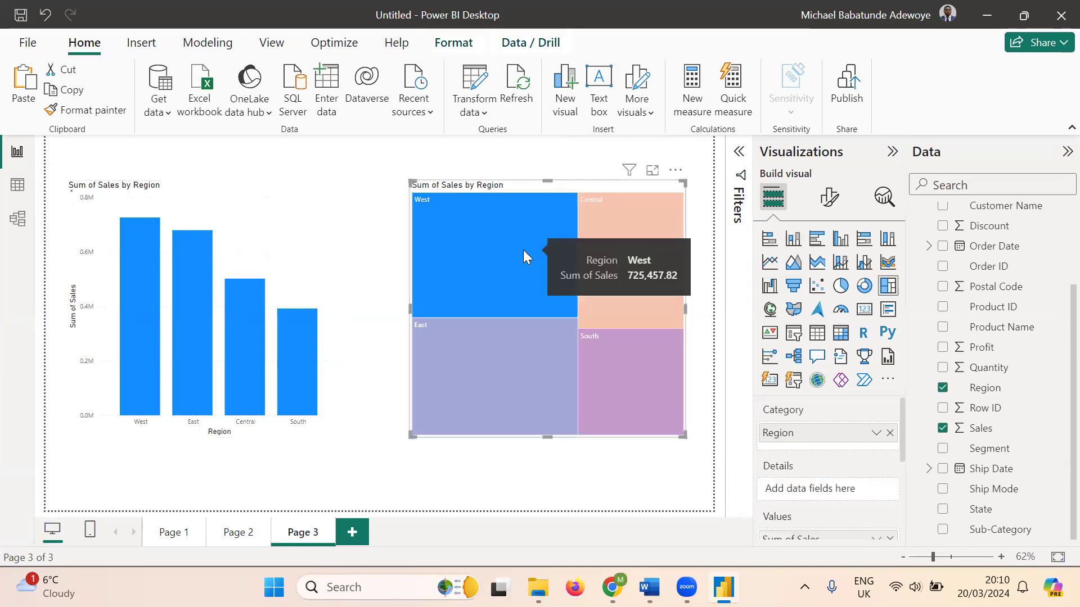
key(Delete)
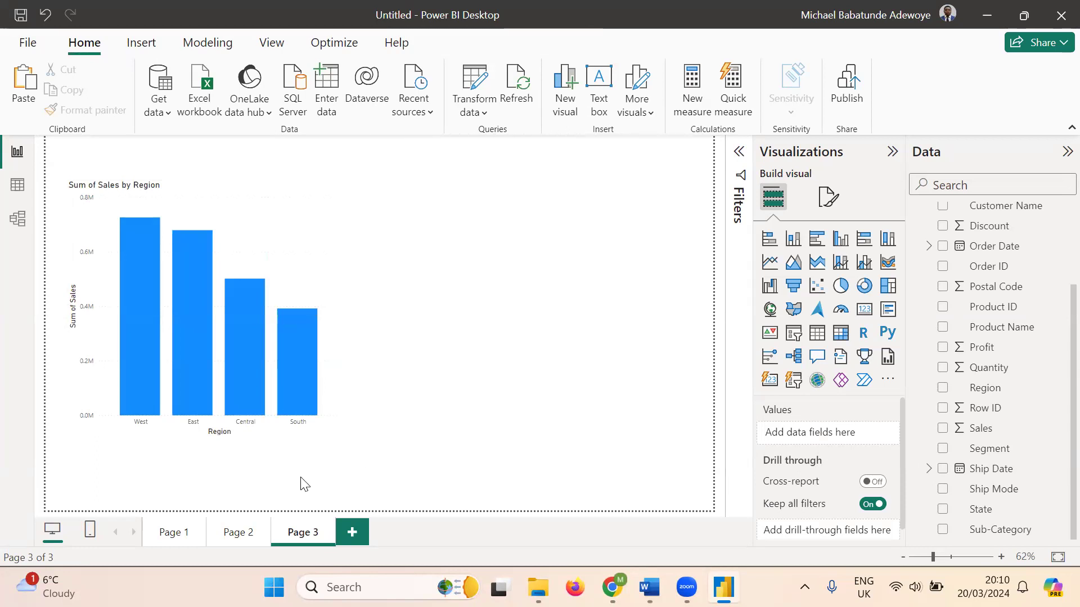
- Duplicate the column chart, place the copy to its right, and make the copy a line chart
click(276, 232)
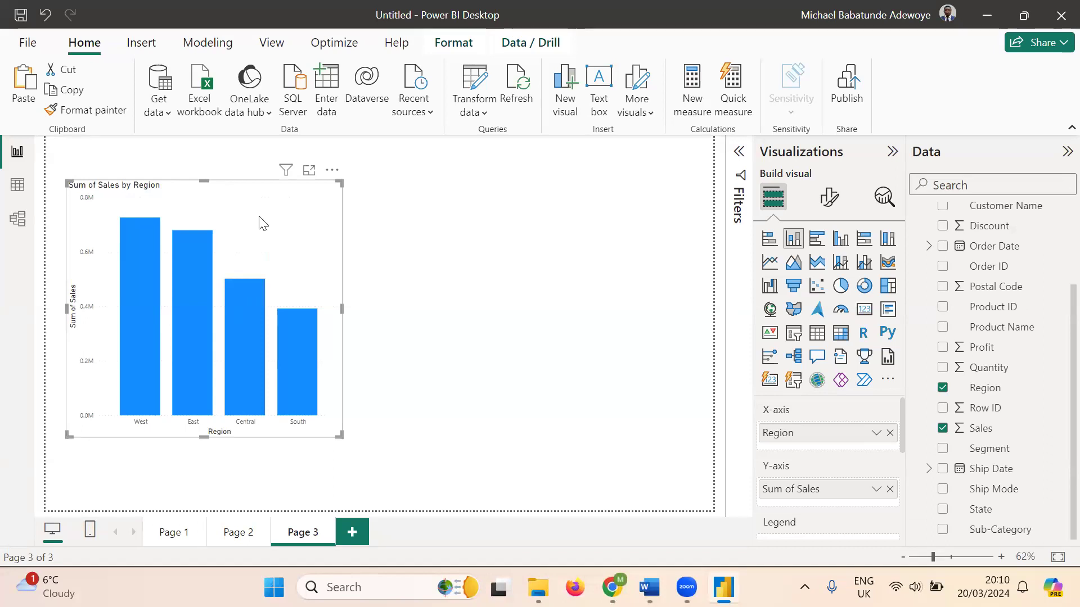
key(ctrl+c)
key(ctrl+v)
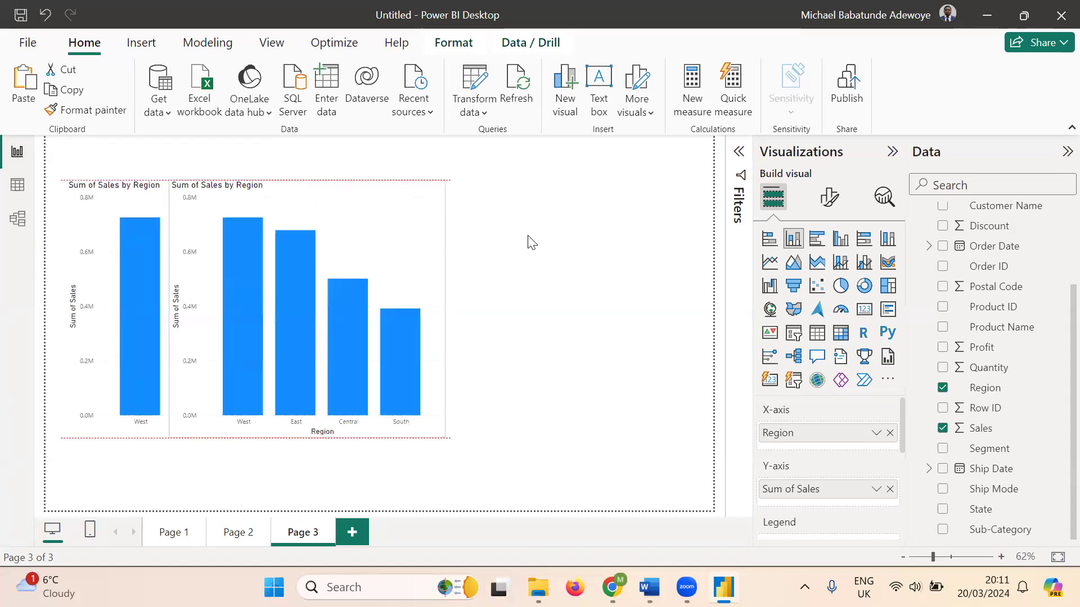
drag(597, 223, 599, 216)
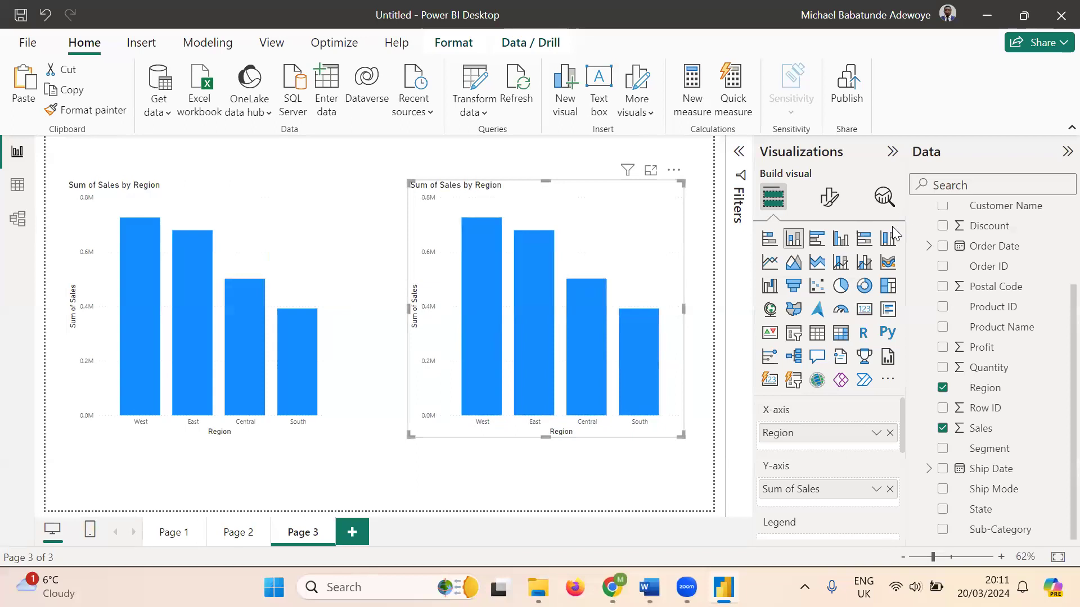
click(770, 262)
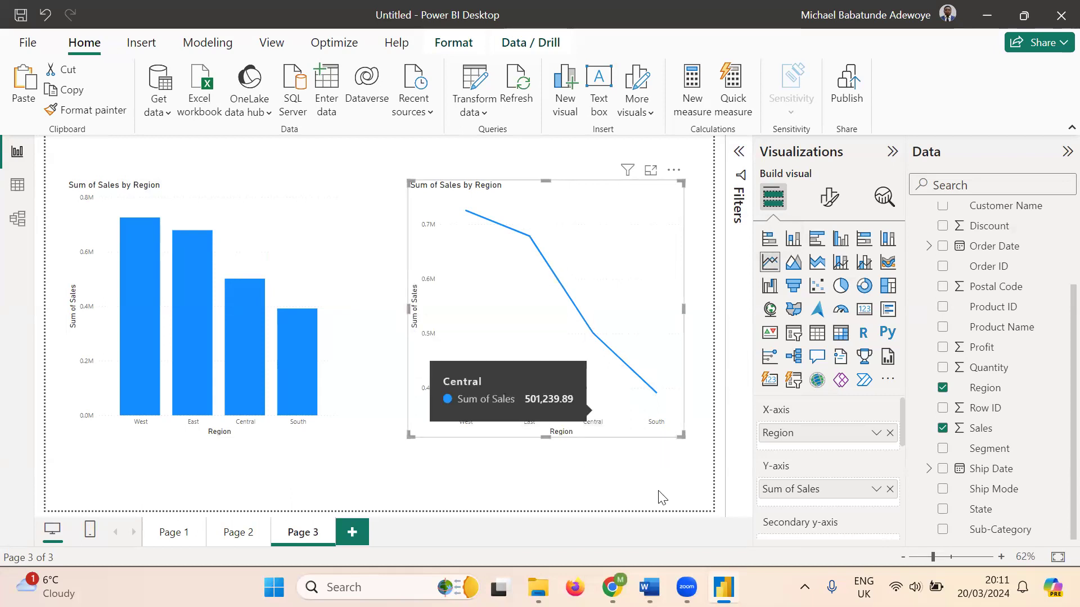
click(610, 481)
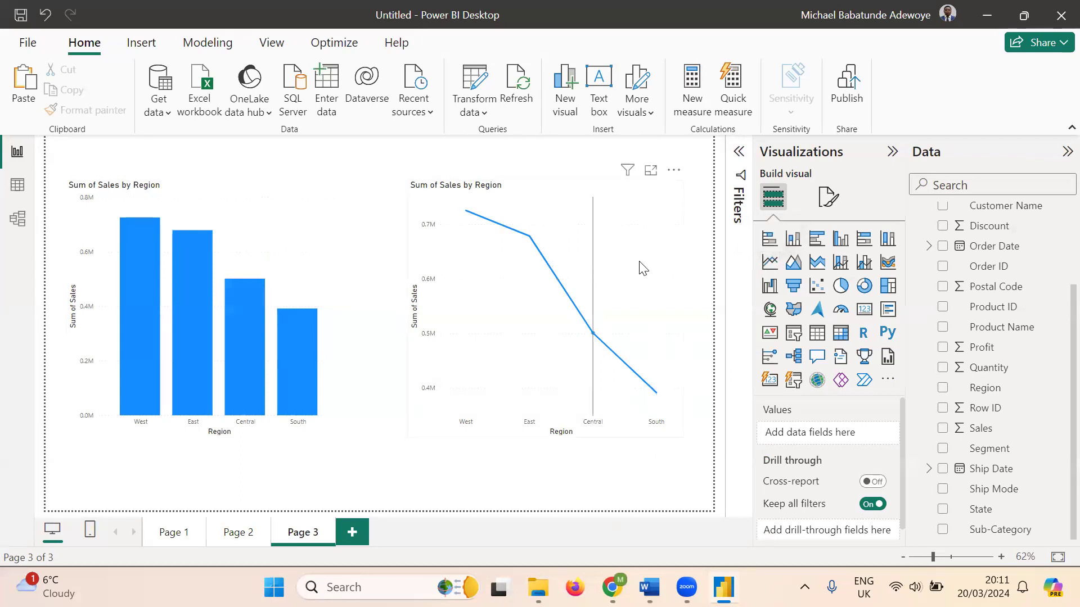
- Delete the Sum of Sales by Region line chart from Page 3
mouse_move(641, 267)
click(653, 235)
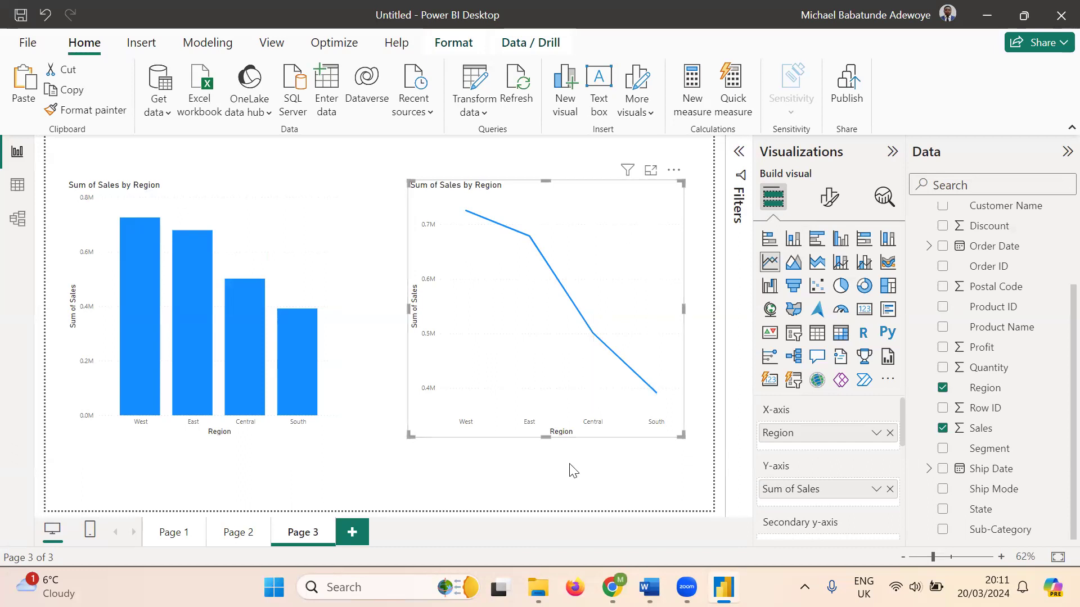
mouse_move(296, 398)
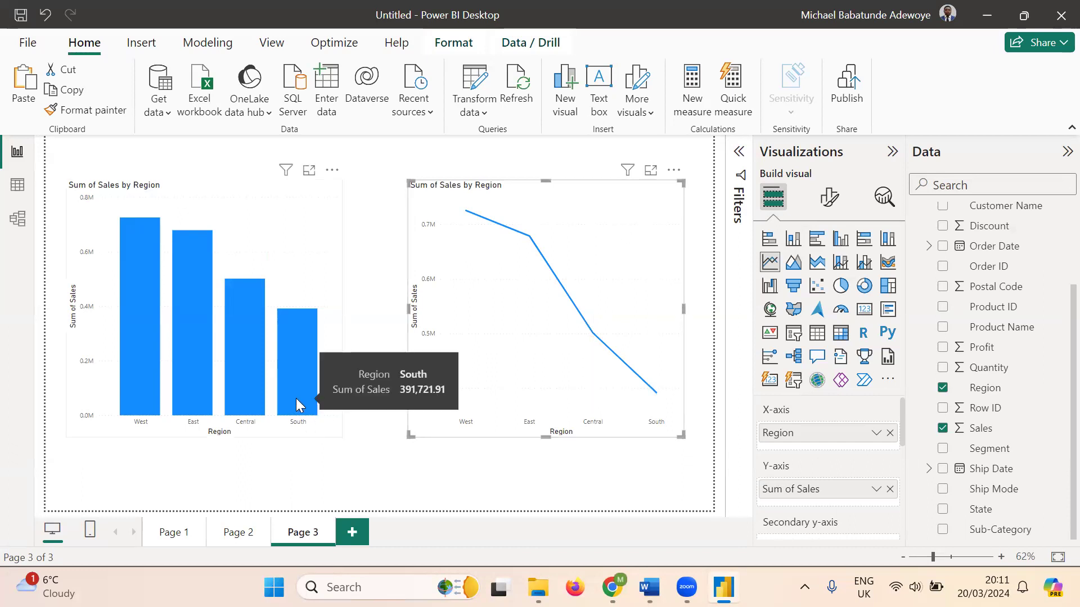
mouse_move(259, 387)
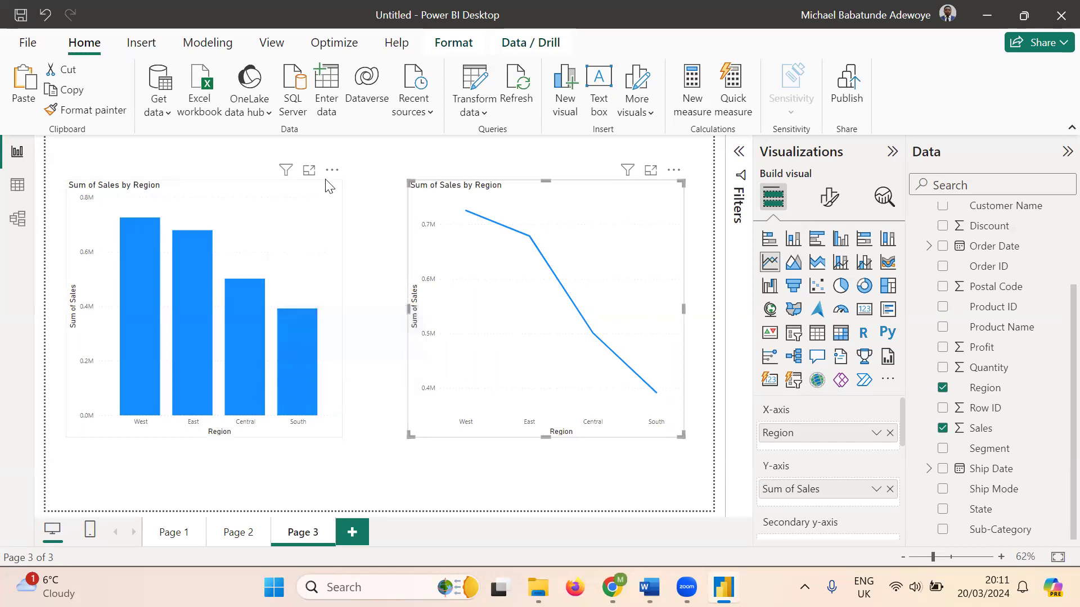
click(328, 195)
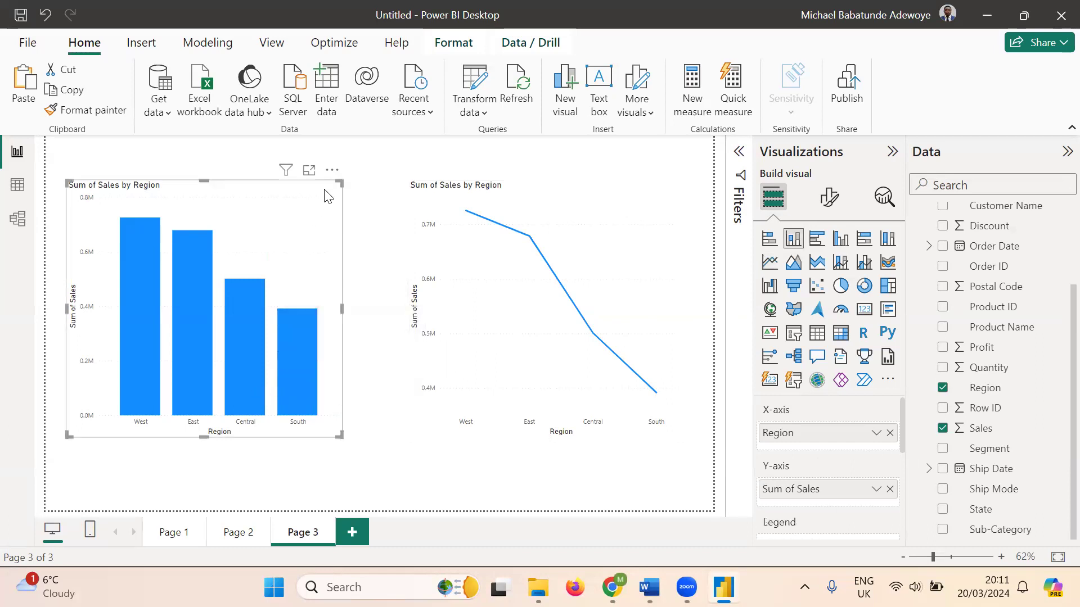
click(365, 357)
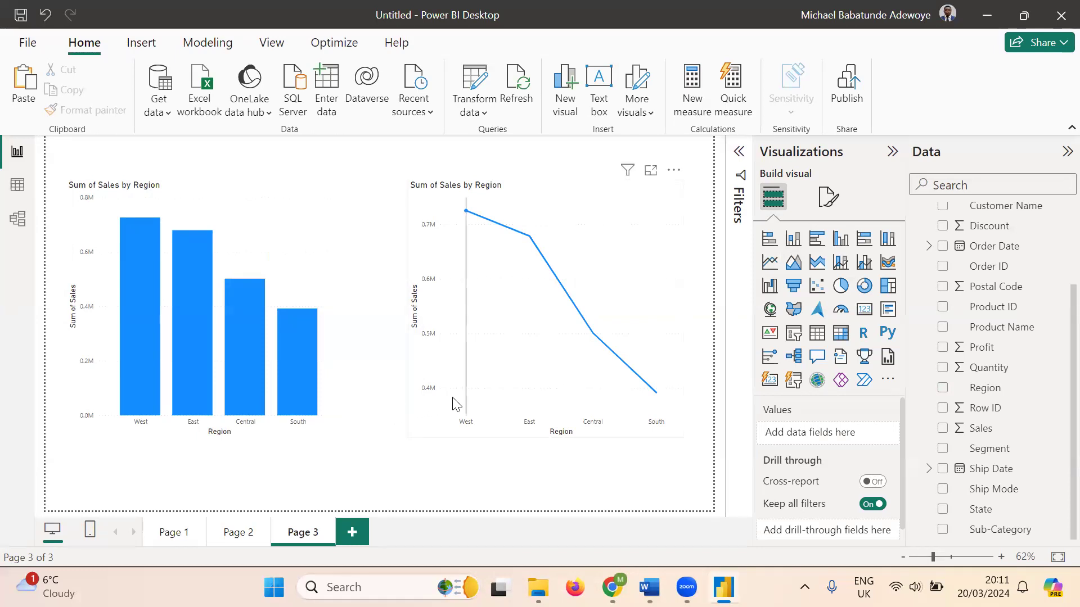
click(639, 200)
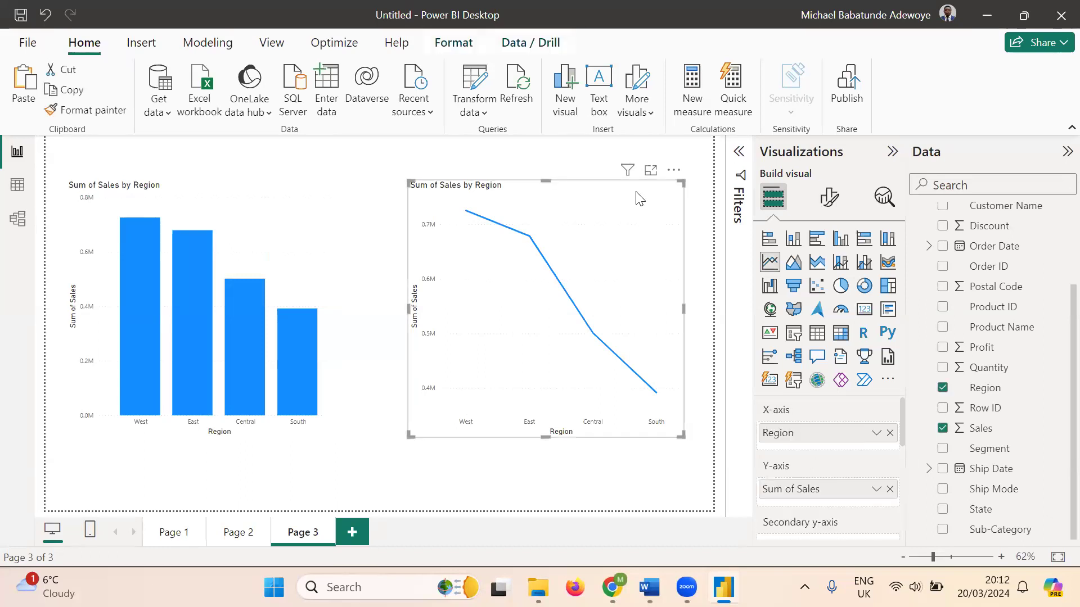
key(Delete)
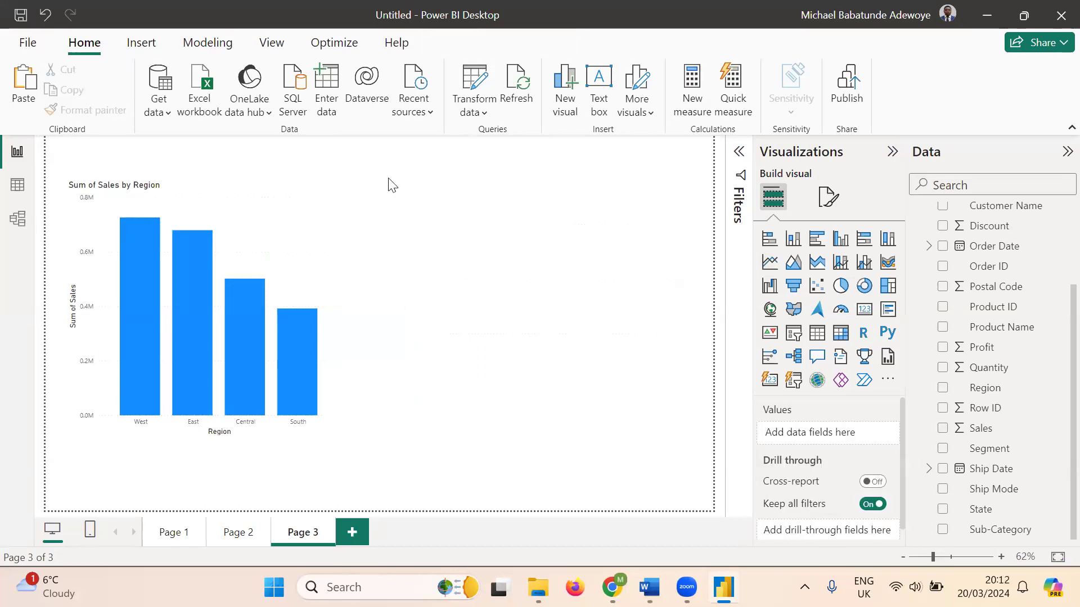
- Paste a copy of the column chart to its right and convert the copy into a pie chart
click(246, 218)
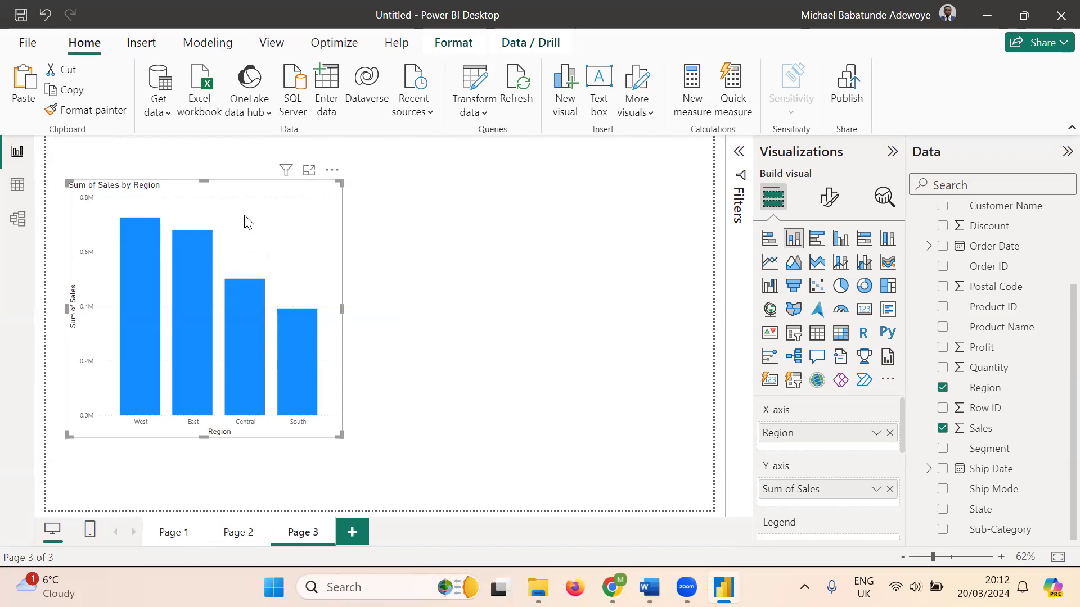
key(ctrl+v)
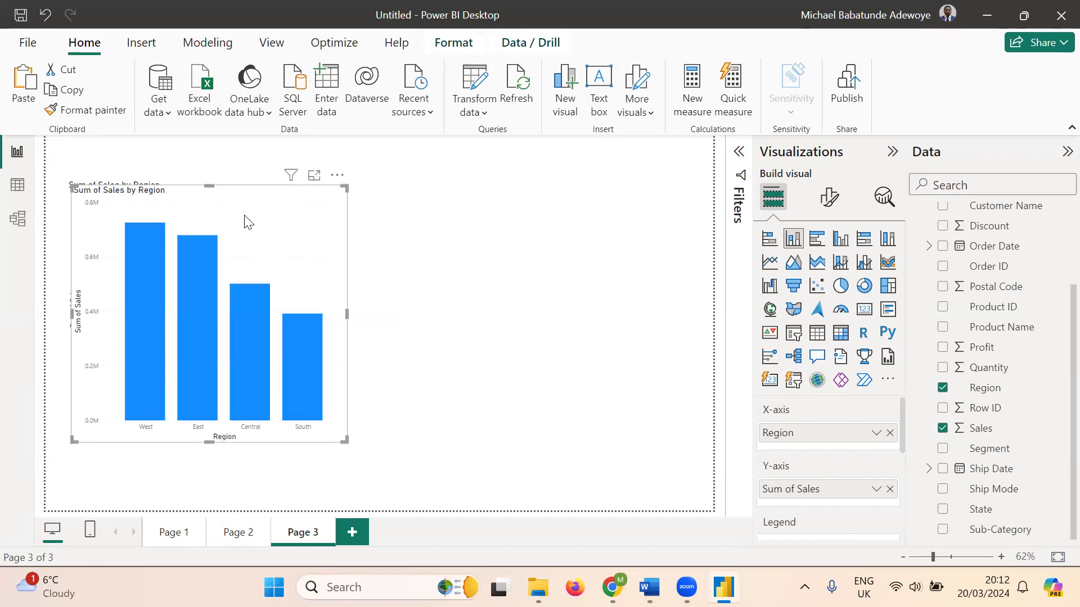
drag(248, 222, 574, 214)
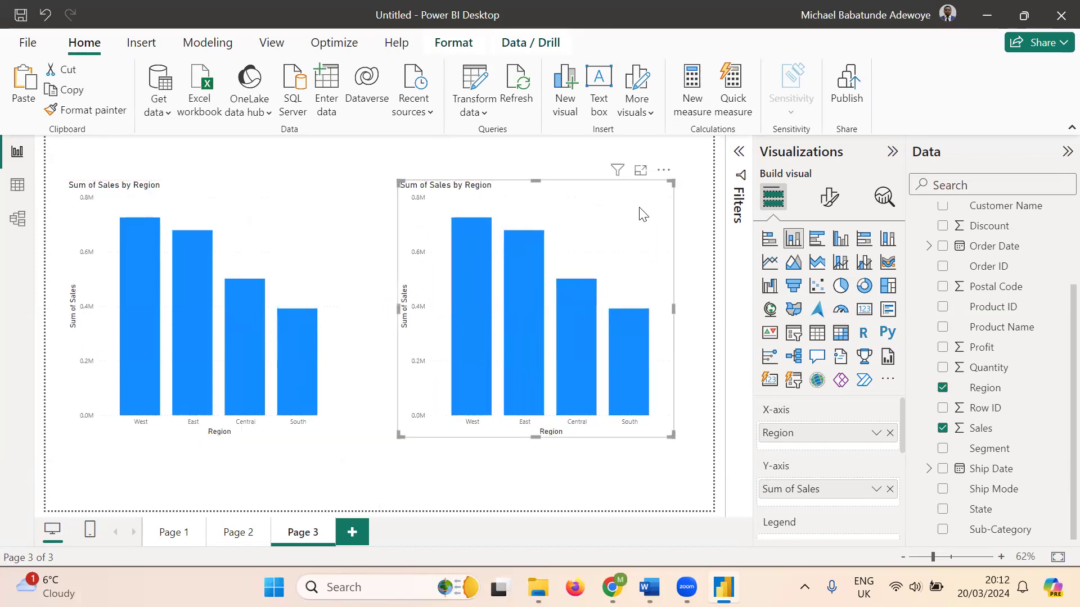
click(841, 287)
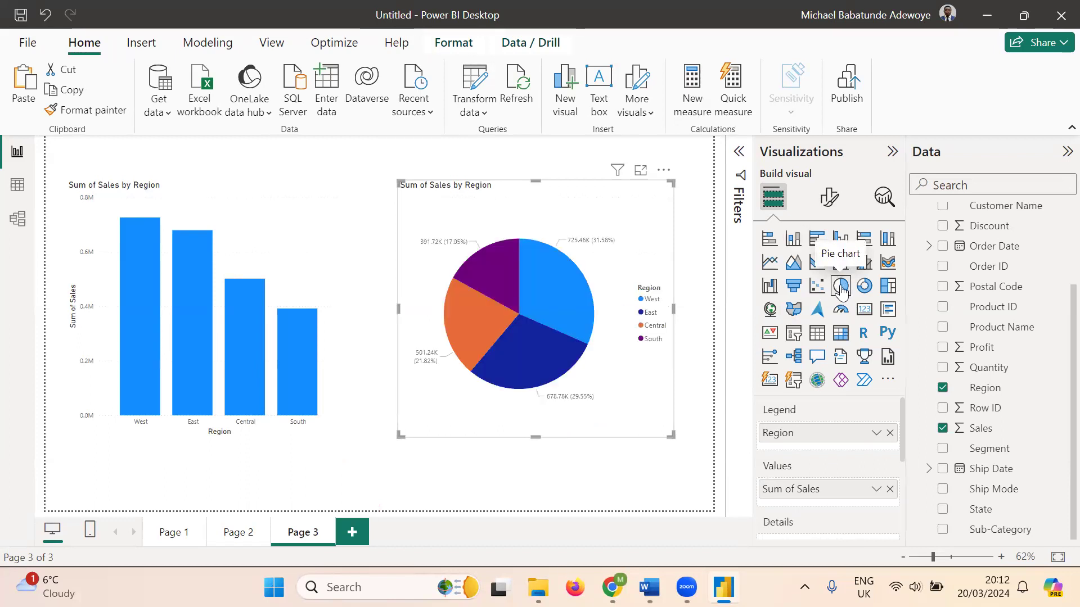
click(361, 176)
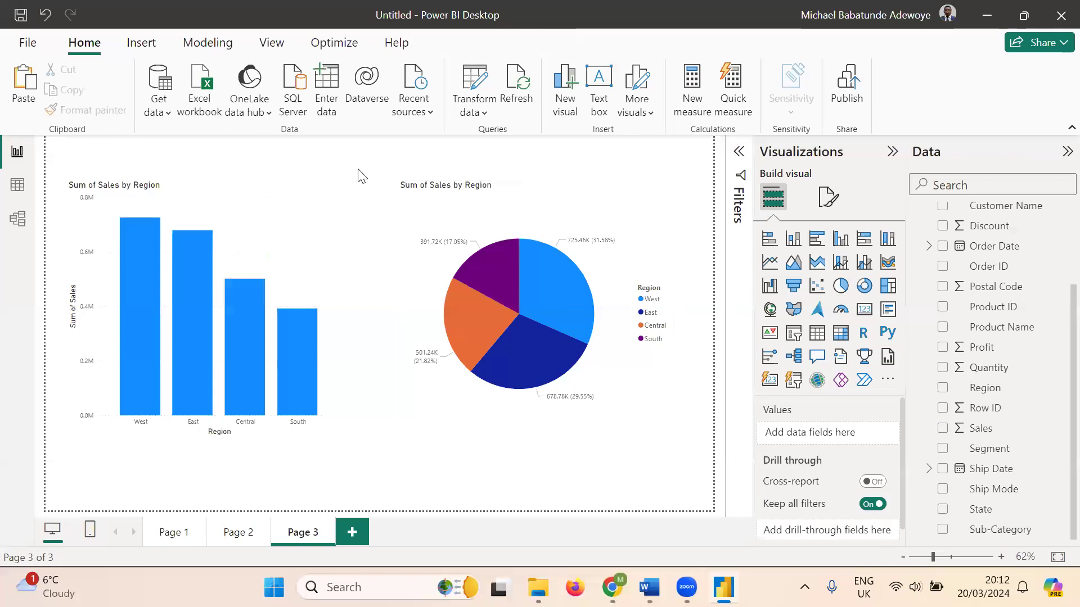
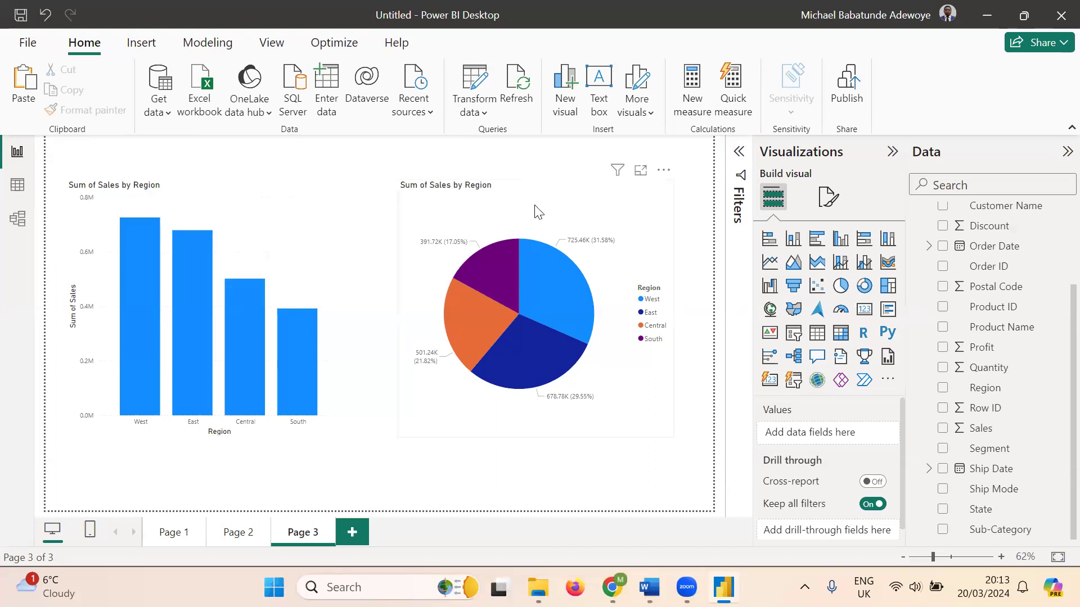
- Shorten and narrow the Sales by Region pie chart, then move it up to the page's top right
click(534, 186)
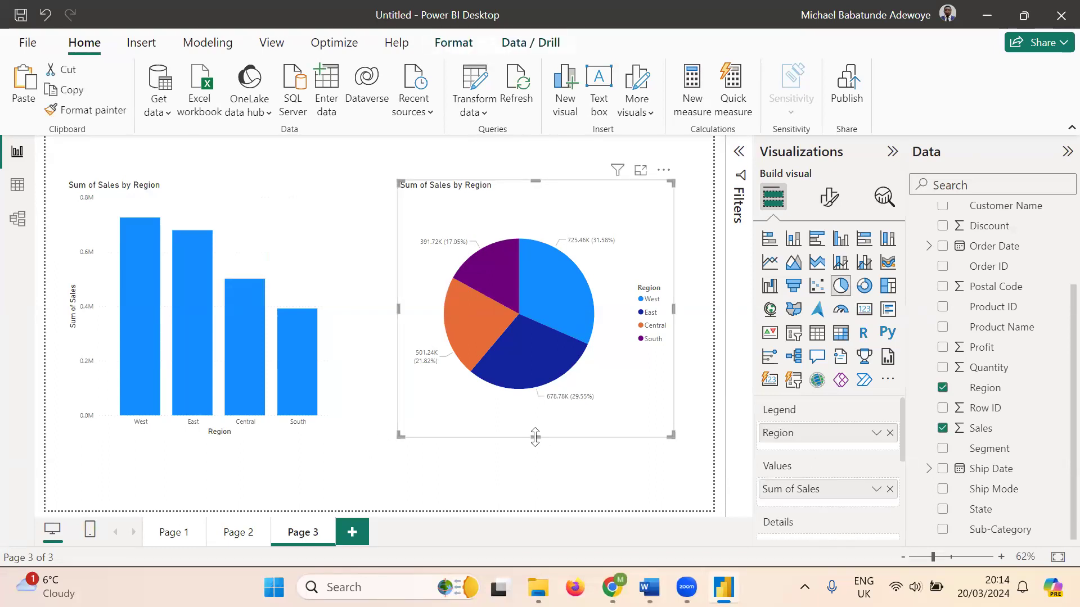
drag(536, 437, 549, 346)
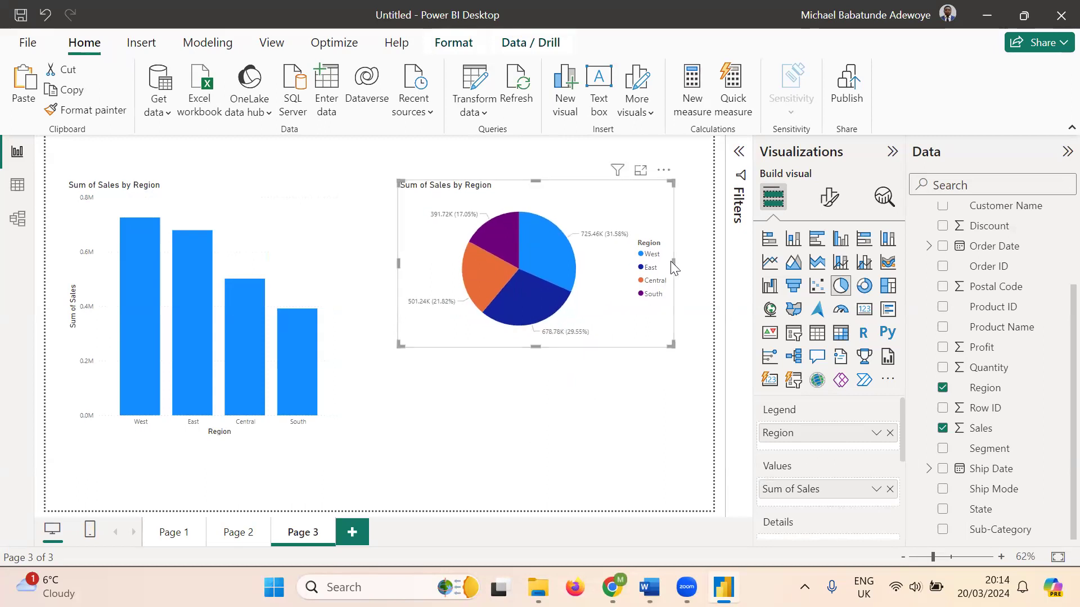
drag(673, 264, 583, 259)
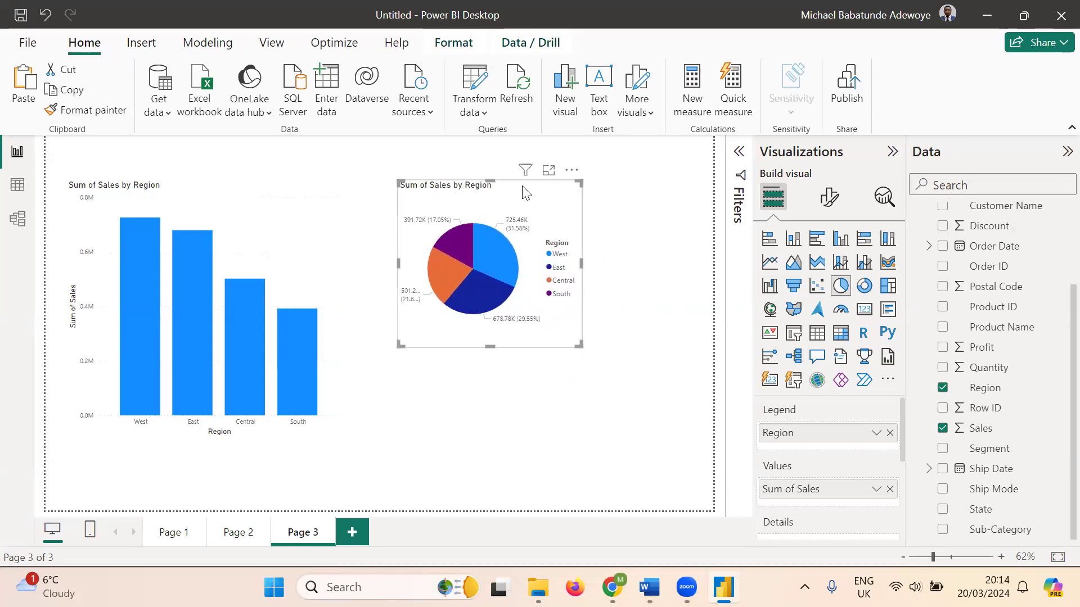
drag(540, 186, 598, 174)
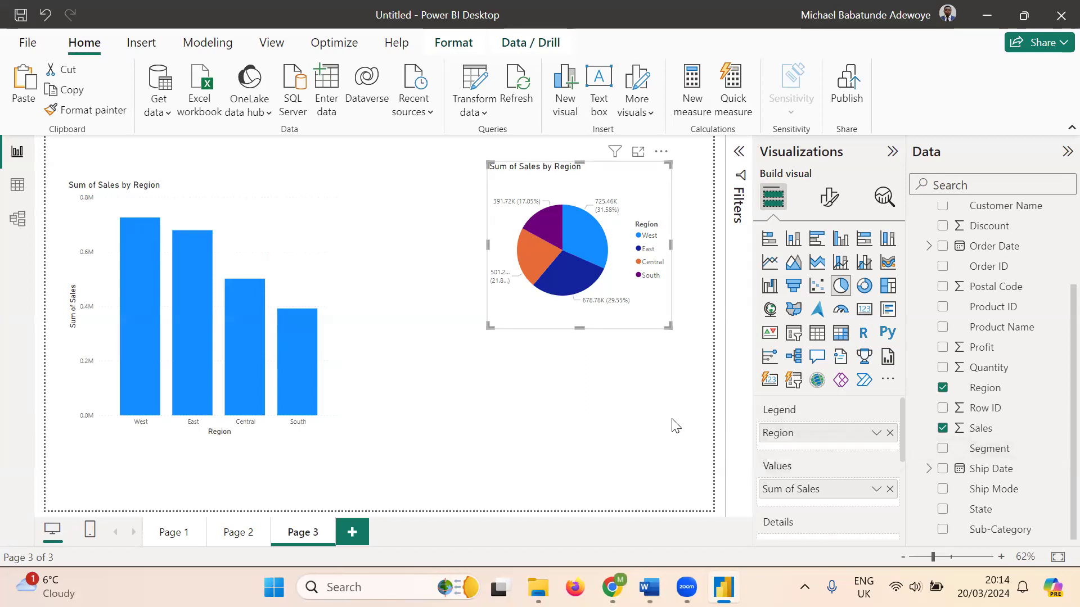
click(555, 429)
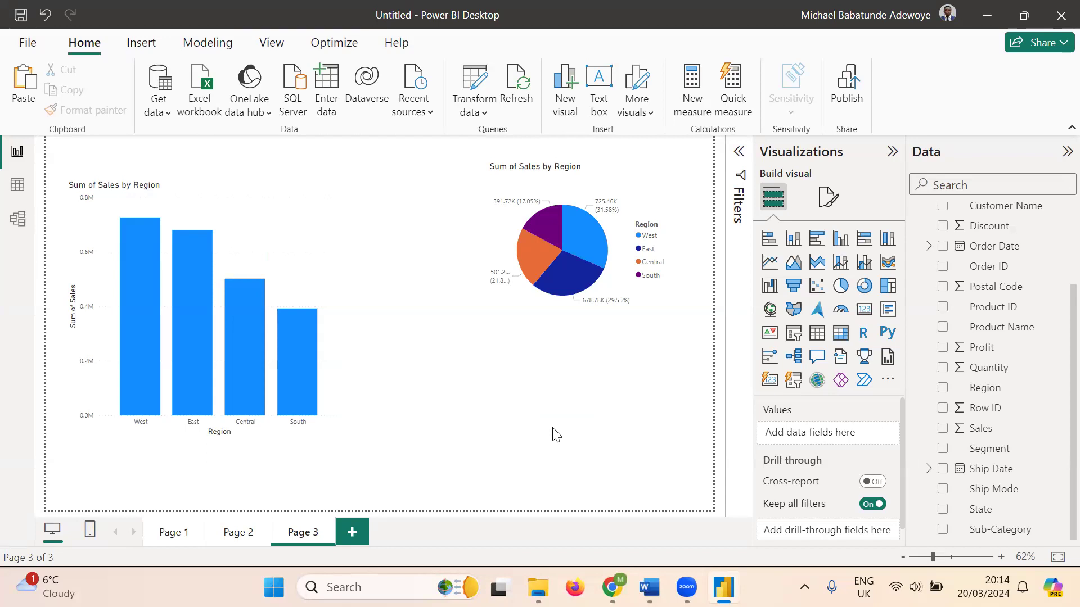
- Add a blank stacked column chart to Page 3 from the Visualizations pane
click(793, 246)
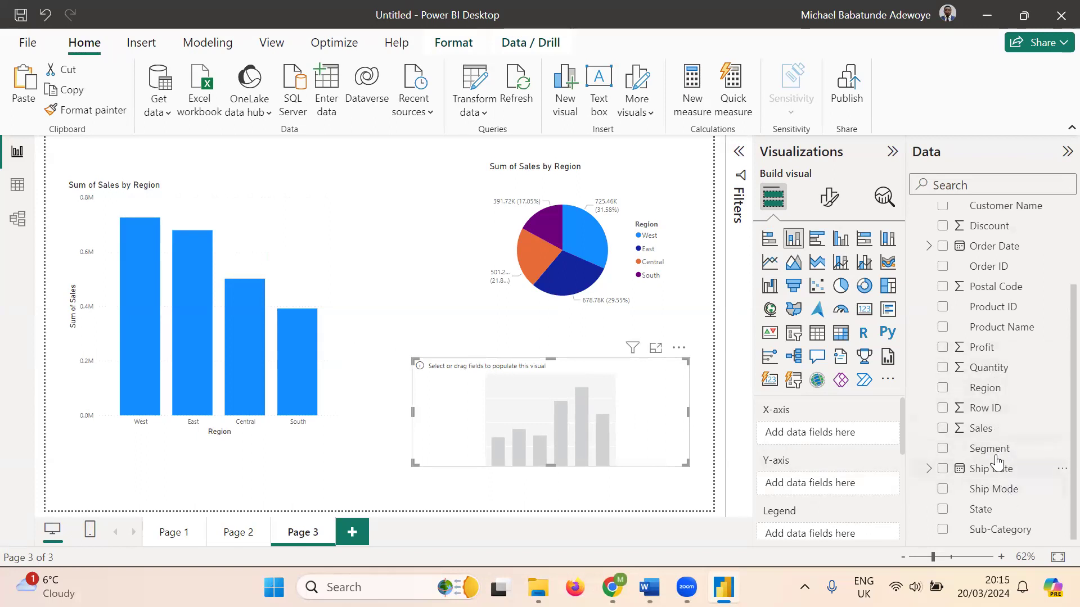
scroll(997, 461, up, 1)
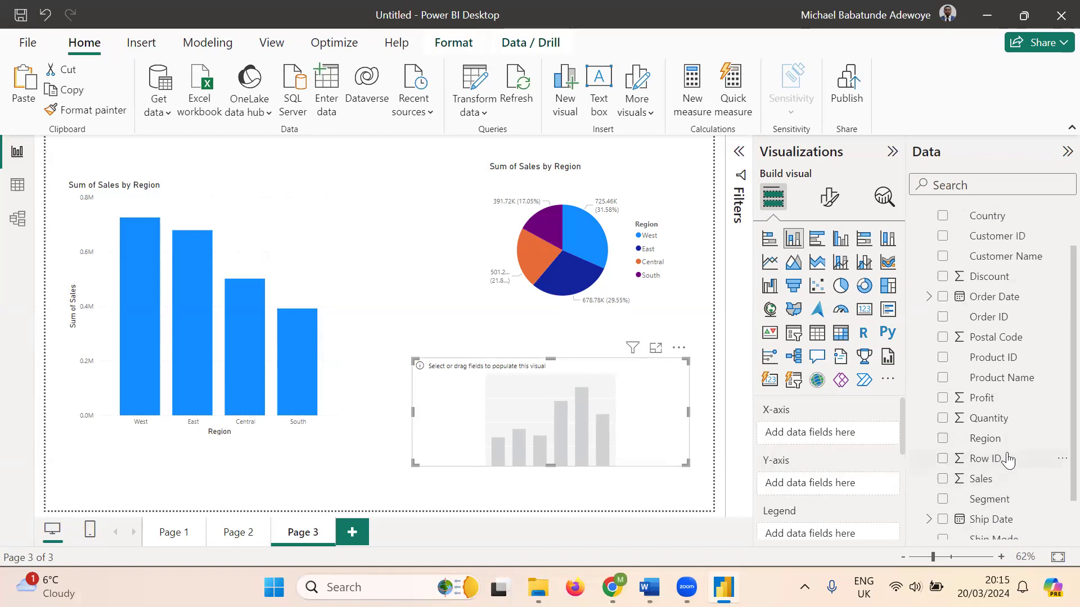
scroll(1004, 461, down, 1)
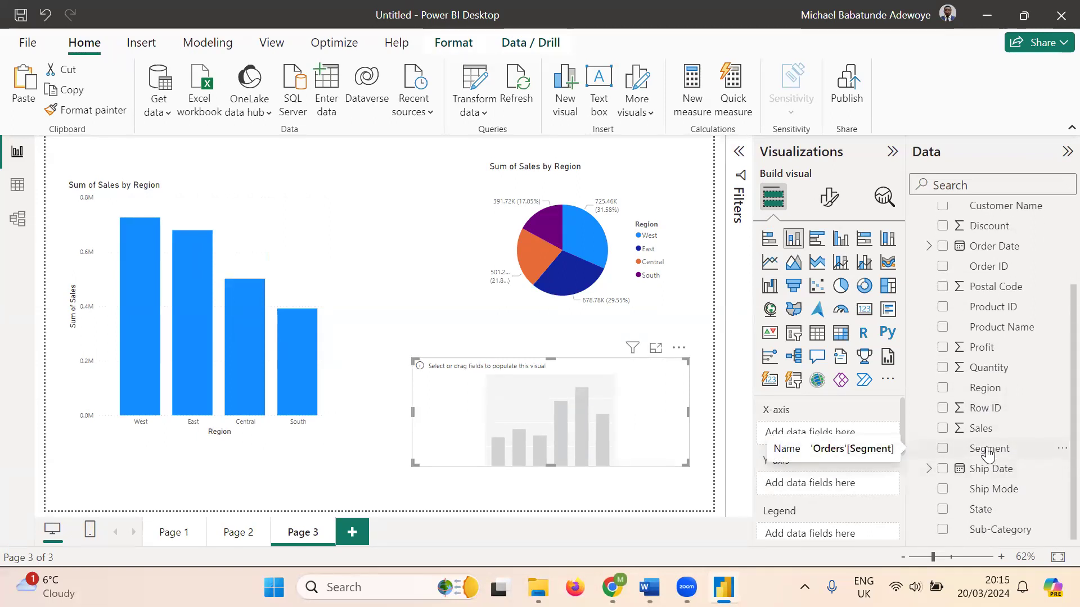
click(19, 187)
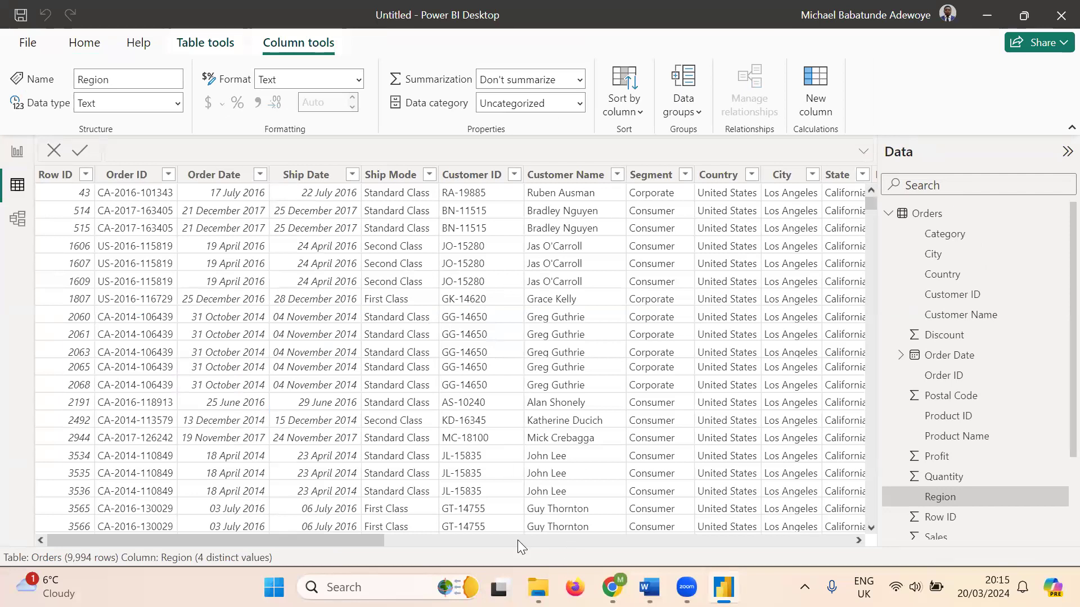
drag(374, 538, 485, 542)
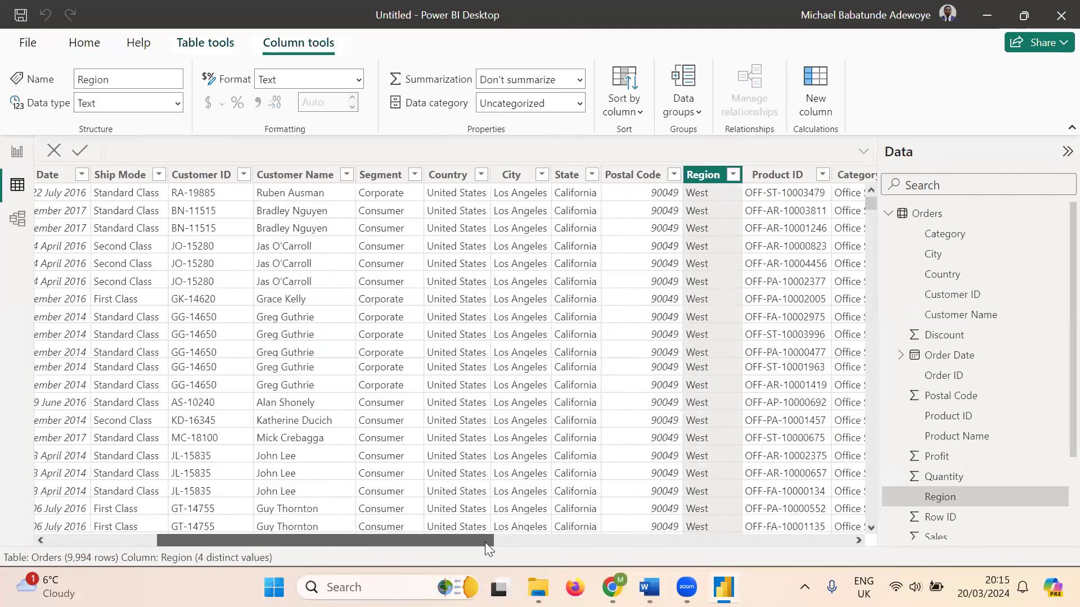
click(415, 175)
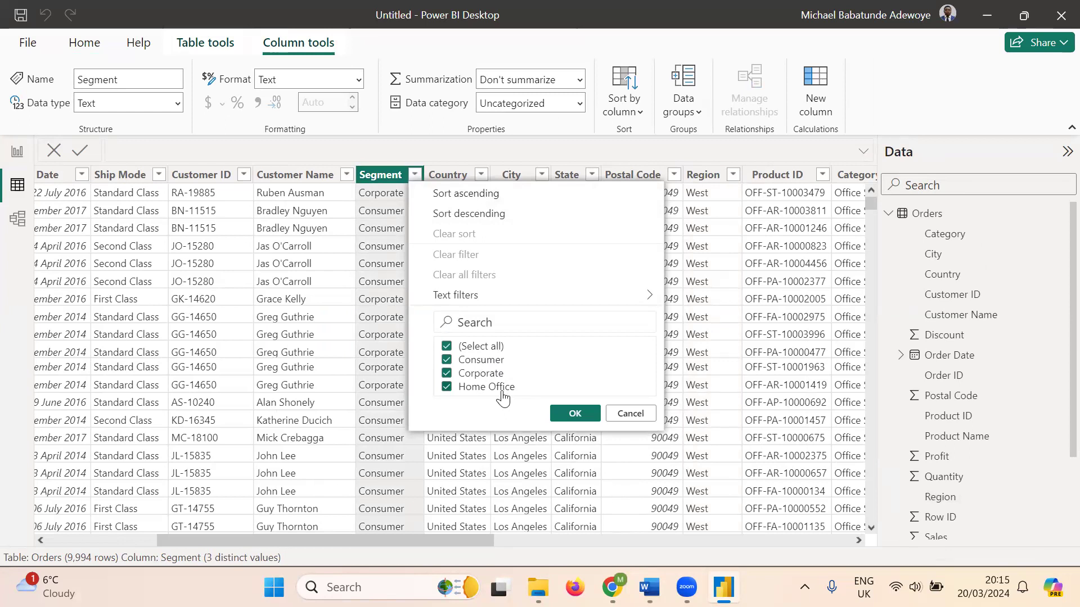
click(563, 416)
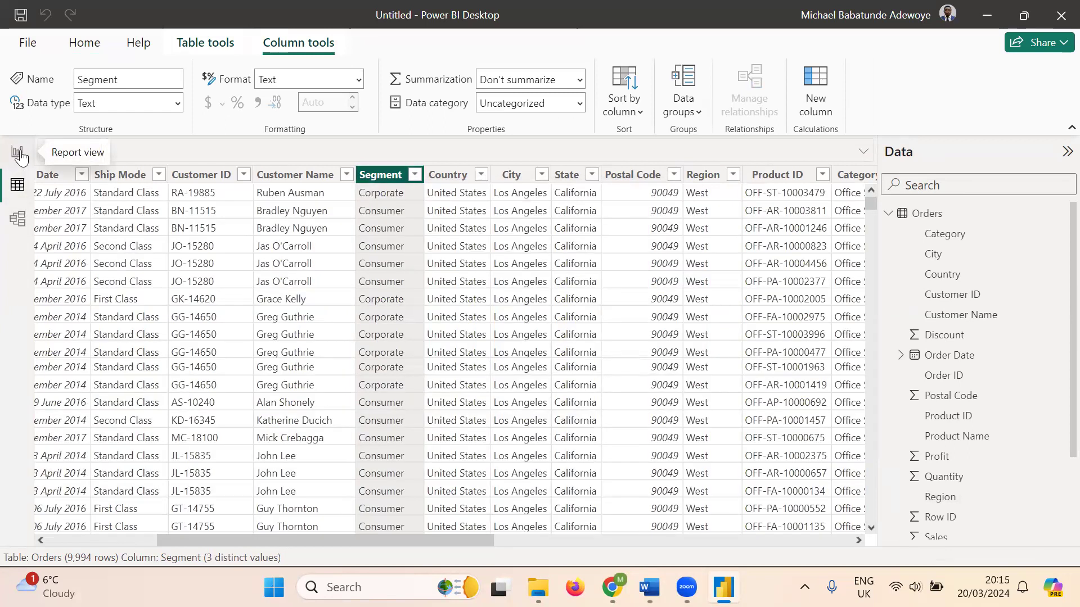
click(18, 153)
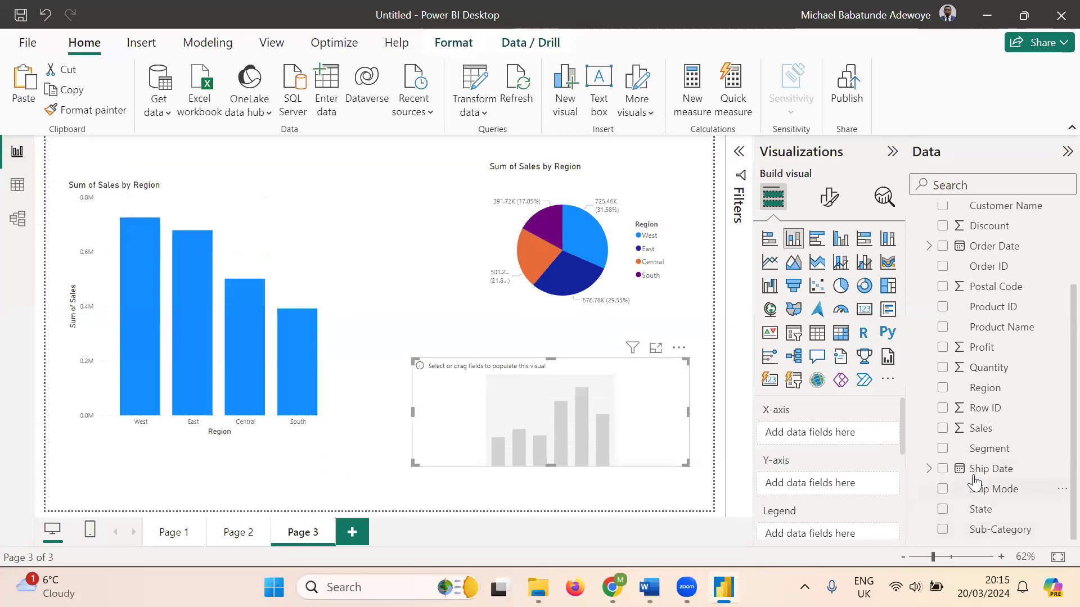
- Plot Sales by Segment on the new chart, then stretch it taller at top and bottom
drag(991, 448, 842, 438)
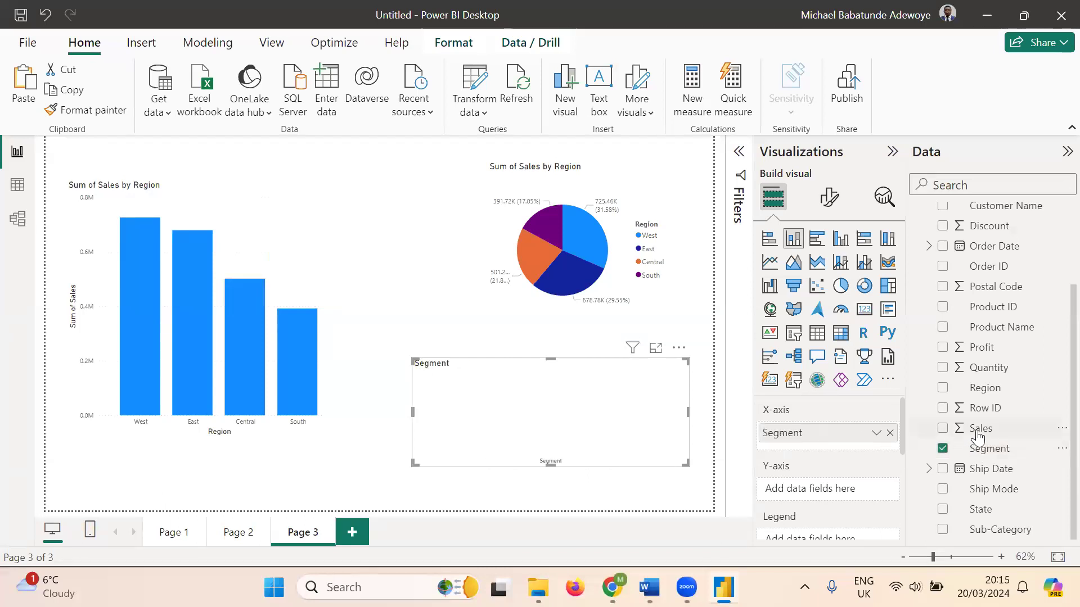
drag(978, 434, 822, 492)
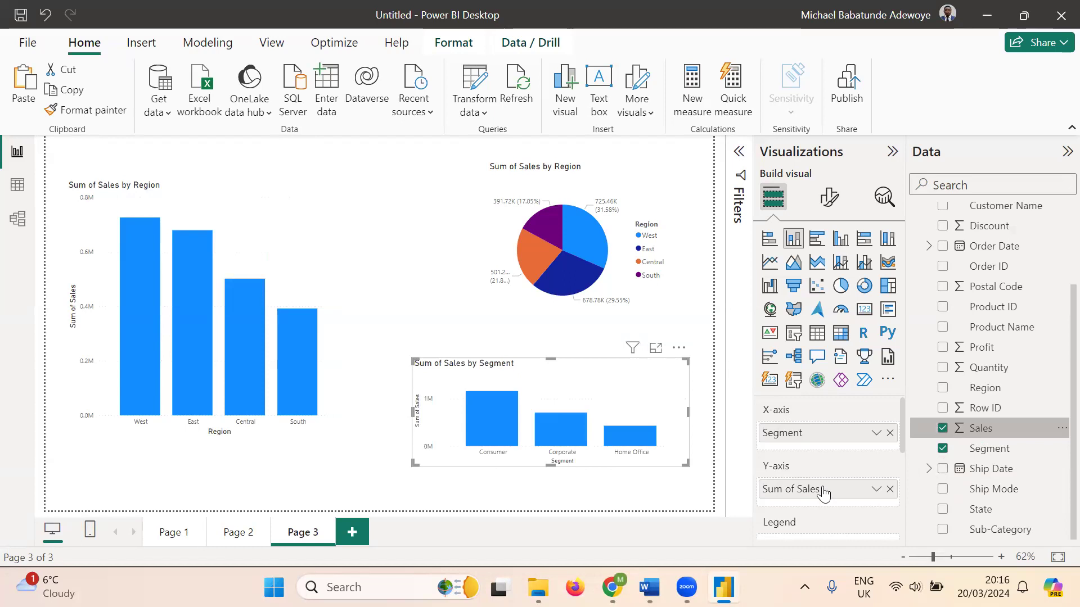
drag(550, 358, 549, 319)
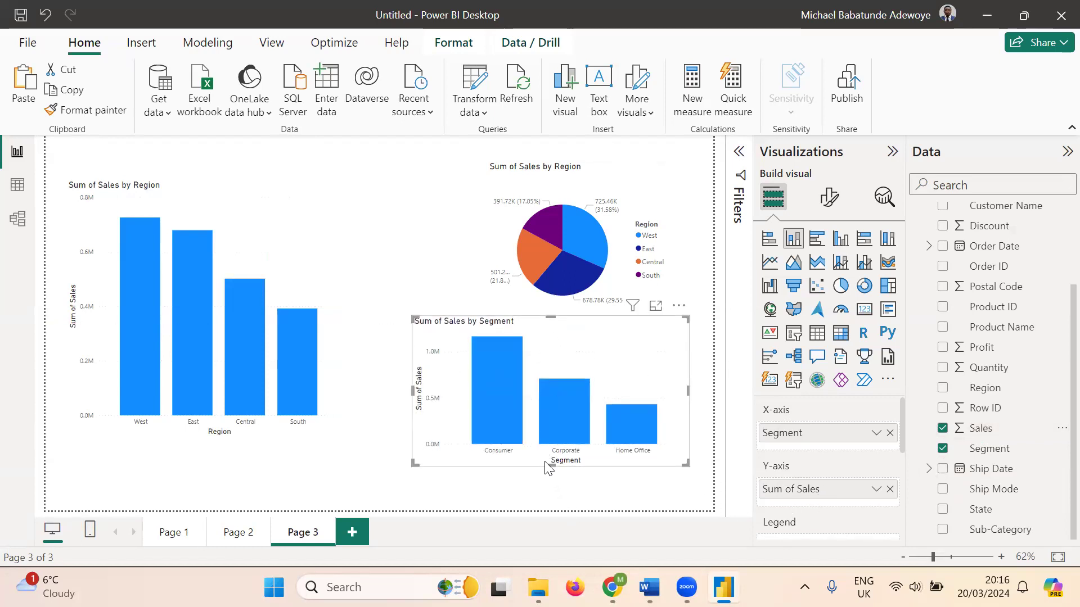
drag(549, 467, 549, 488)
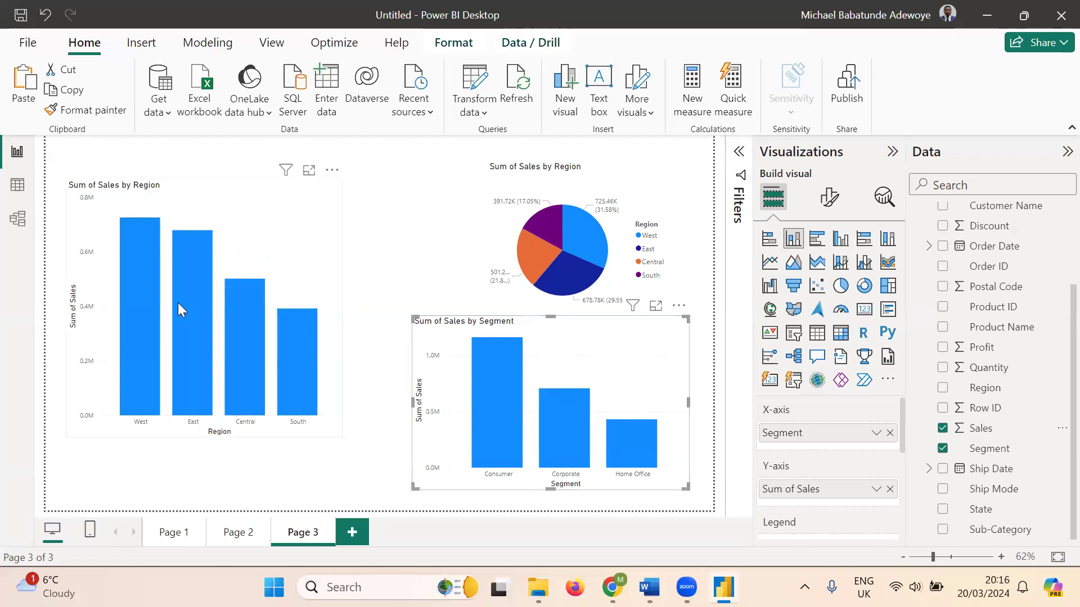
- Cross-filter the page by the West, East and Central region bars in turn
mouse_move(506, 446)
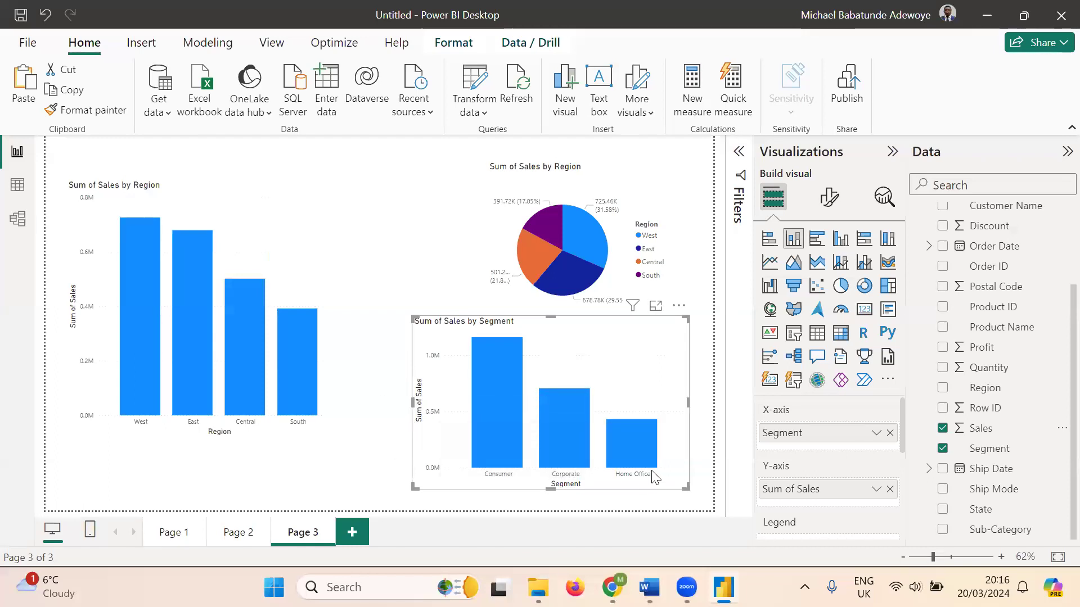
mouse_move(141, 342)
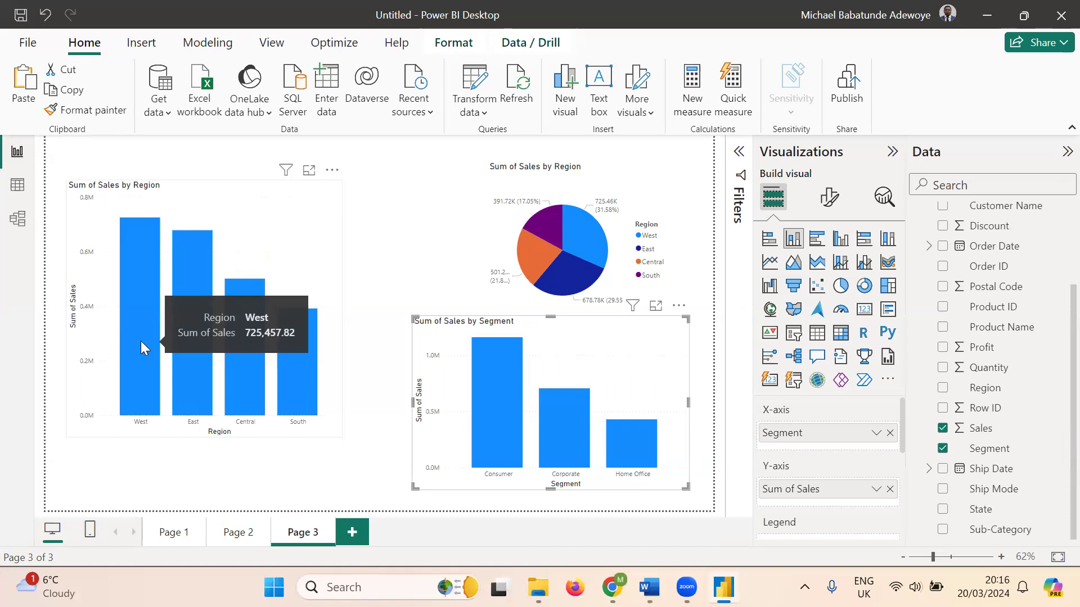
click(141, 341)
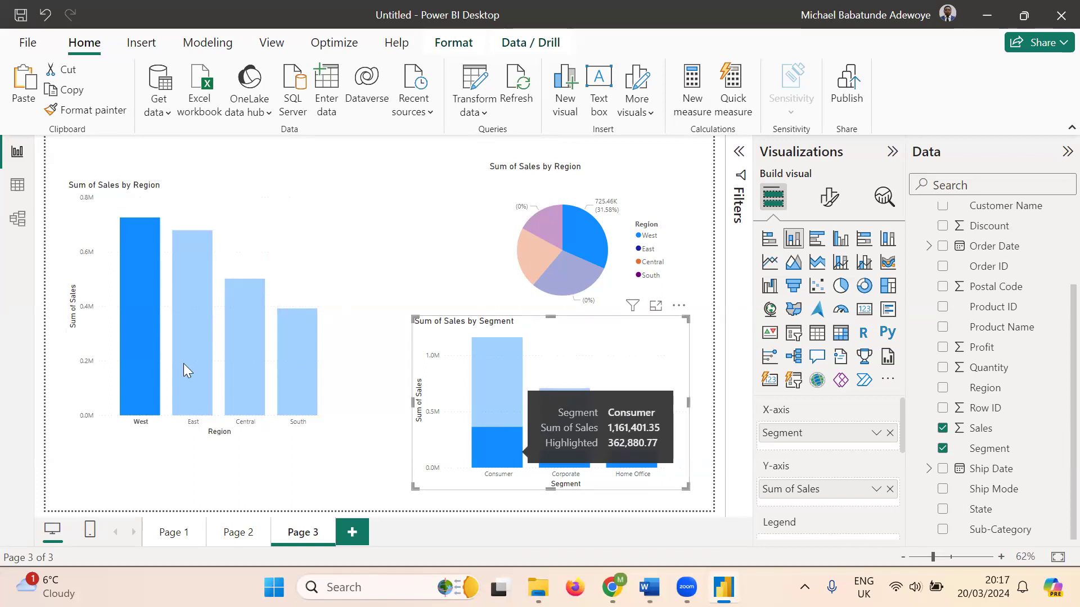
mouse_move(135, 346)
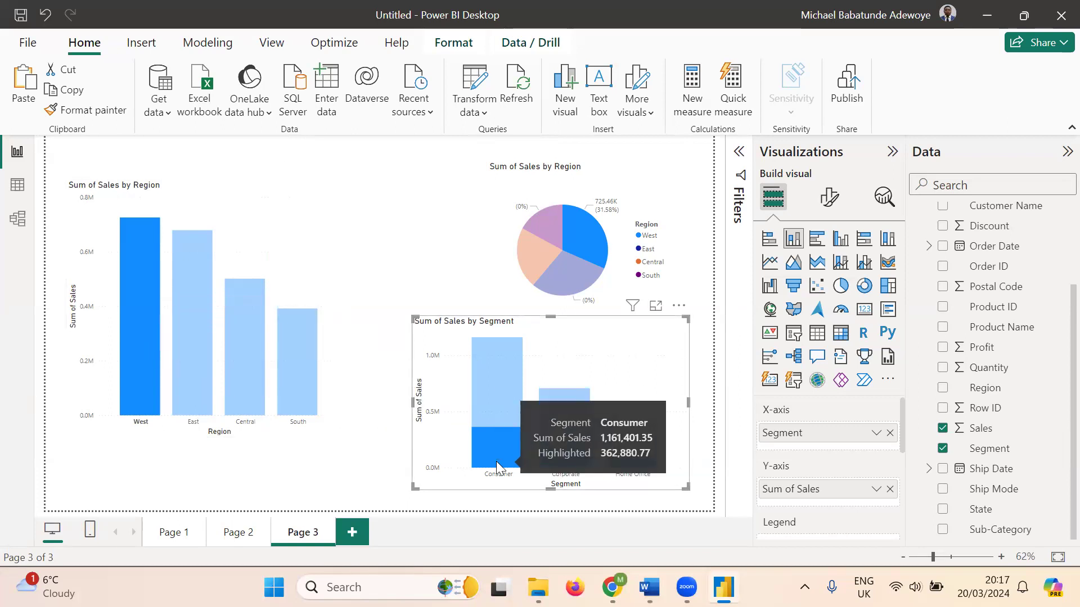
mouse_move(195, 341)
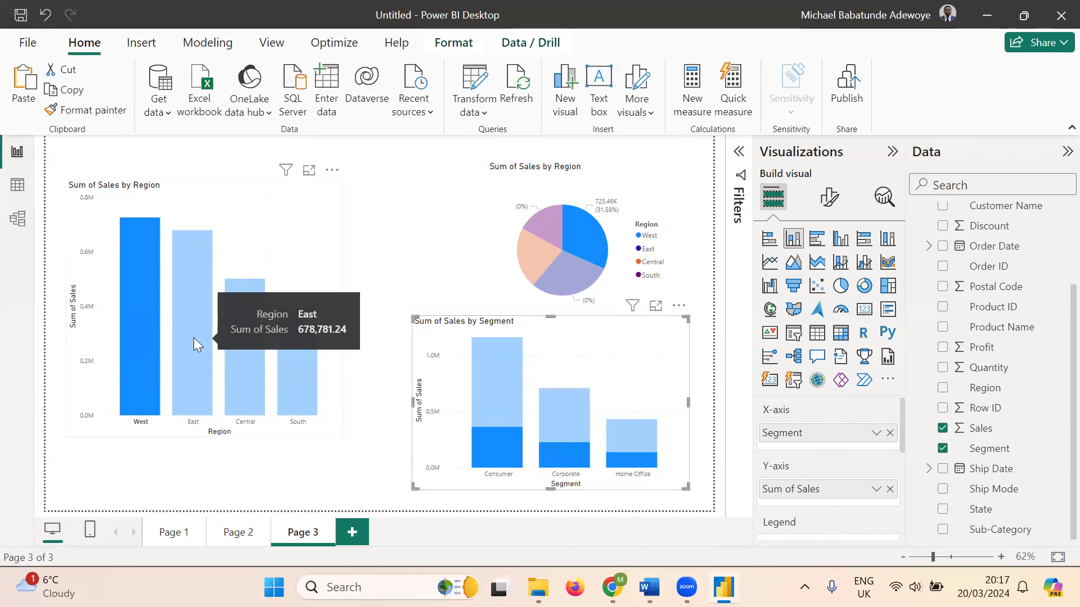
click(194, 339)
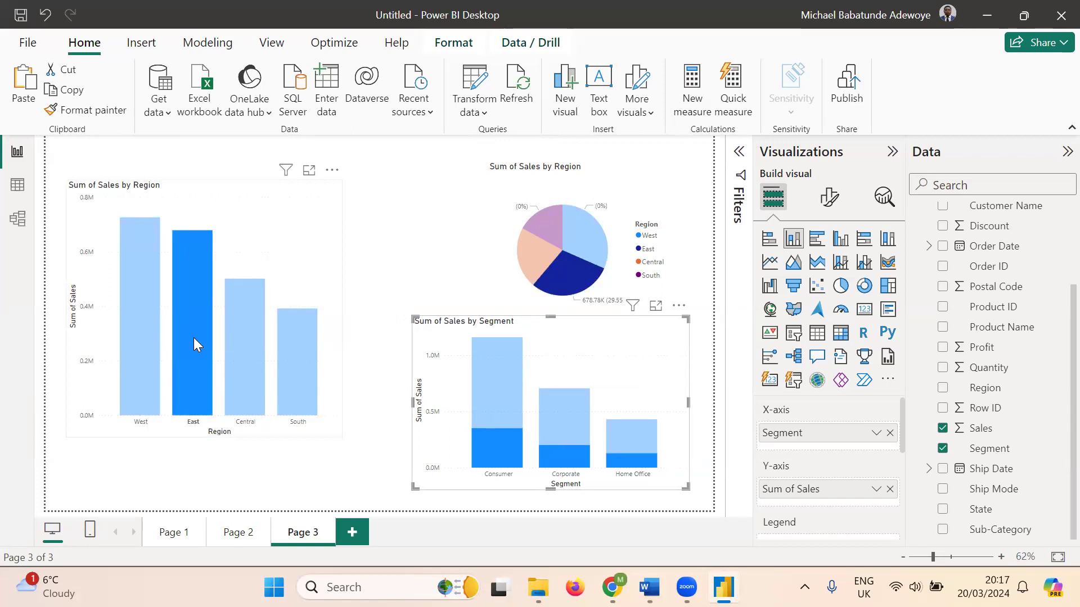
click(249, 332)
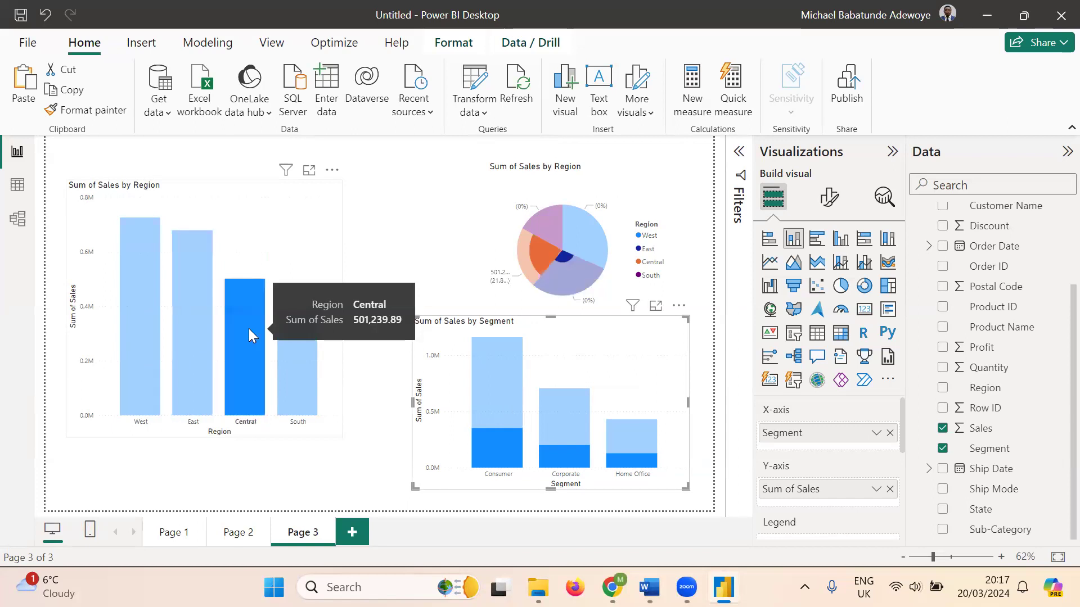
- Highlight South across all charts, then clear that highlight so all data shows
click(296, 349)
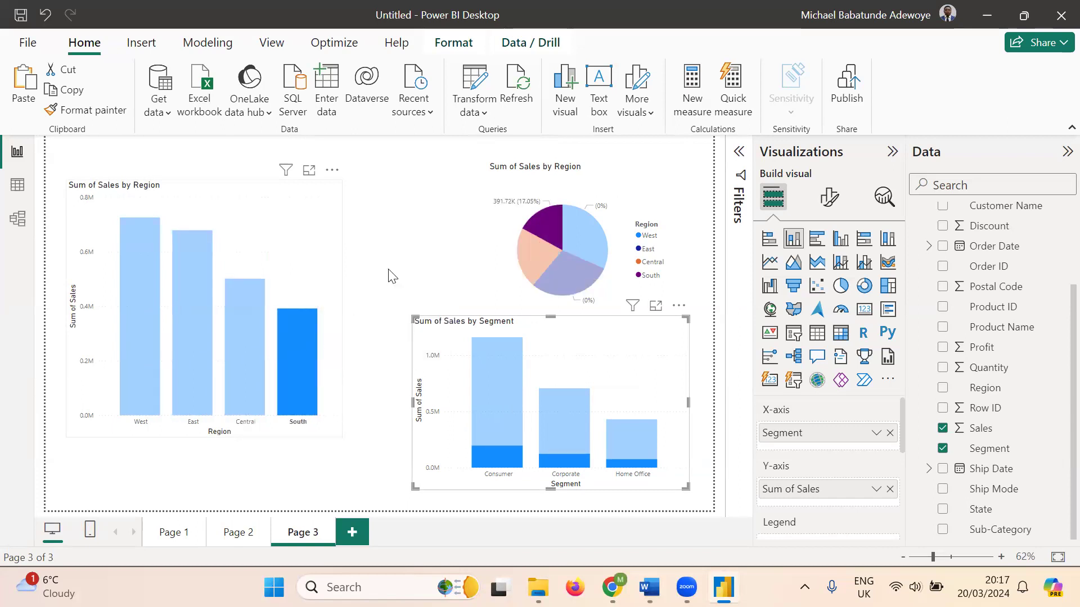
click(369, 308)
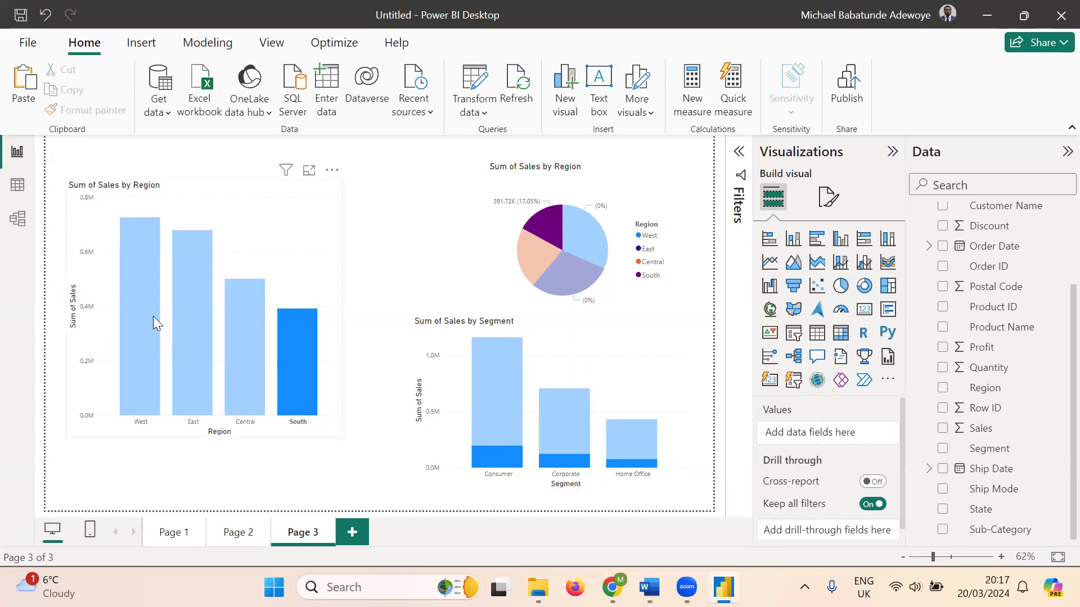
mouse_move(153, 317)
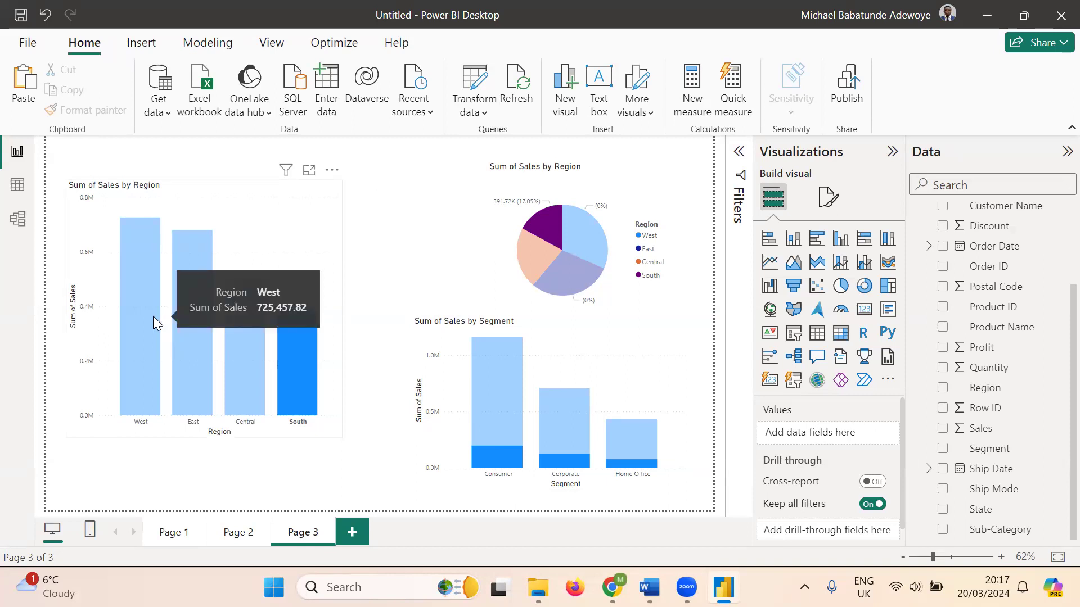
click(301, 358)
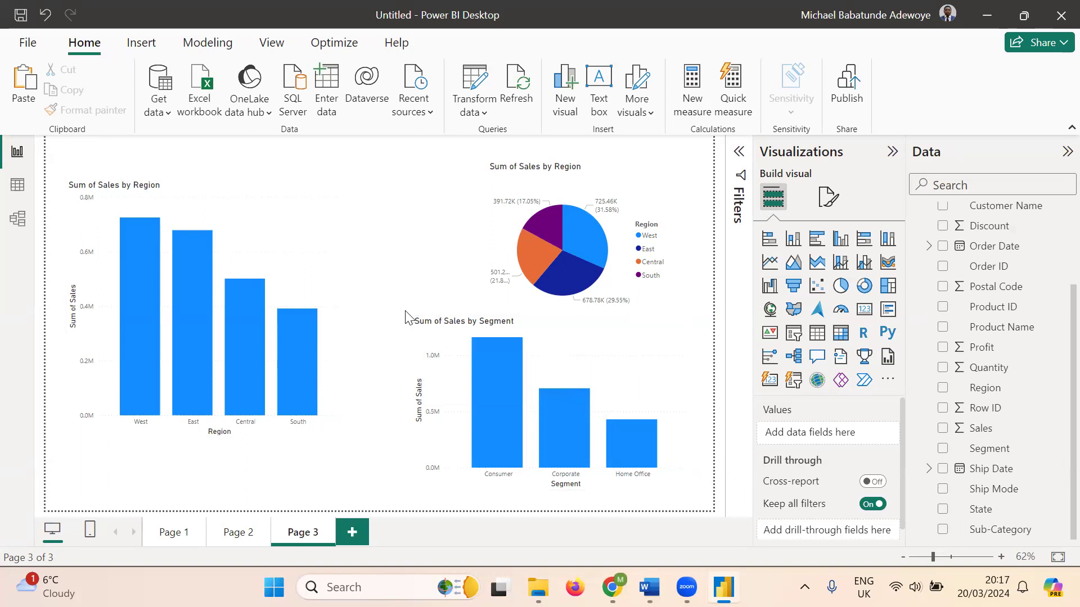
- Lower the Sales by Region column chart about 56 px to sit level with the Segment chart
drag(277, 209, 273, 243)
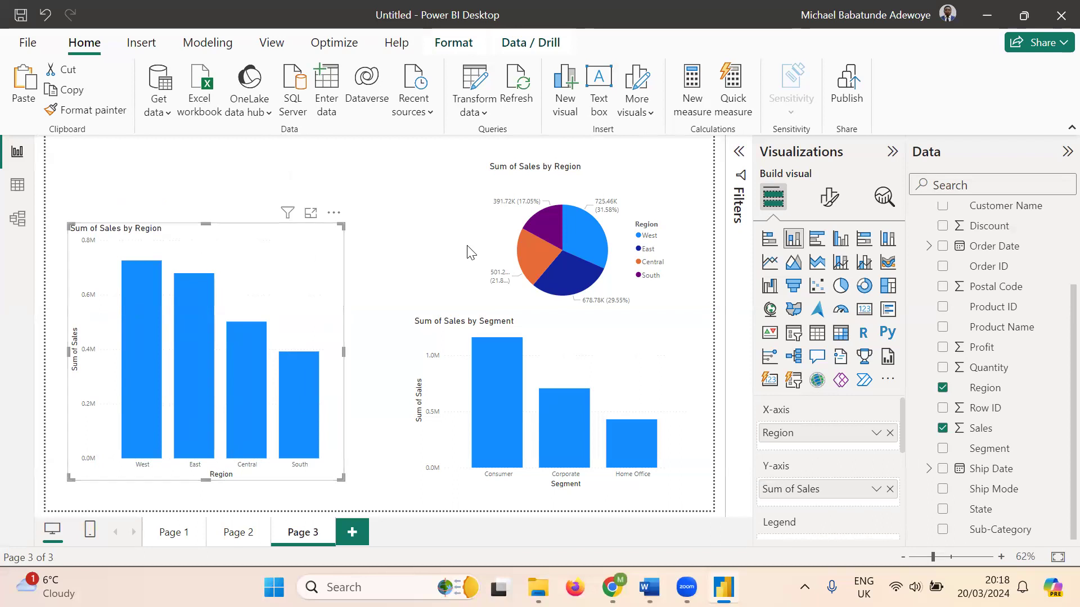
click(645, 367)
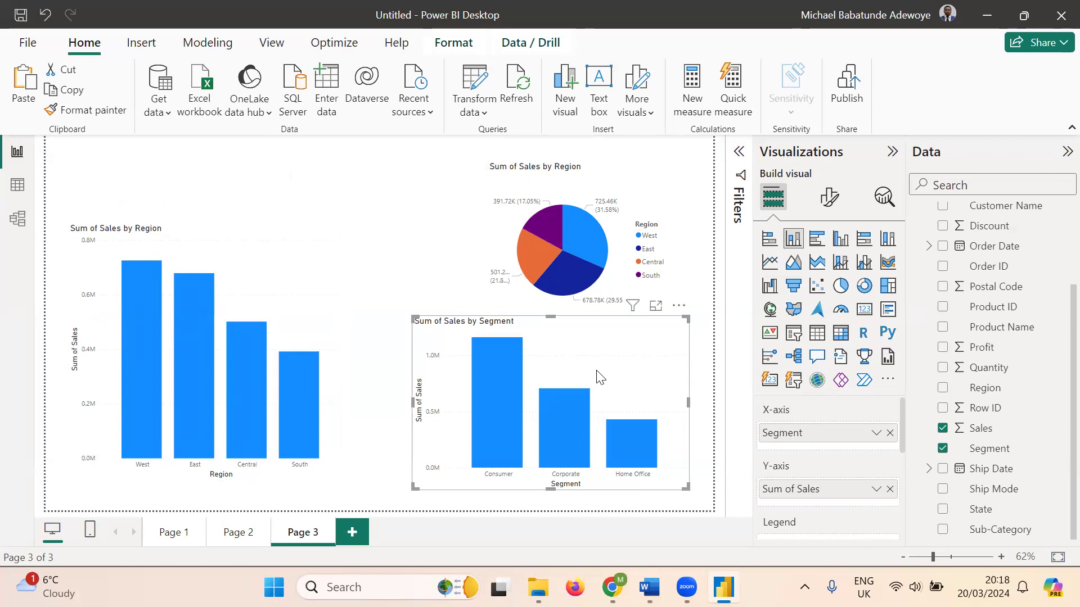
click(362, 314)
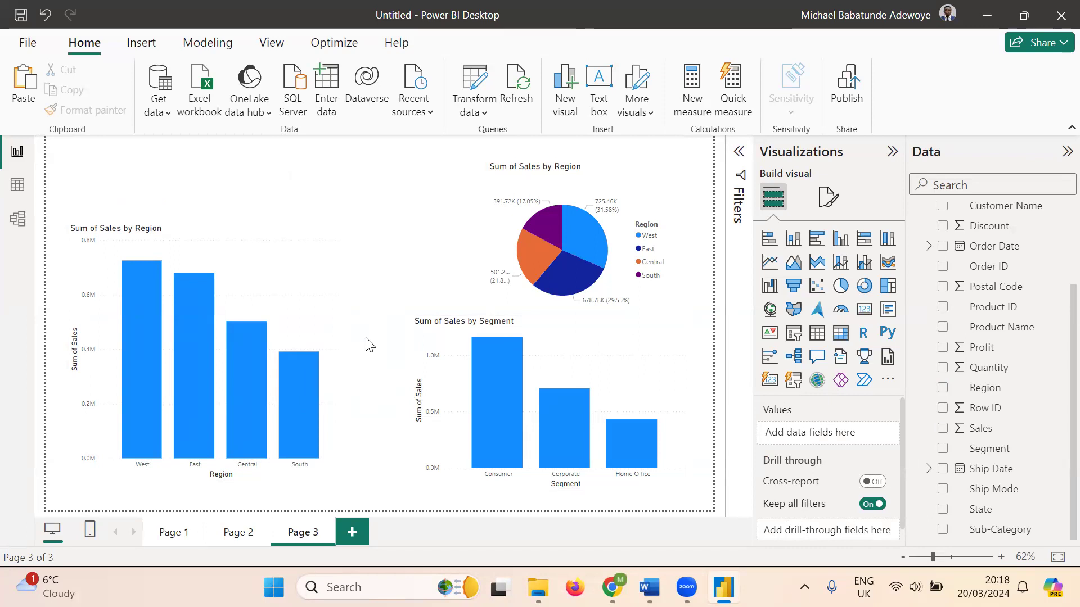
click(261, 261)
click(617, 358)
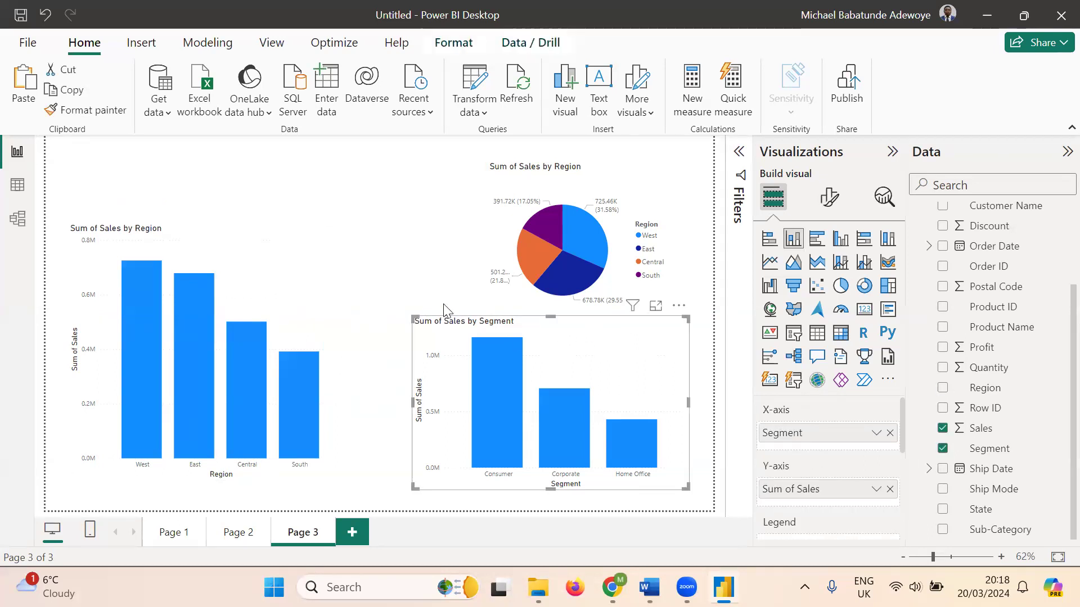
click(298, 275)
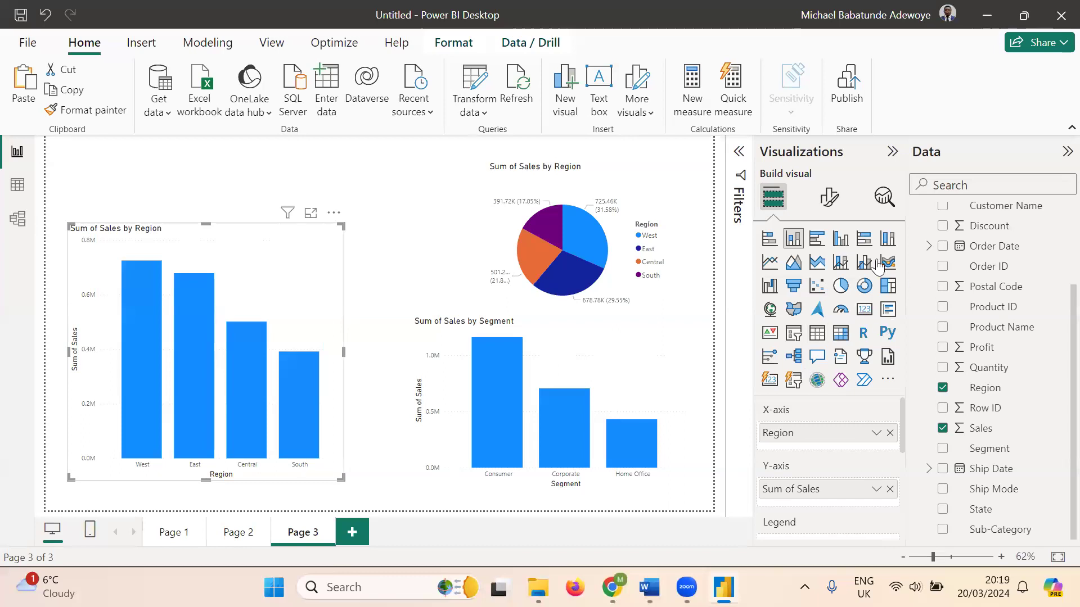
- Select the Sales by Region column chart and bring up its Format visual options
click(634, 193)
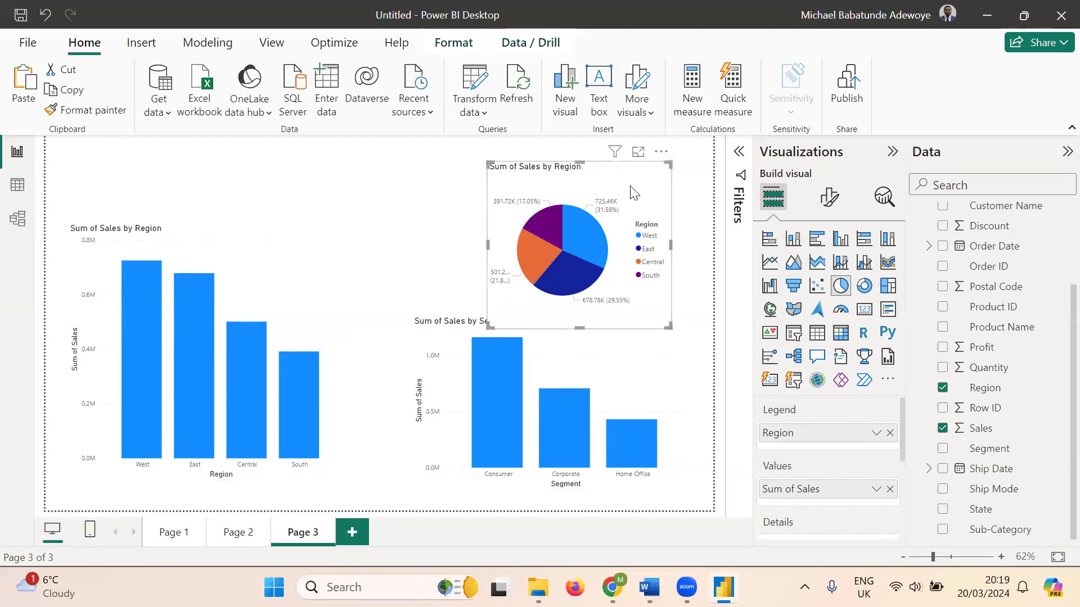
click(627, 371)
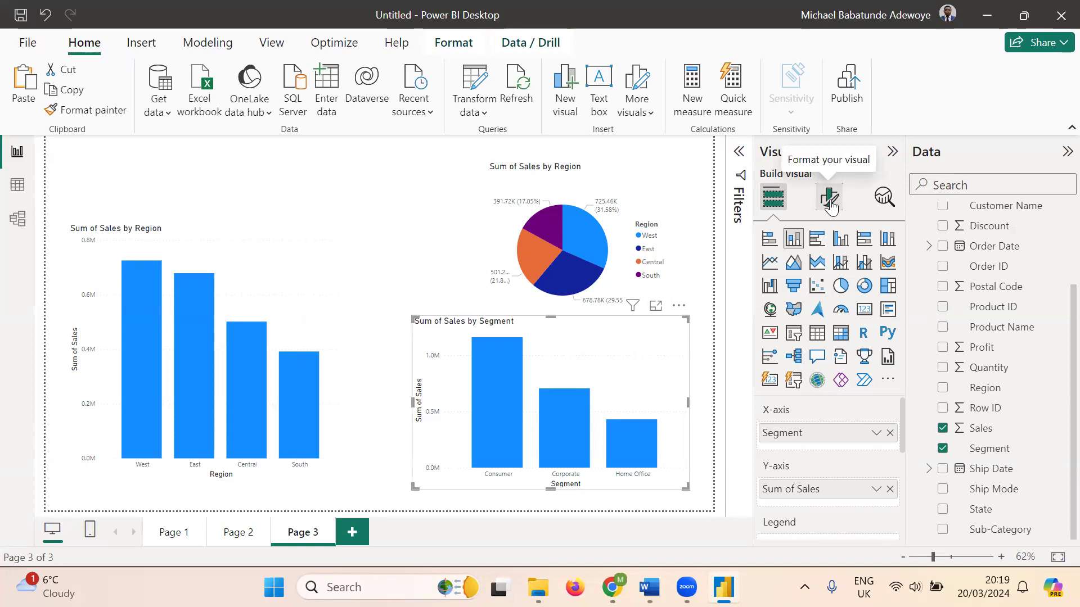
click(286, 291)
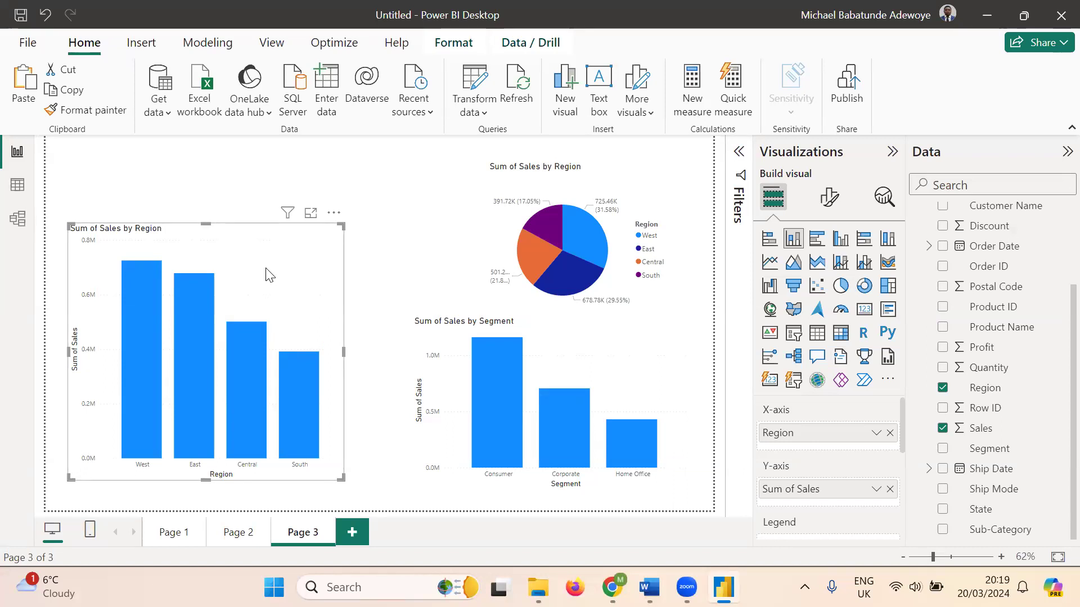
click(826, 200)
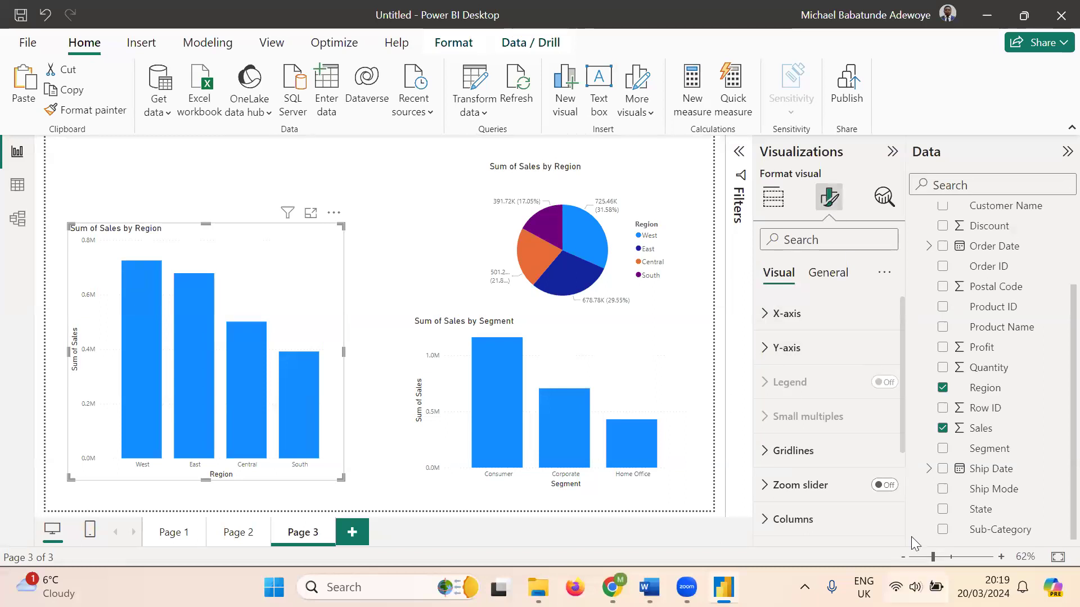
scroll(842, 448, down, 3)
scroll(842, 448, down, 1)
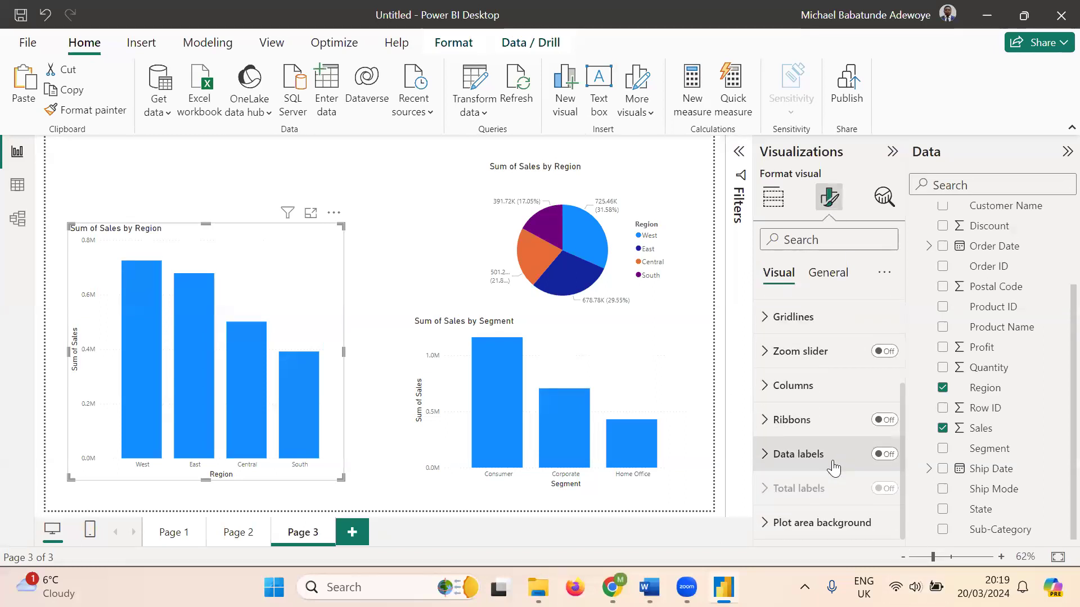
scroll(833, 466, up, 5)
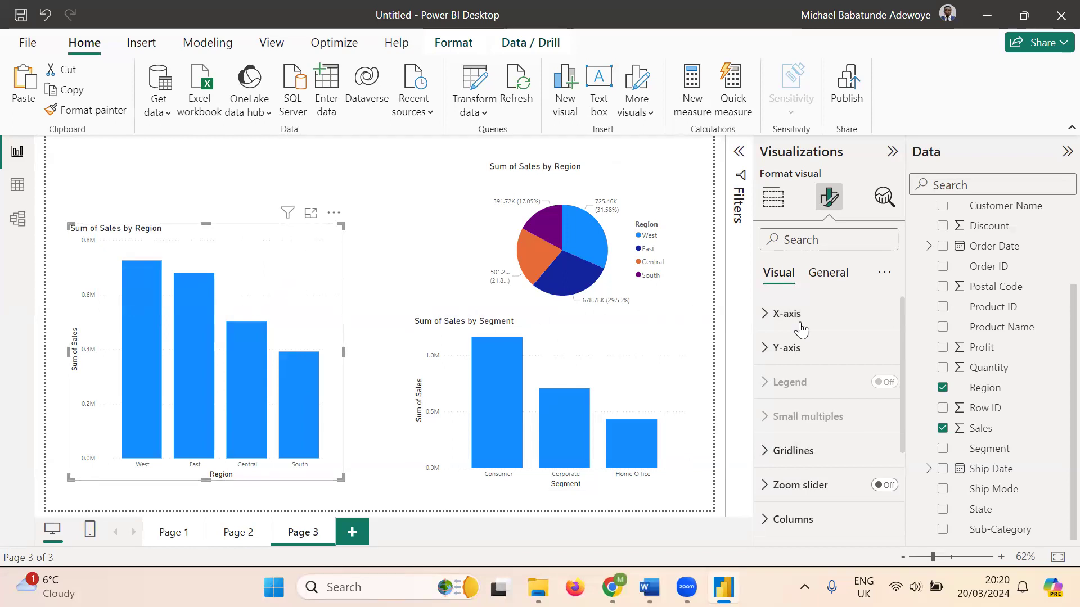
scroll(882, 330, down, 2)
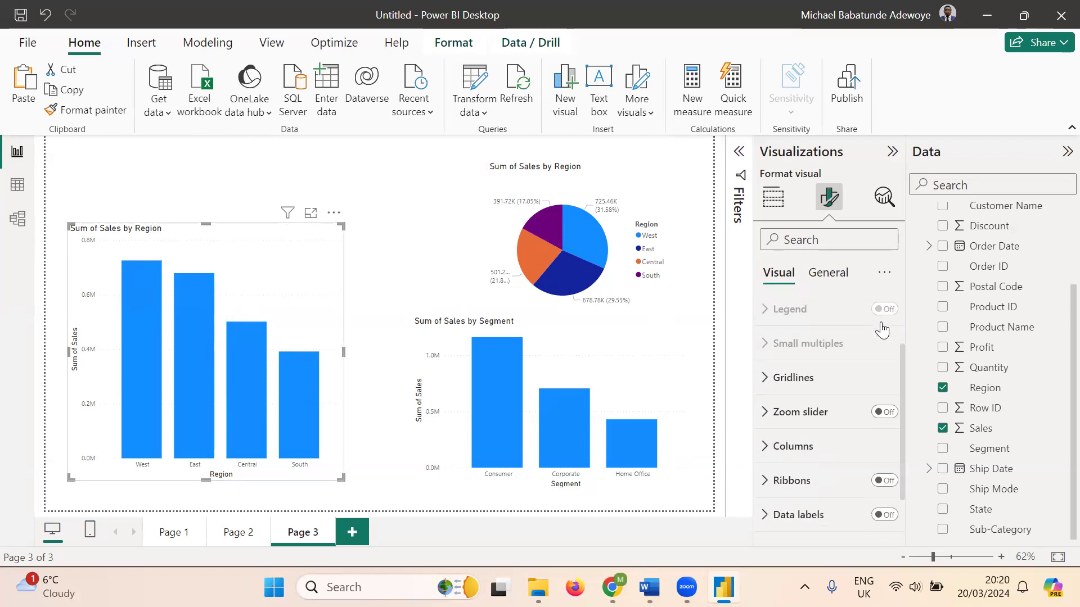
scroll(882, 330, down, 1)
scroll(881, 330, down, 1)
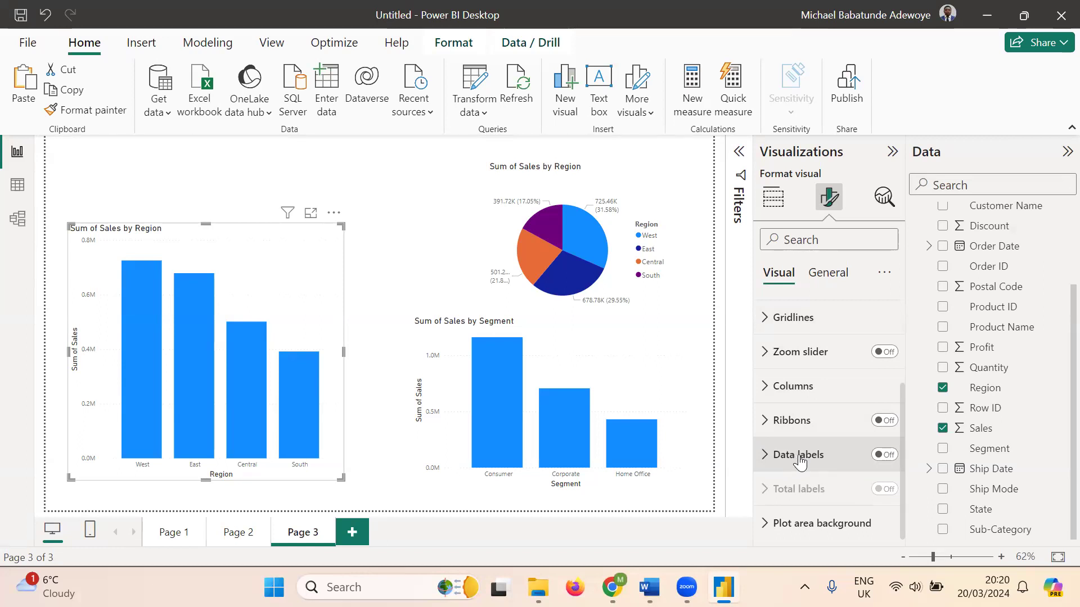
- Search the format options for 'label' and scroll to the Data labels card
click(814, 241)
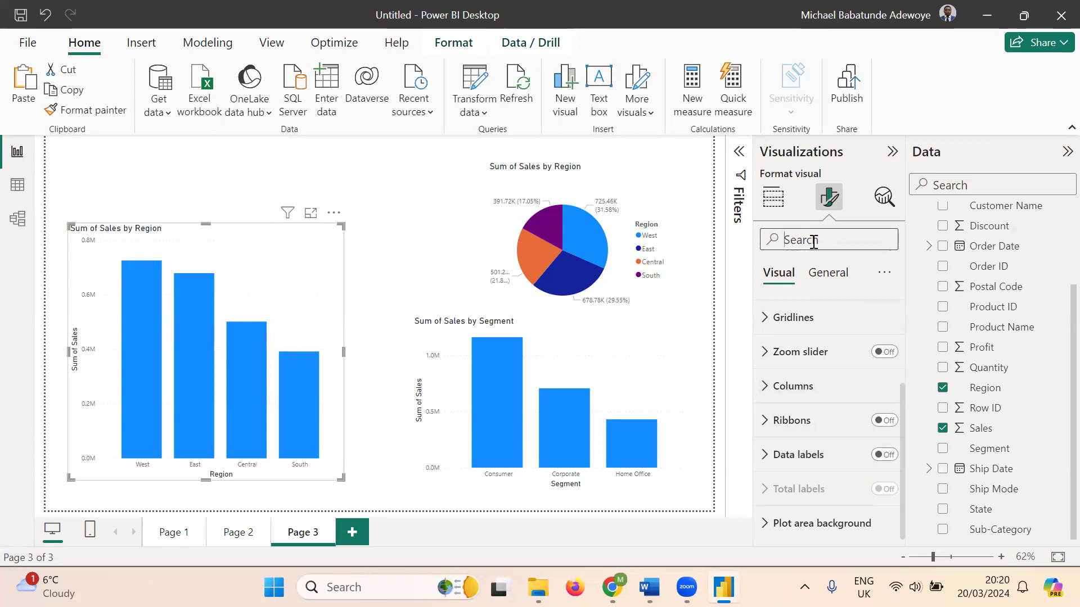
text(lab)
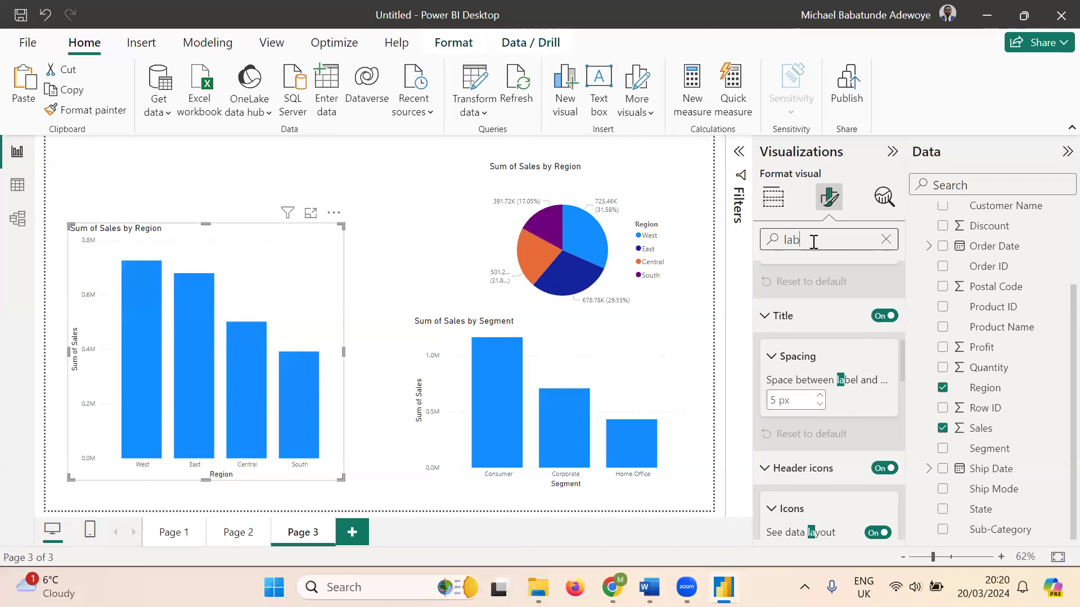
text(el)
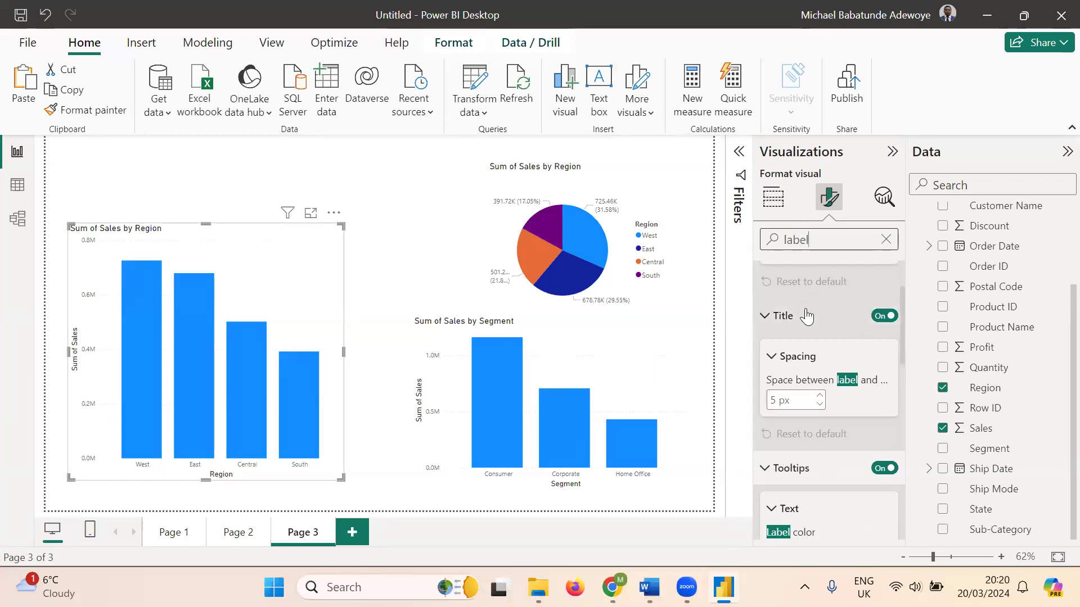
scroll(816, 326, down, 1)
scroll(817, 334, down, 5)
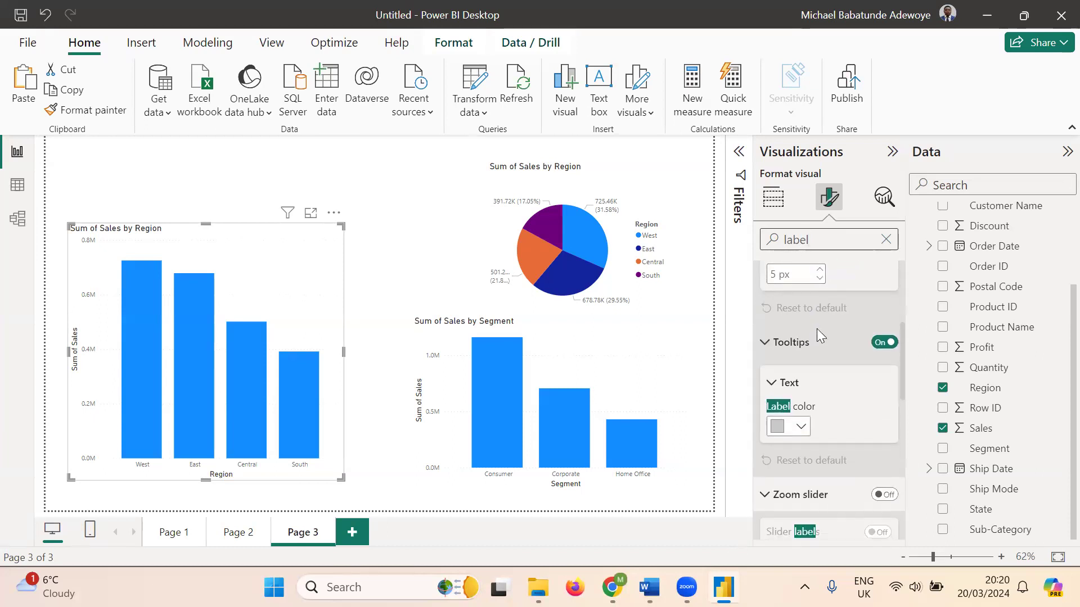
scroll(816, 334, down, 5)
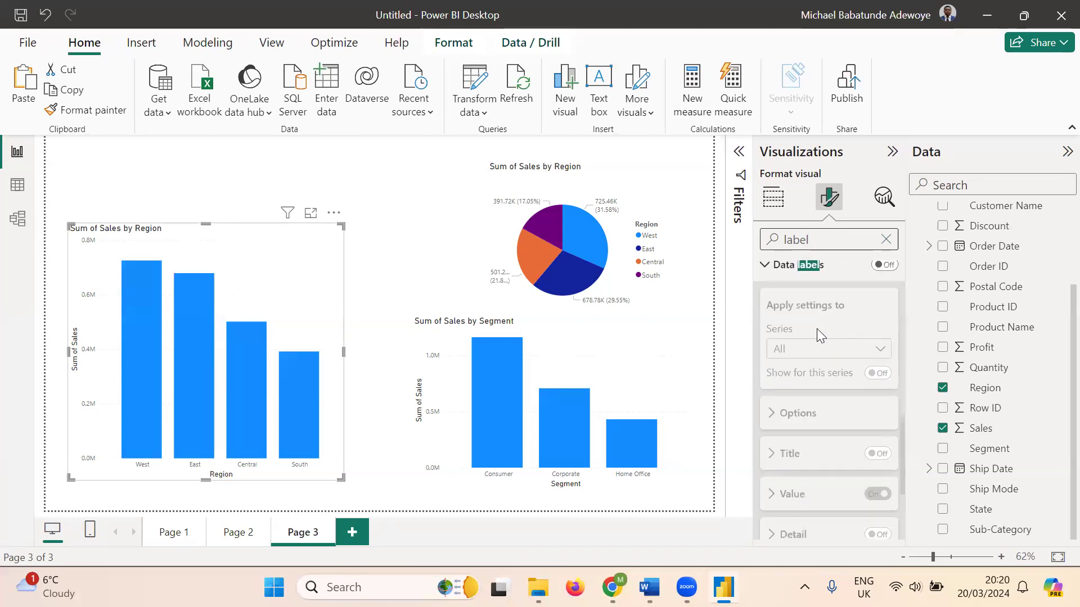
scroll(813, 332, up, 5)
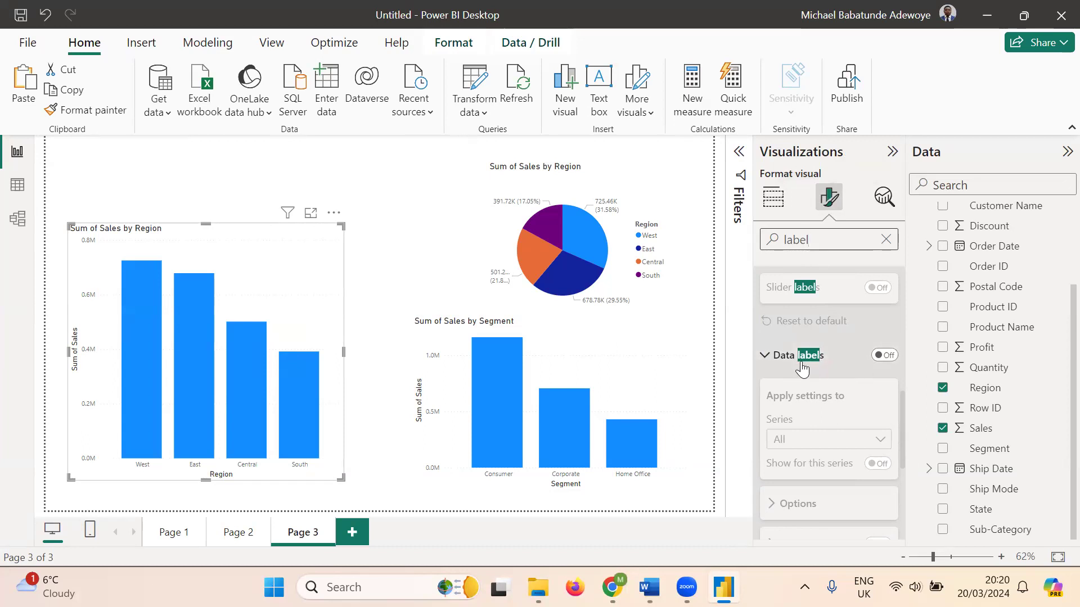
- Turn on Region chart data labels (0.73M to 0.39M), keeping label position at Auto
click(887, 362)
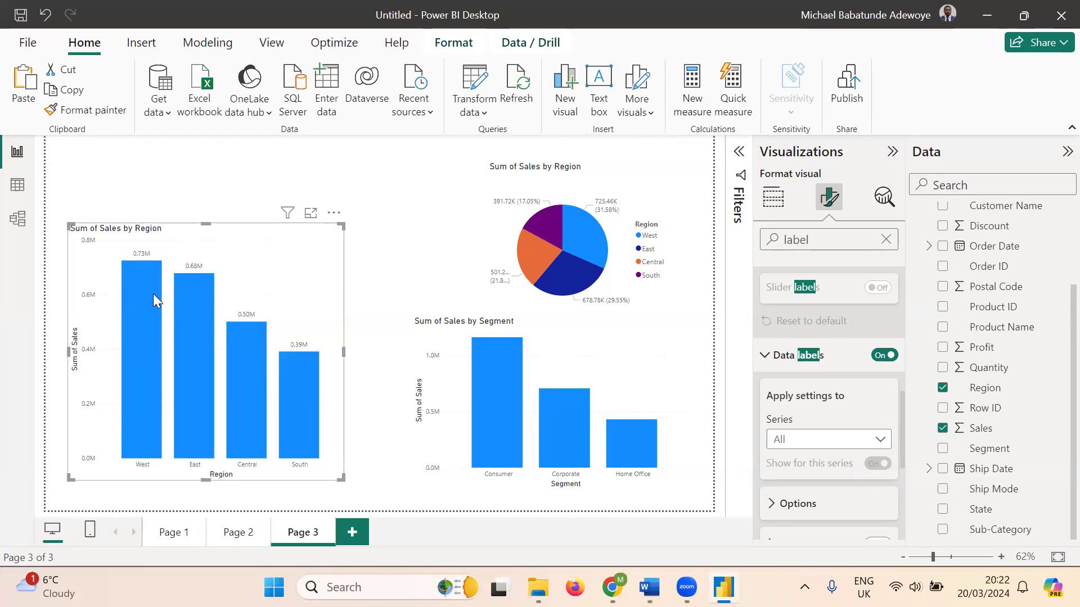
click(766, 357)
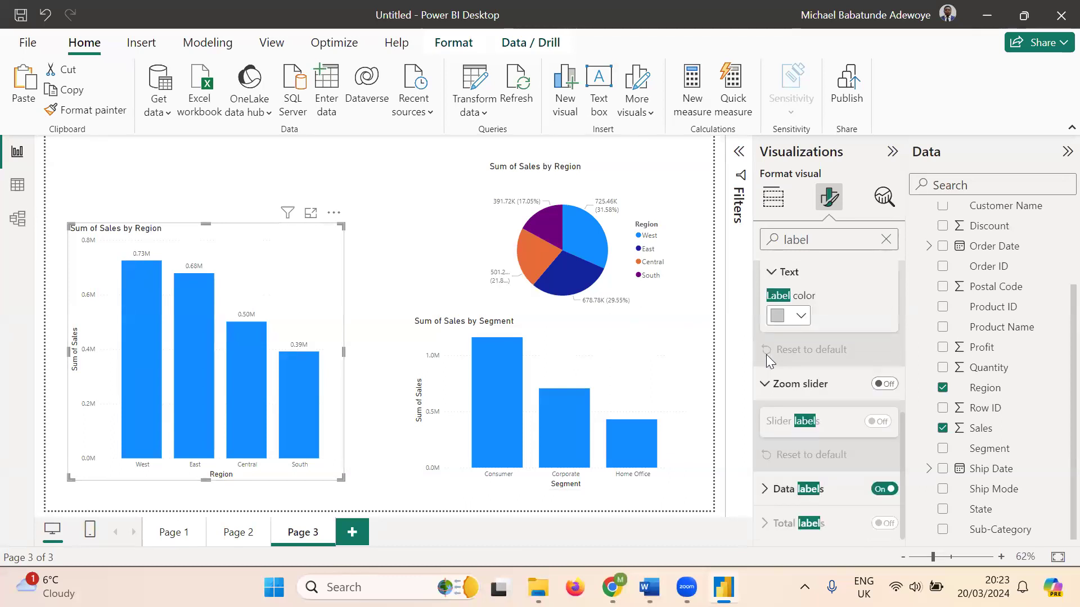
click(766, 490)
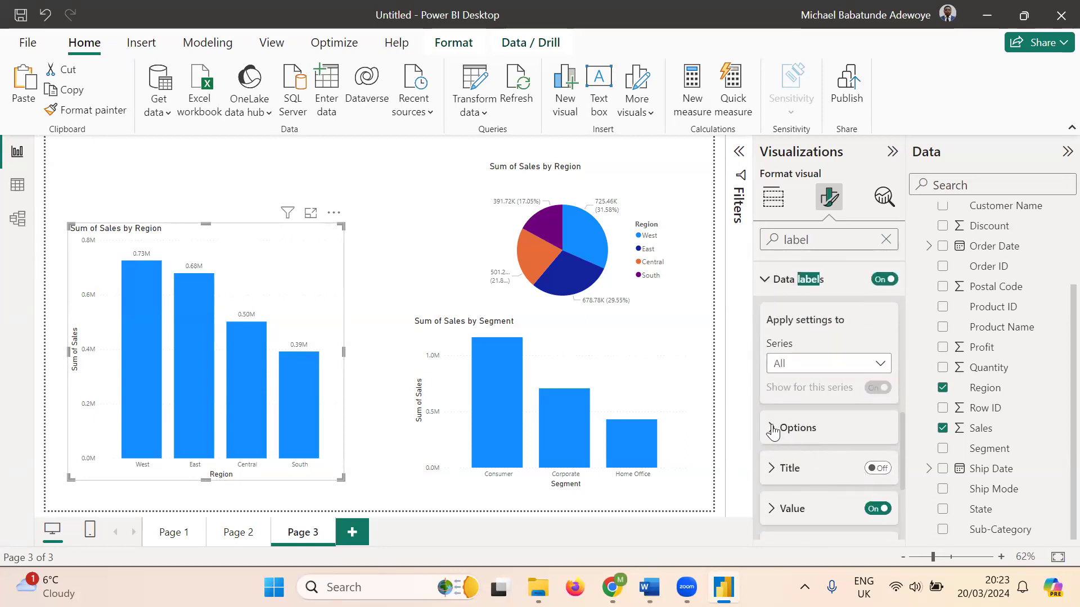
click(773, 429)
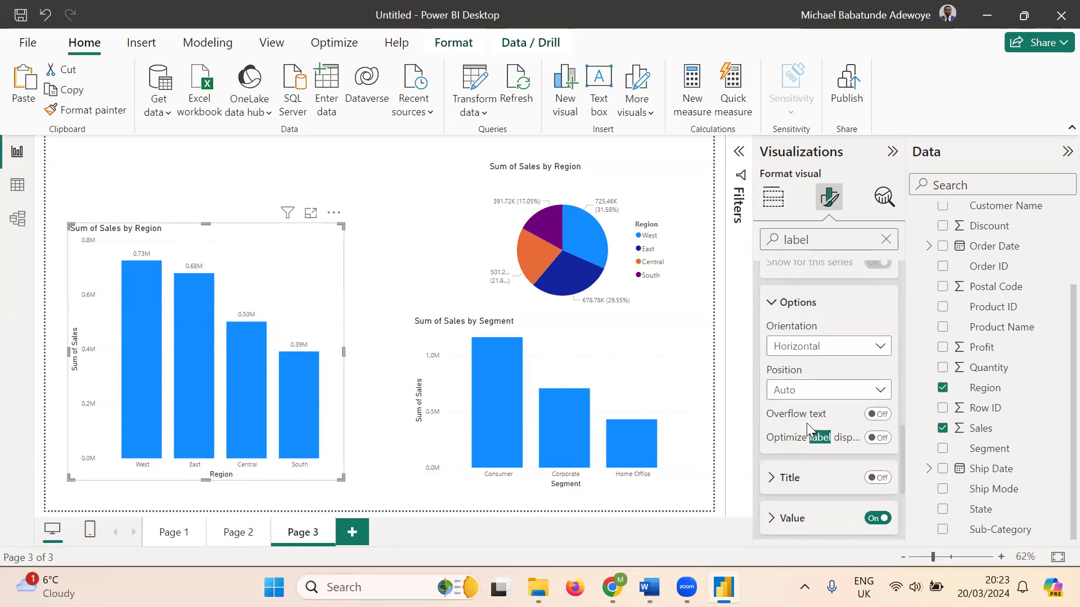
click(880, 390)
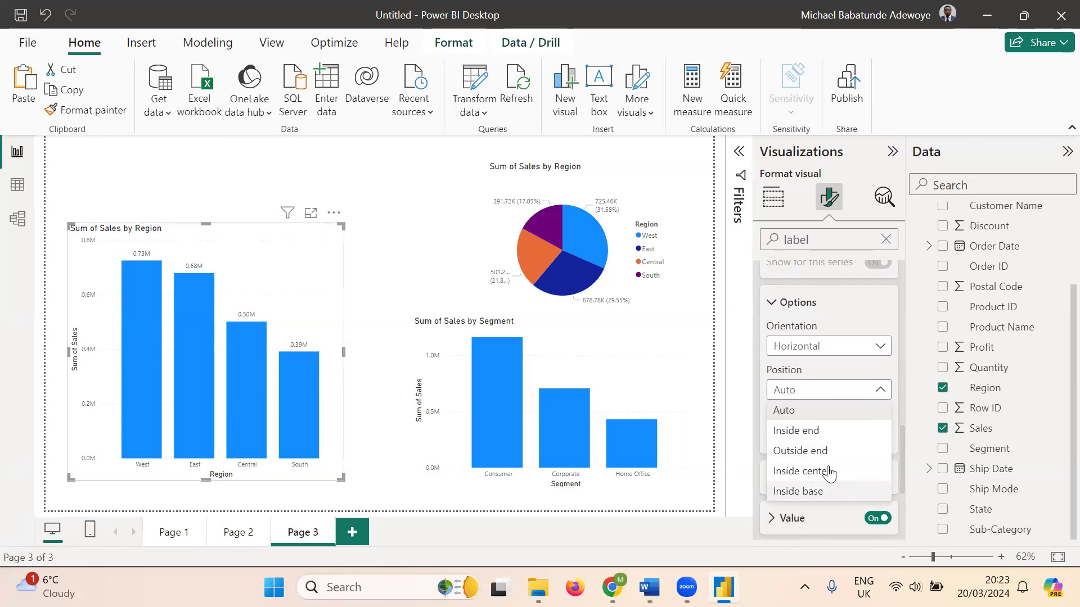
click(770, 298)
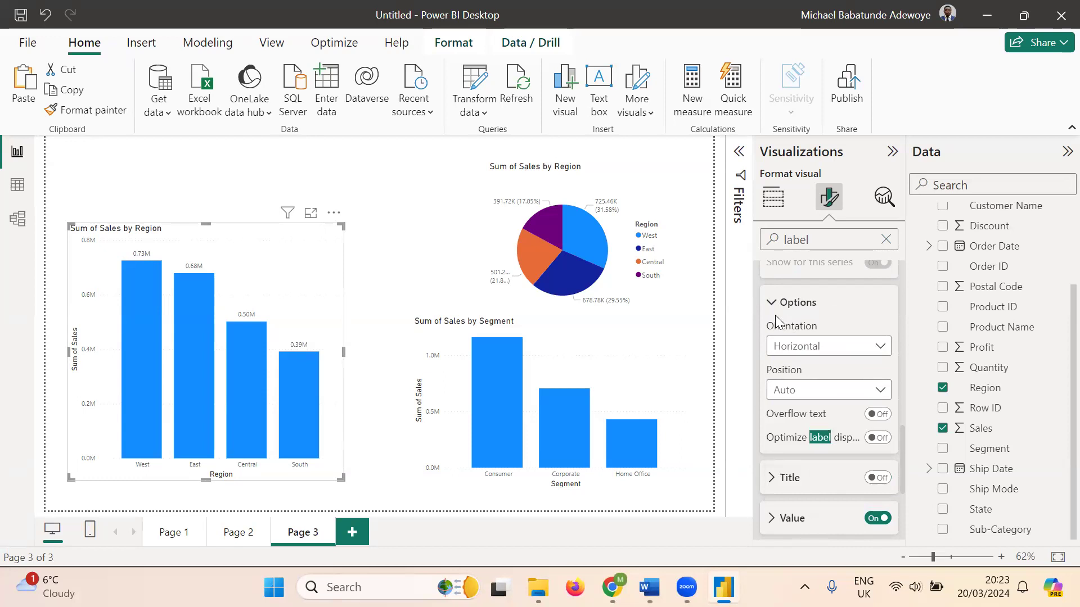
click(772, 304)
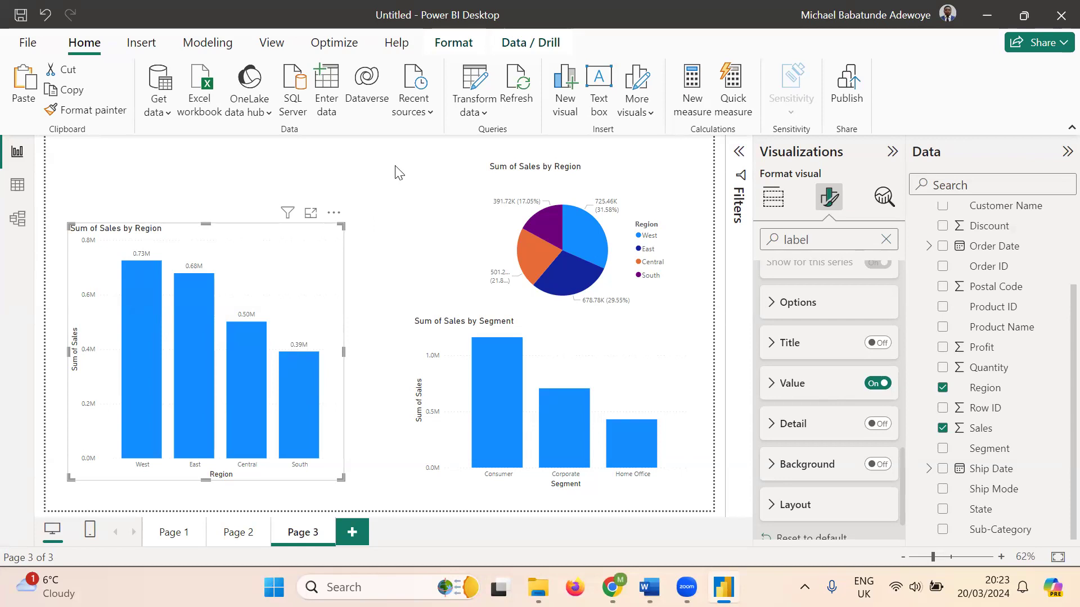
click(772, 198)
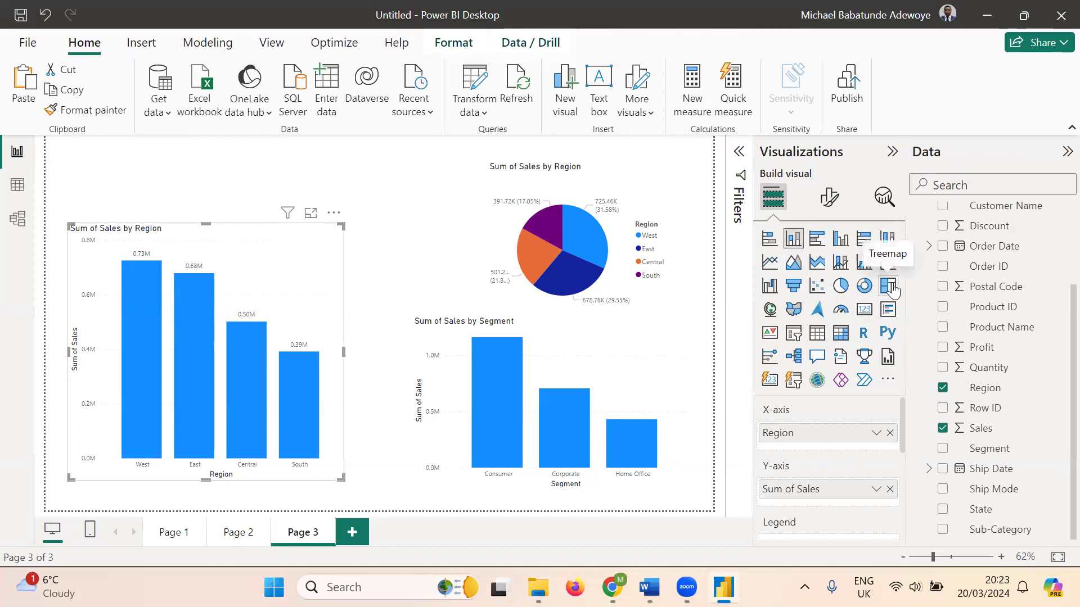
click(400, 165)
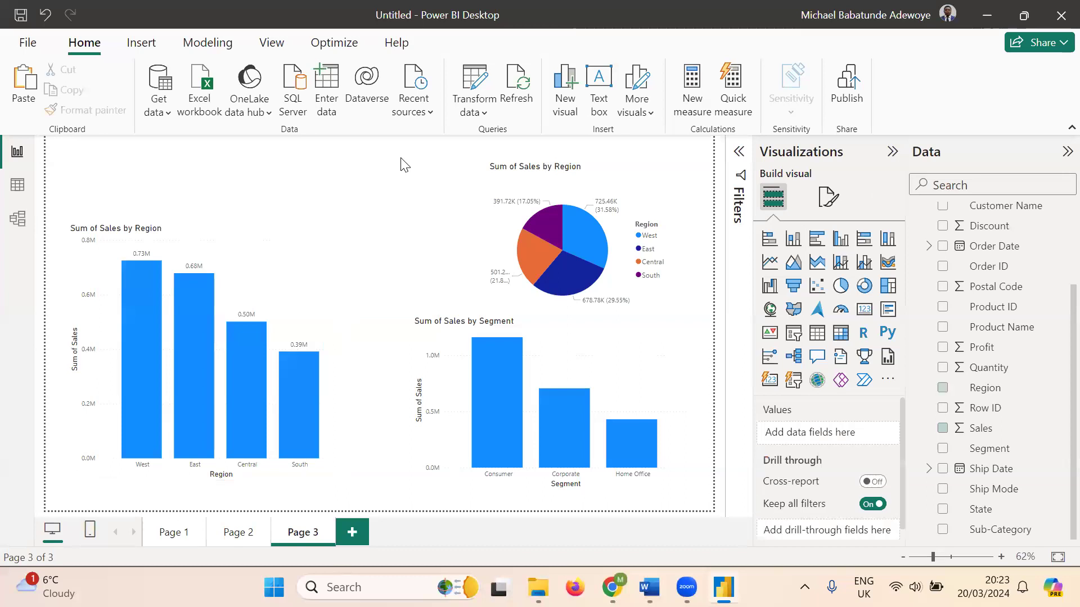
click(306, 282)
click(628, 358)
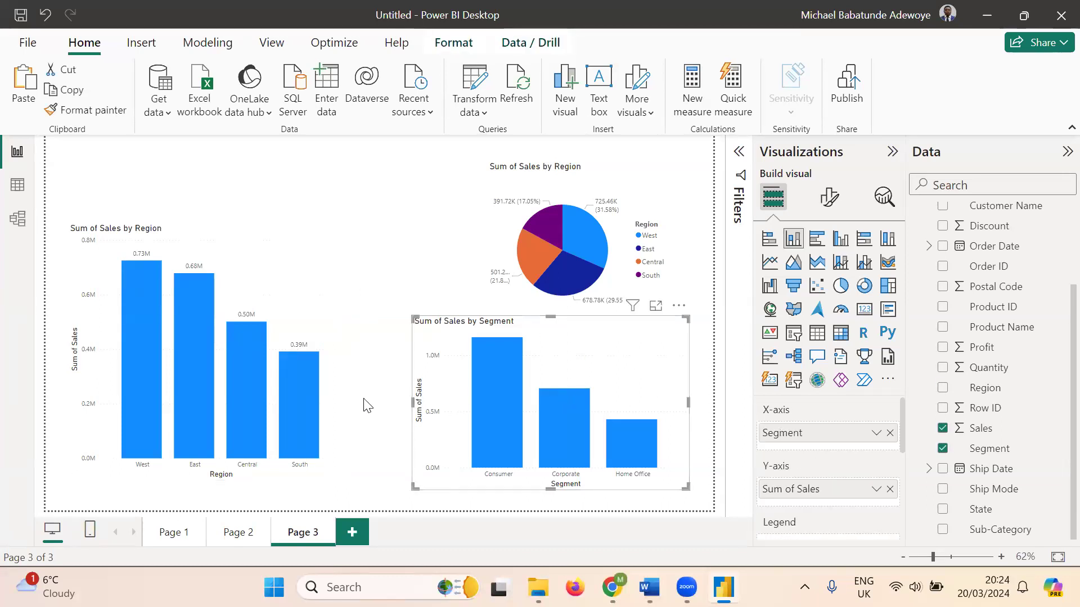
click(386, 457)
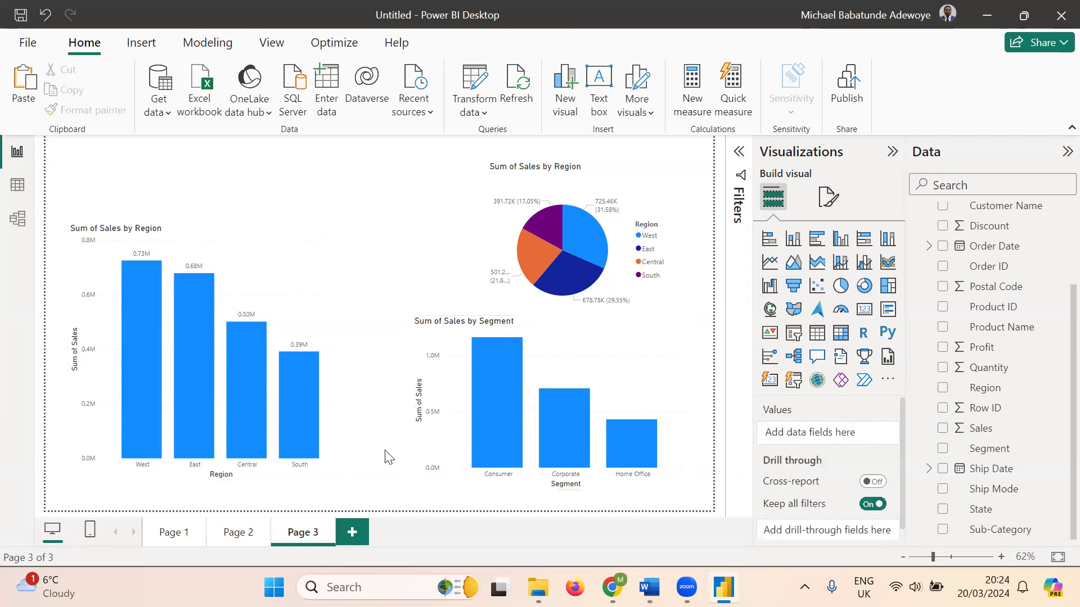
click(287, 270)
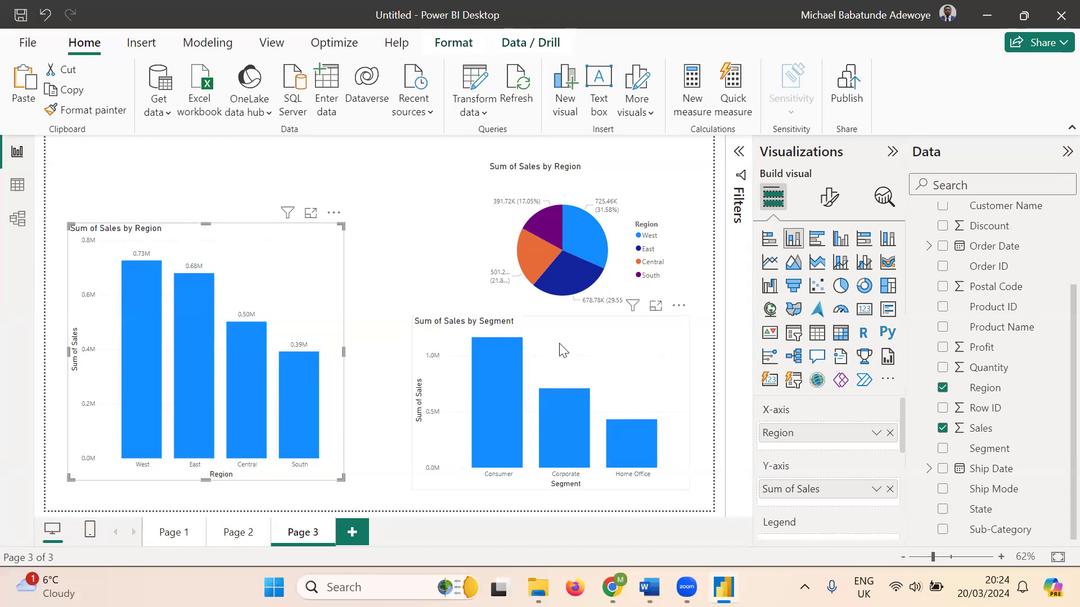
click(596, 347)
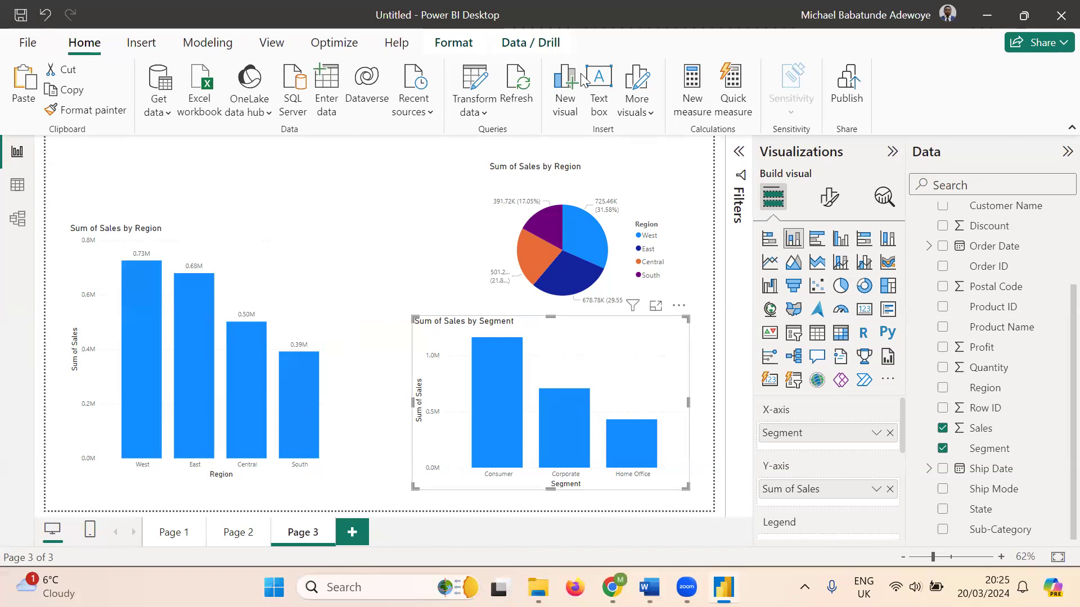
- Restore the Sales by Region chart with Undo after accidentally deleting it
click(290, 272)
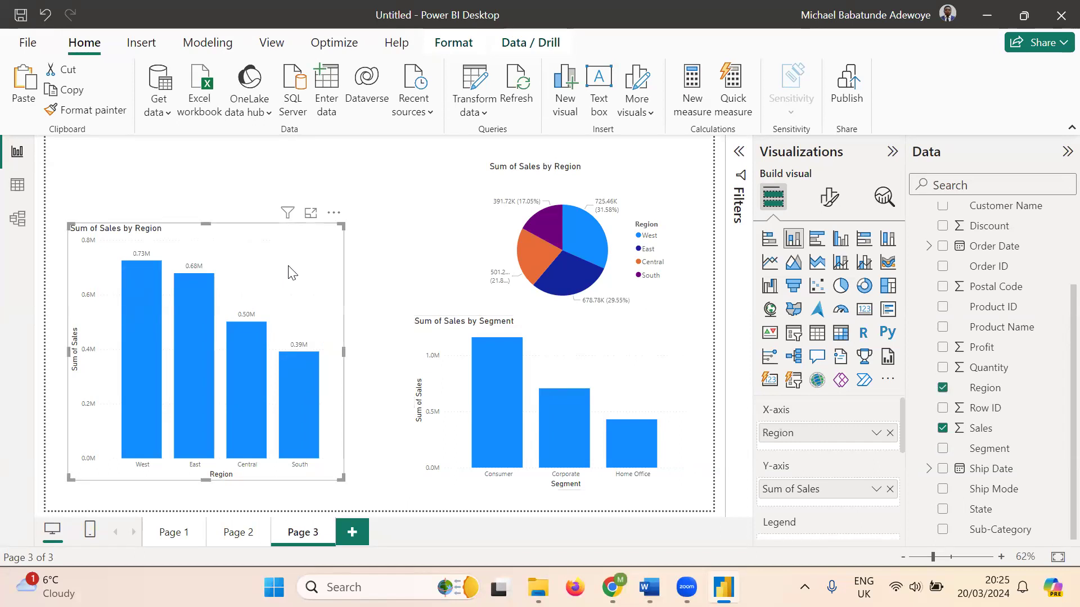
key(Delete)
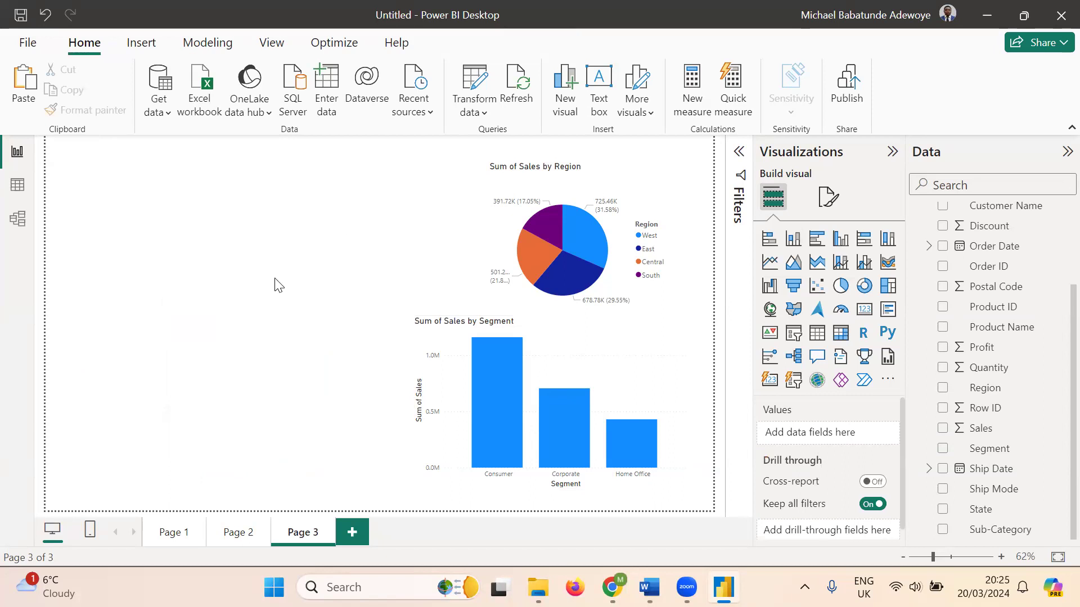
click(47, 15)
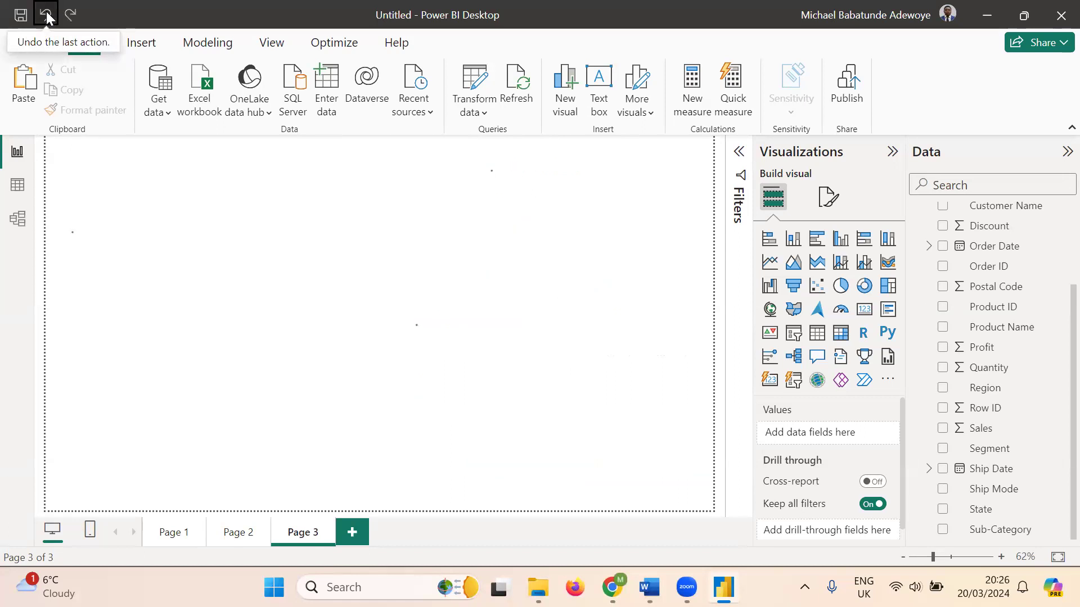
click(396, 239)
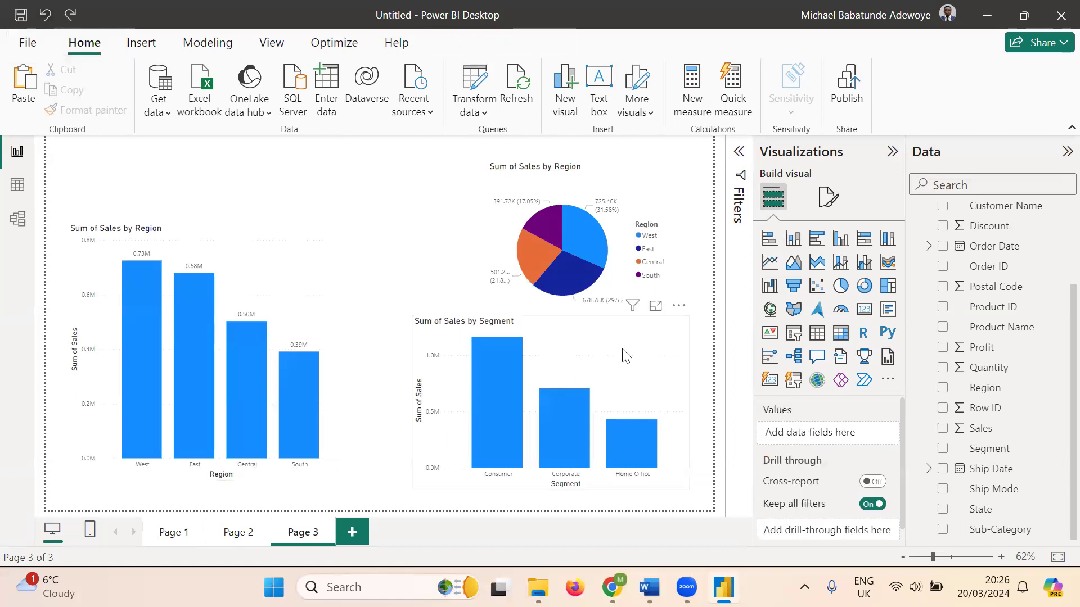
- Move the Segment chart up into alignment and nudge the Region chart to match
drag(622, 351, 622, 342)
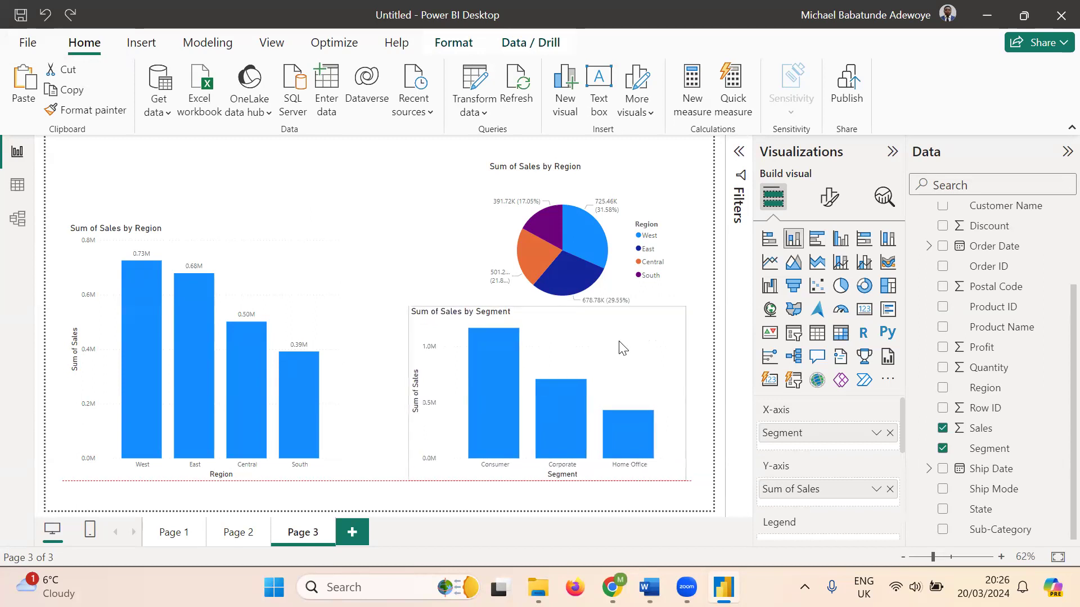
click(266, 273)
drag(266, 274, 266, 264)
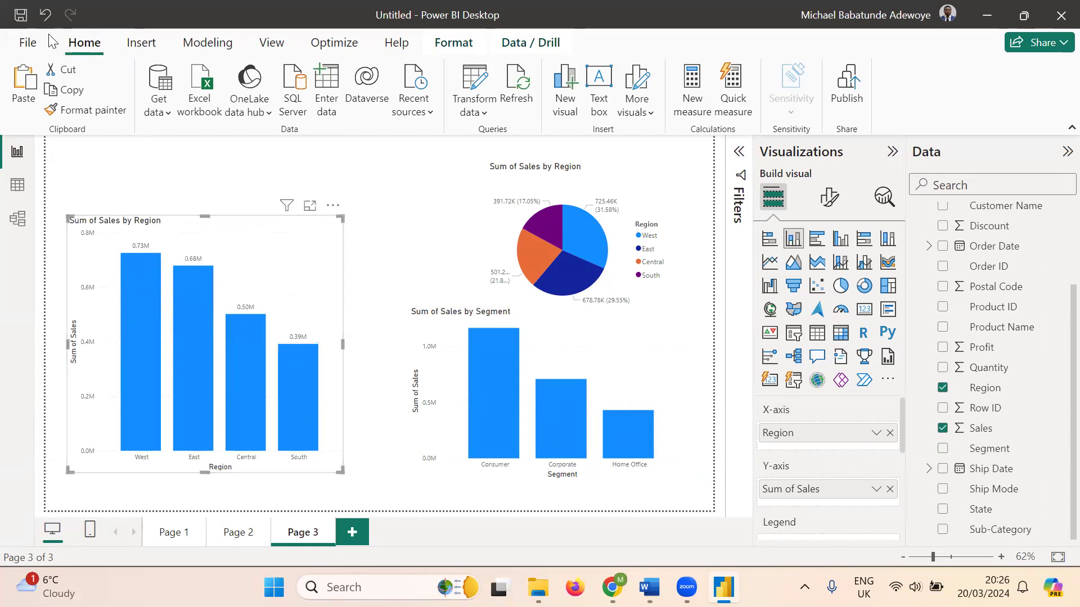
click(394, 271)
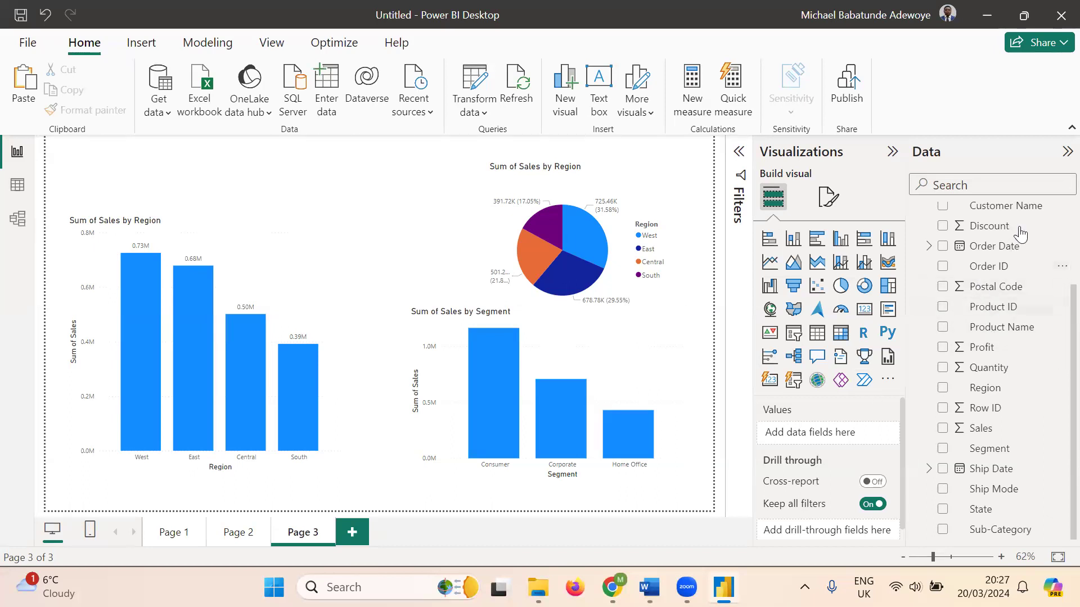
scroll(1020, 235, up, 2)
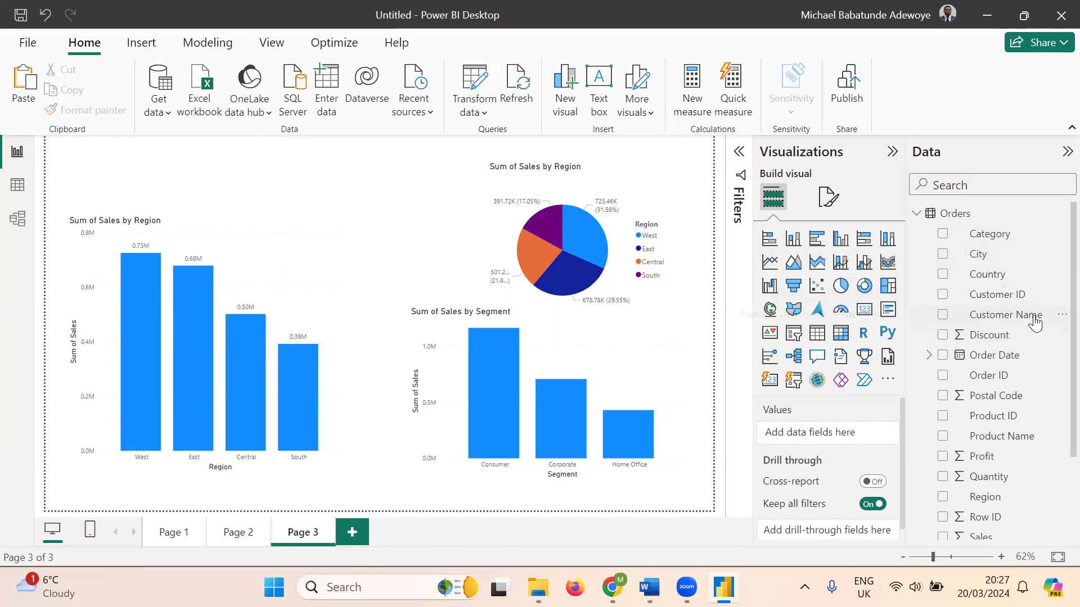
scroll(1034, 322, down, 3)
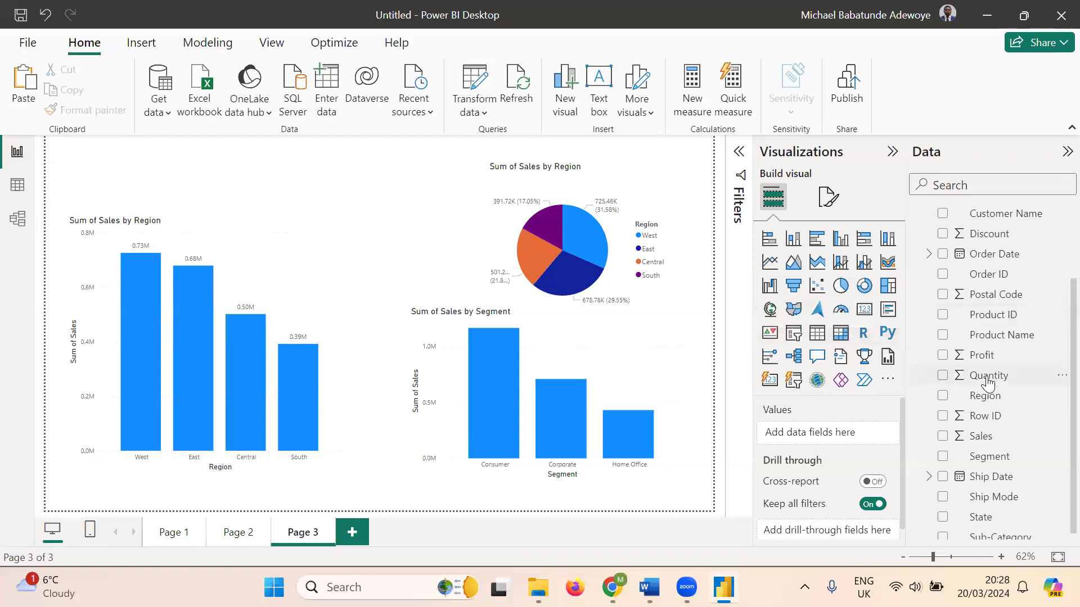
scroll(988, 416, down, 1)
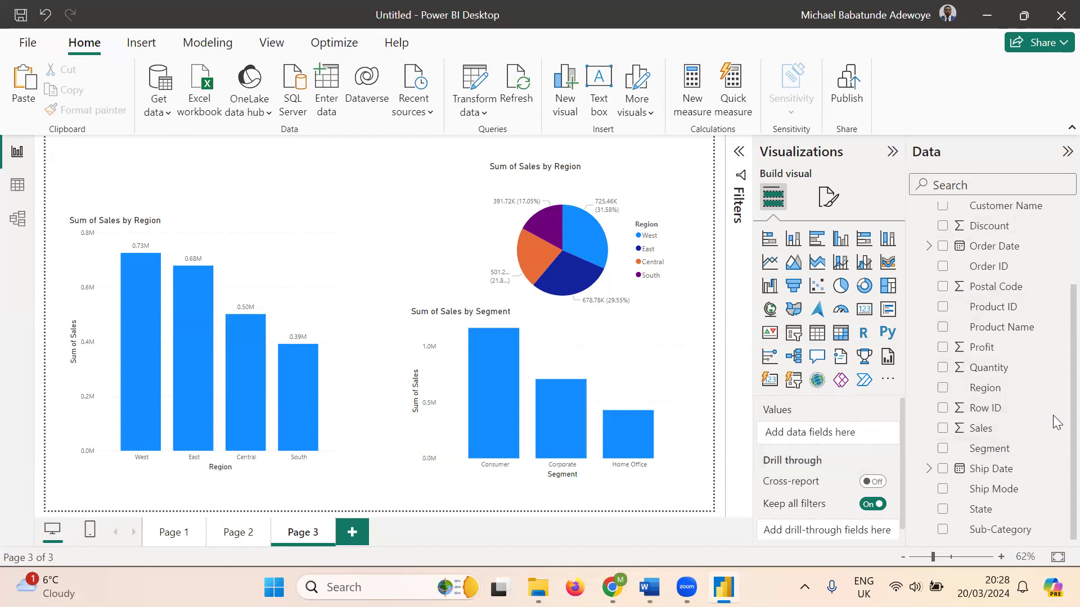
scroll(1057, 422, up, 3)
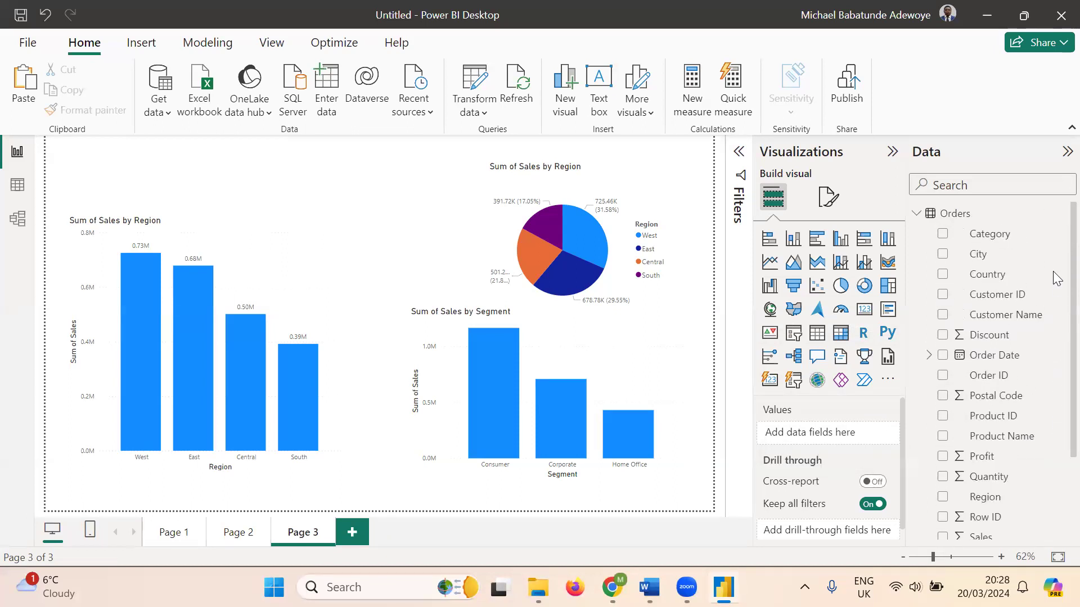
click(304, 259)
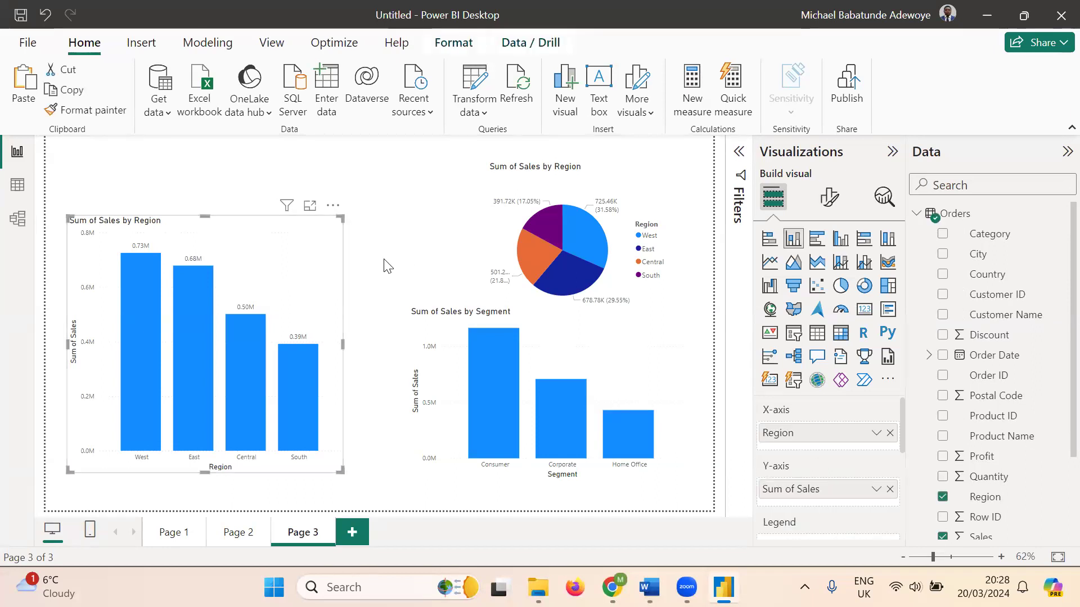